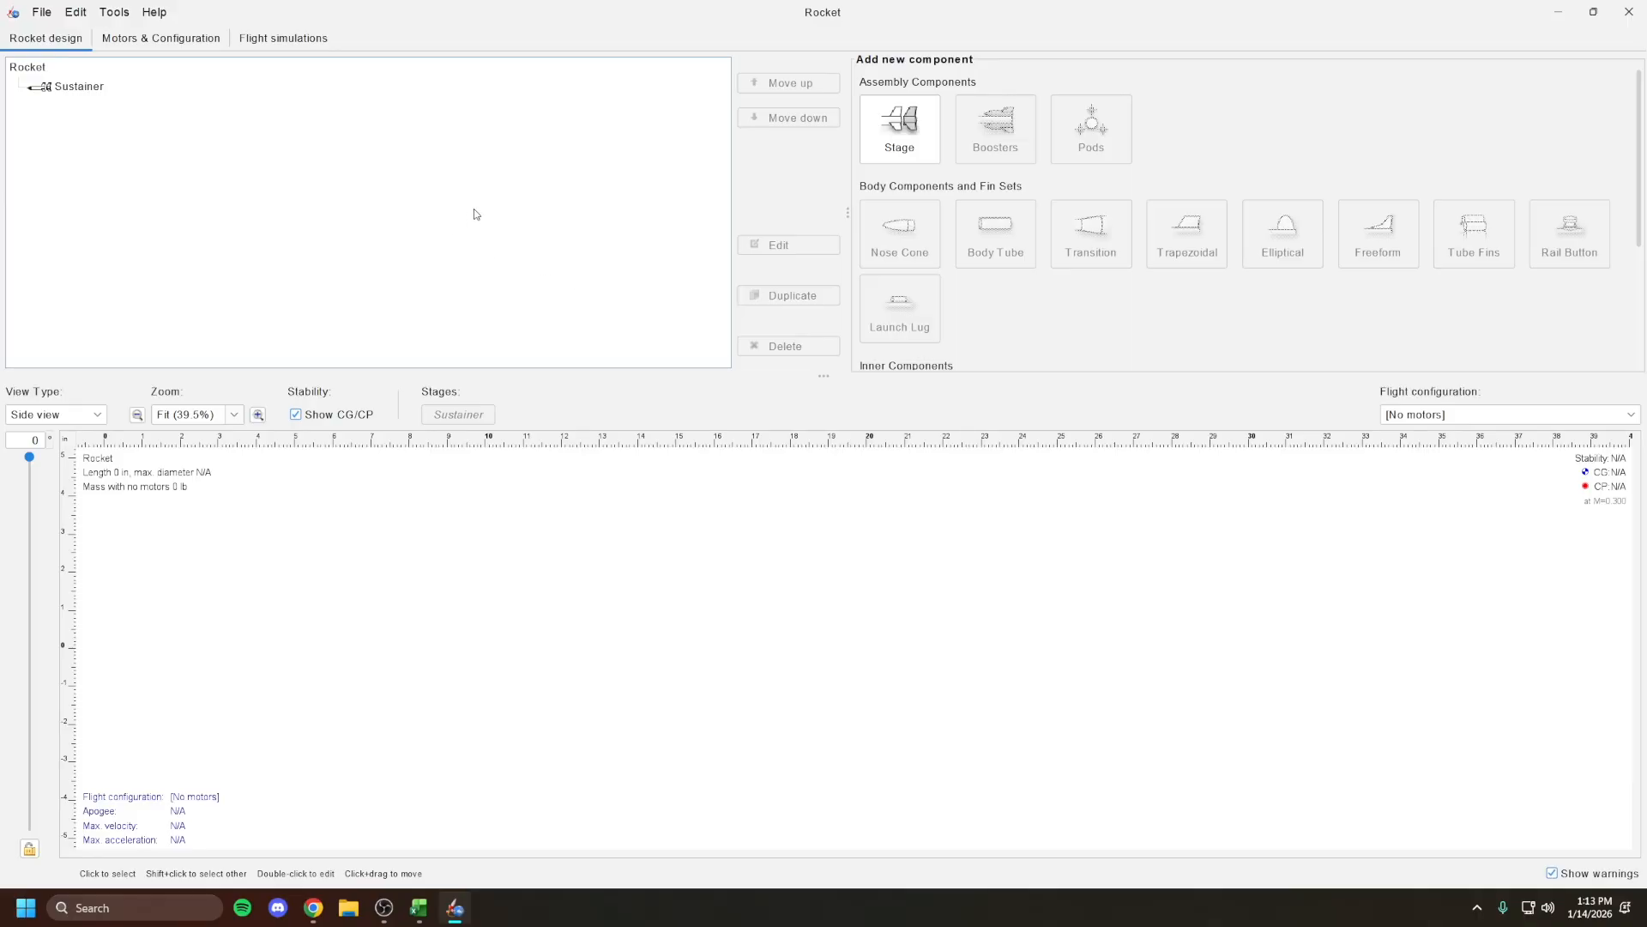
Add a nose cone to the Sustainer stage from the Madcow FWNC55M-C preset, filtering the presets by 5.5
{"action": "left_click", "coordinate": [85, 86]}
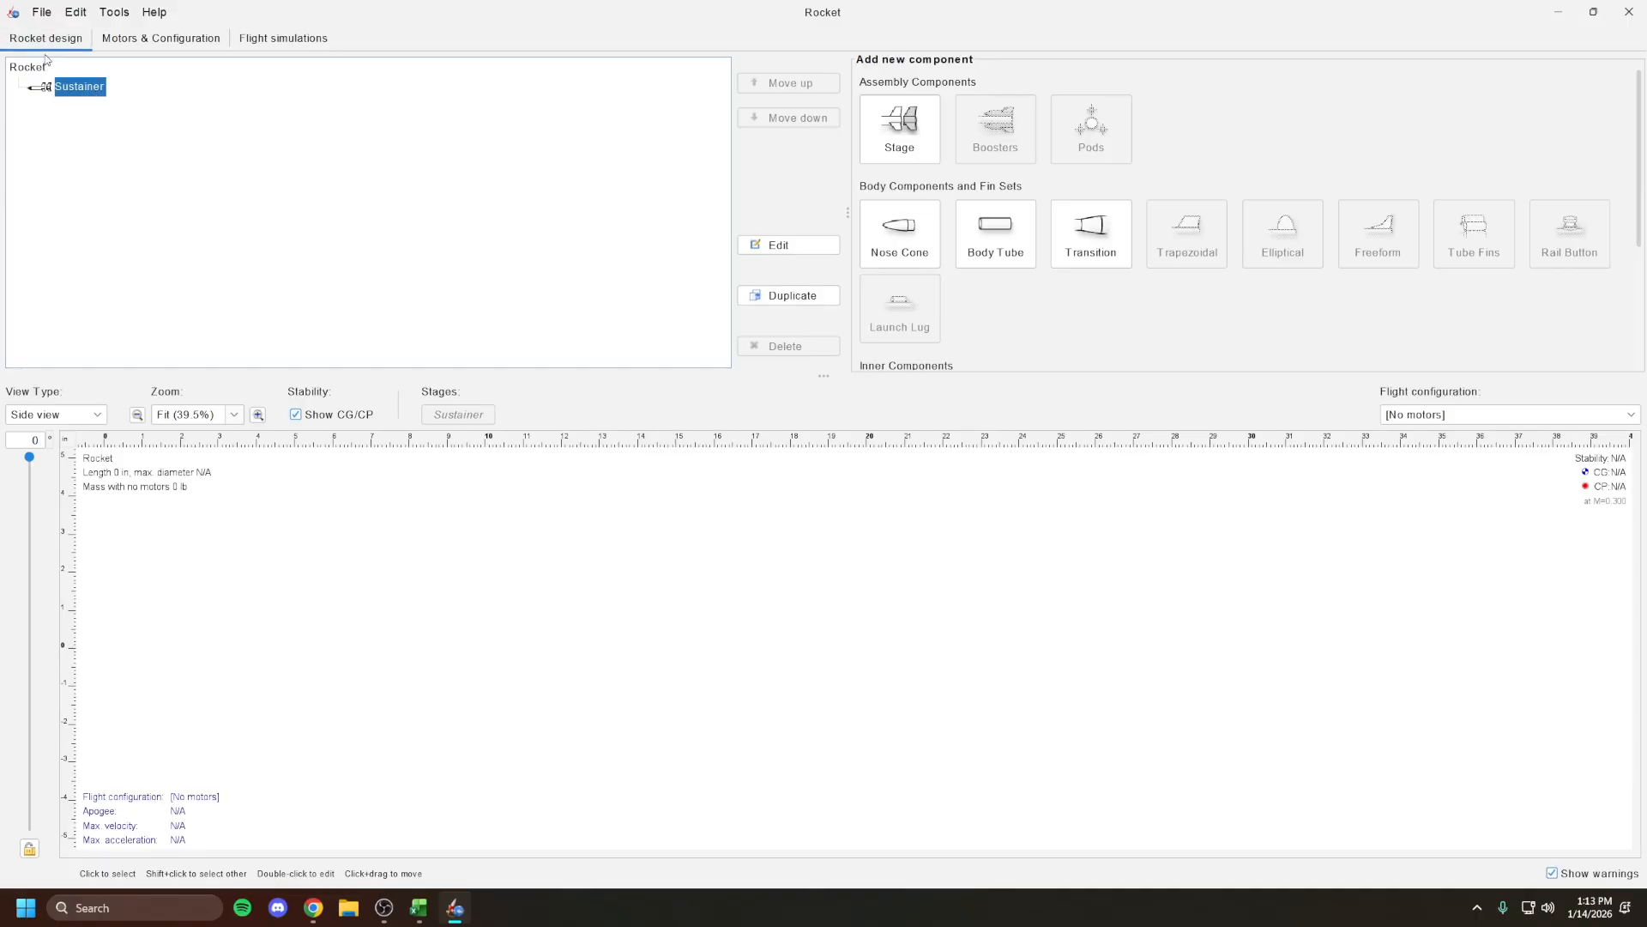
{"action": "left_click", "coordinate": [163, 130]}
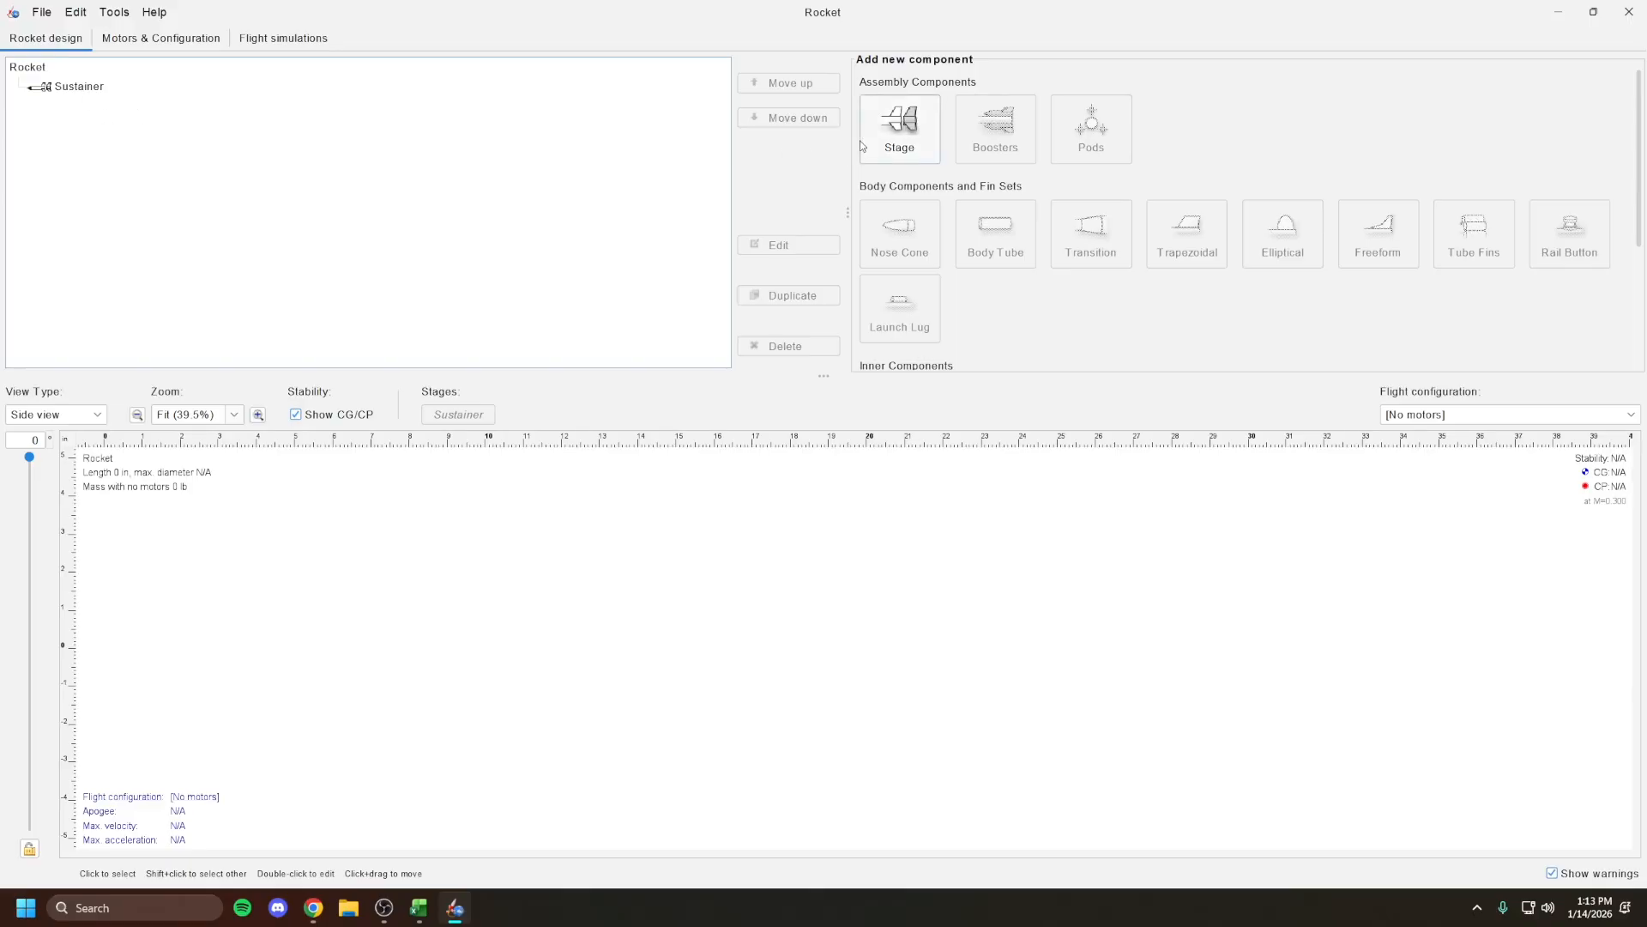
{"action": "left_click", "coordinate": [67, 86]}
{"action": "left_click", "coordinate": [901, 240]}
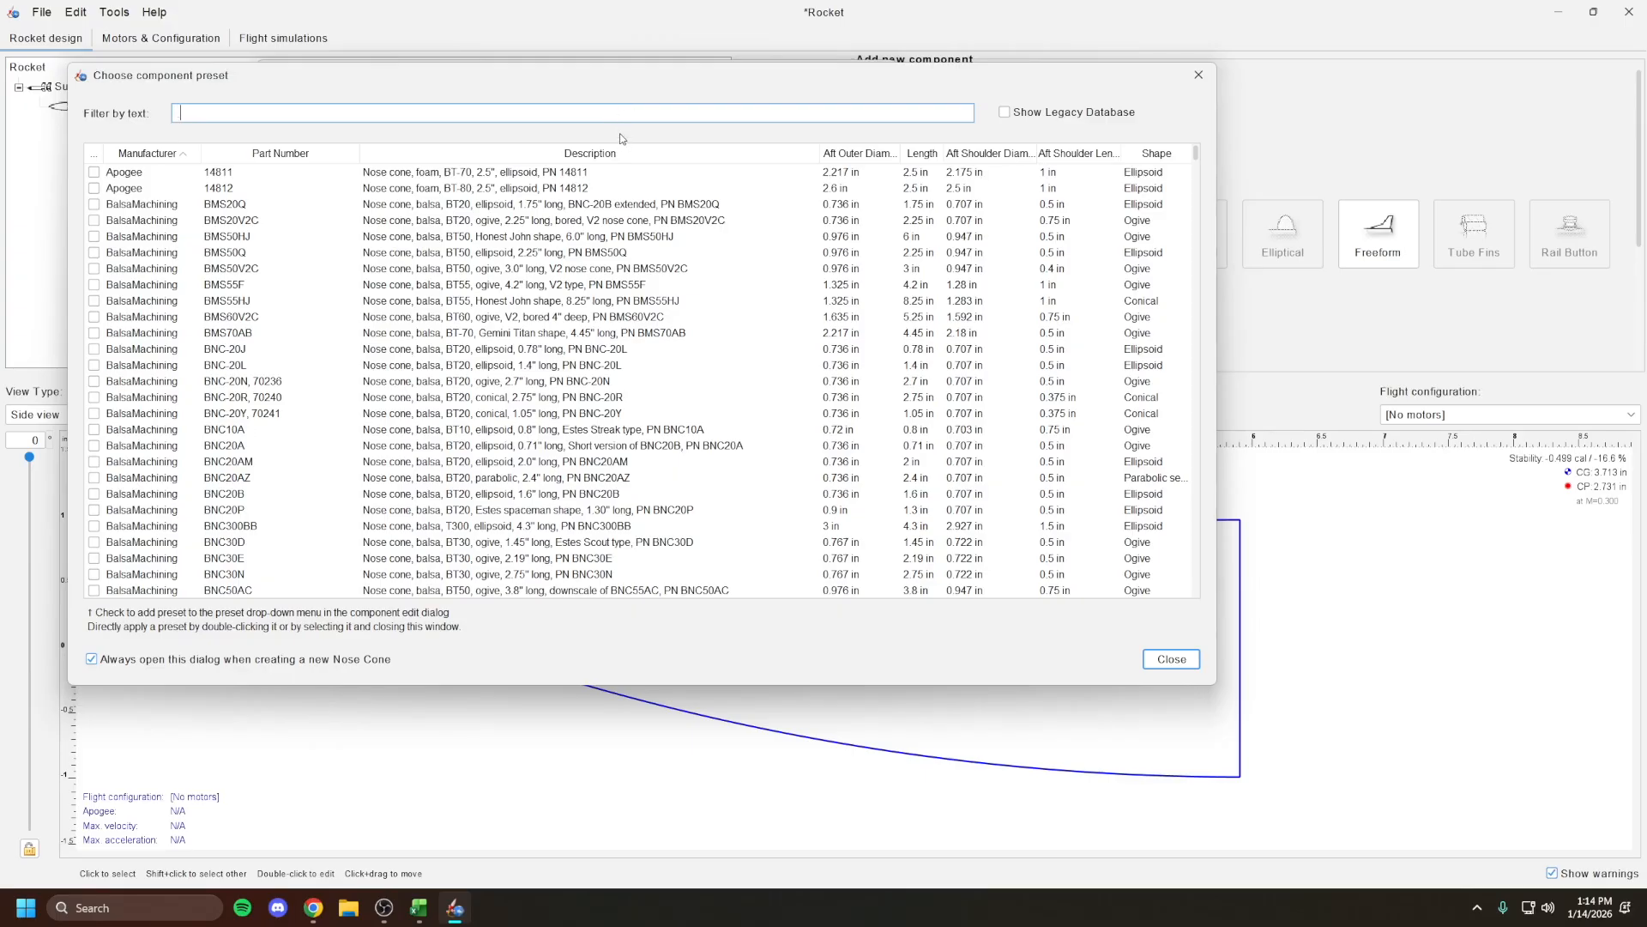
{"action": "type", "text": "5.5"}
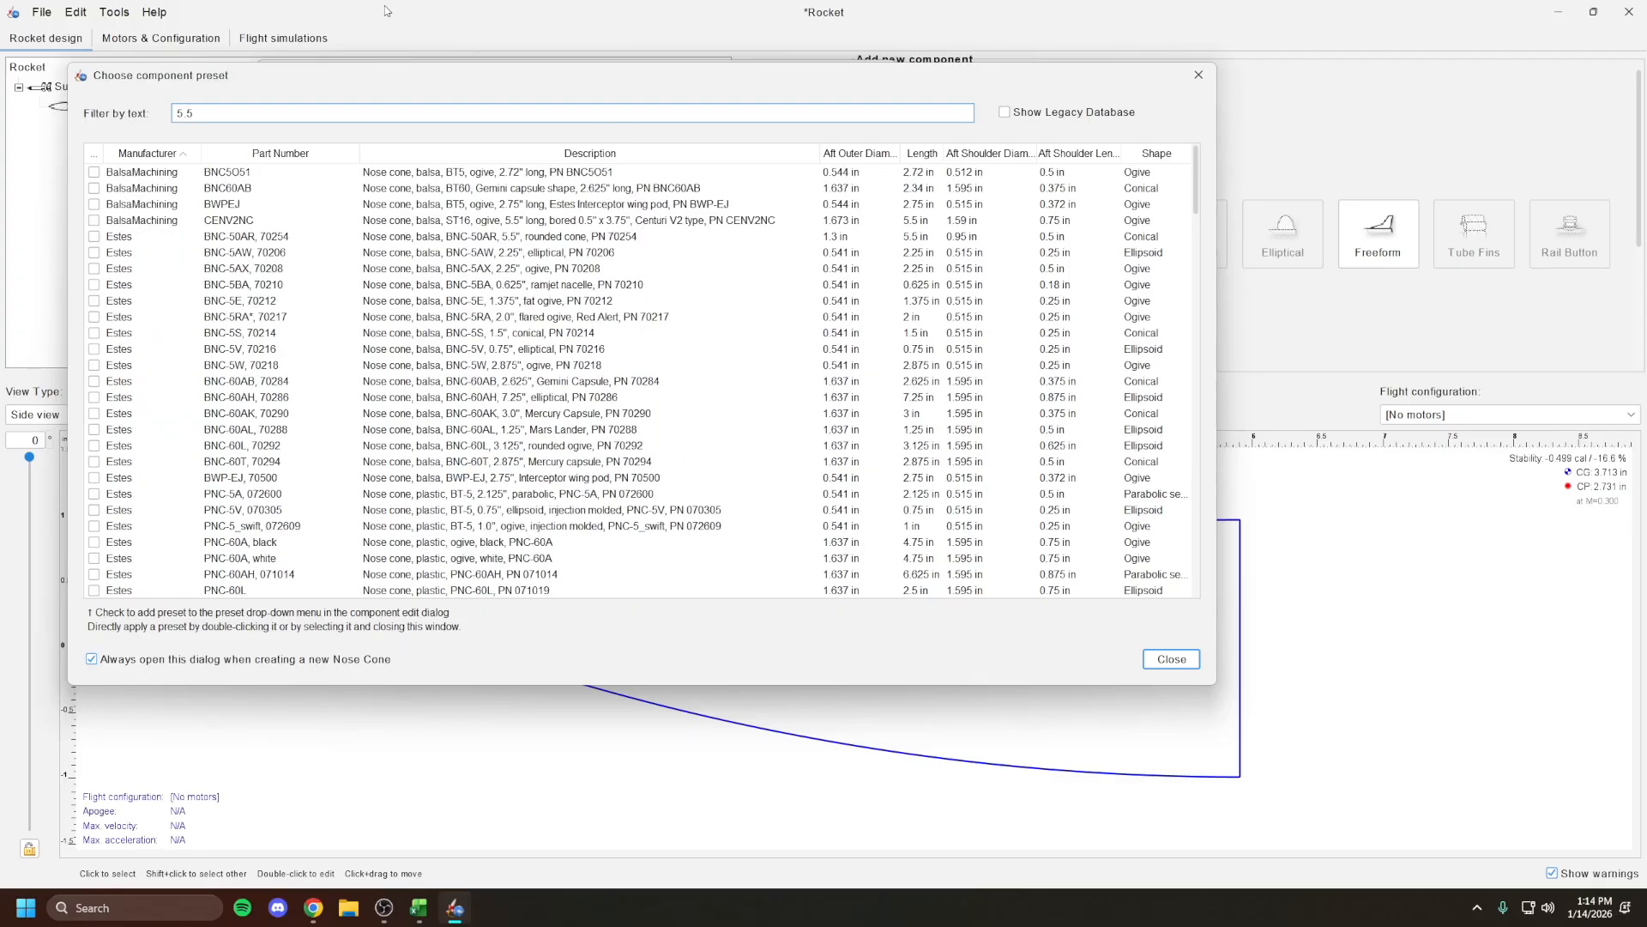
{"action": "scroll", "coordinate": [277, 283], "scroll_direction": "down", "scroll_amount": 13}
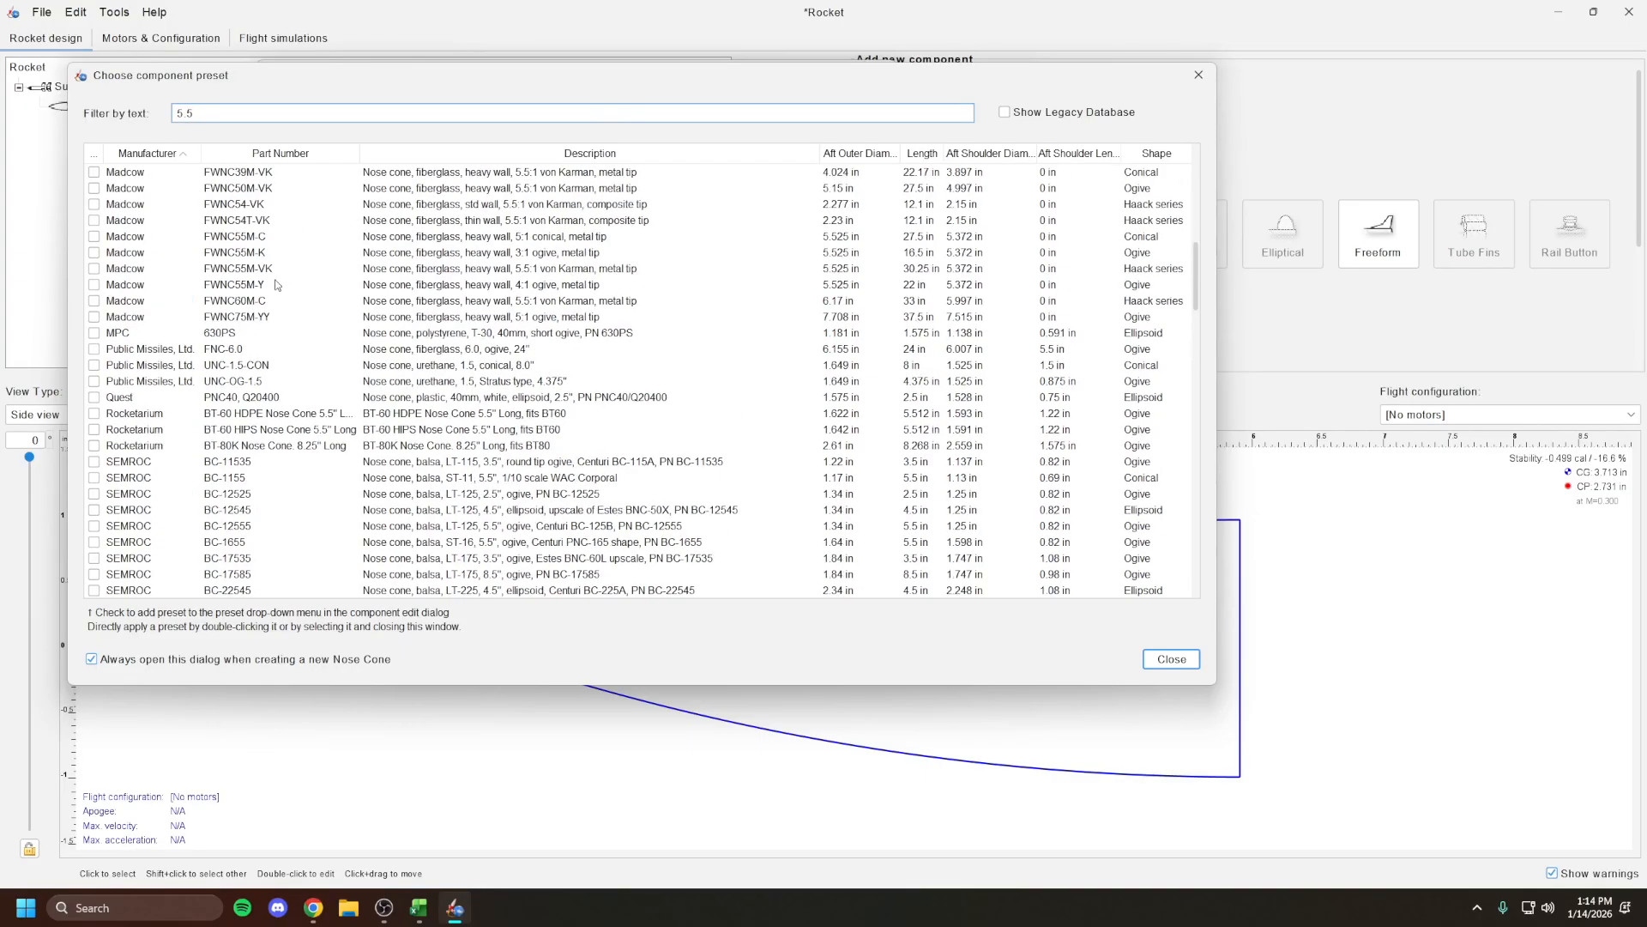
{"action": "scroll", "coordinate": [277, 283], "scroll_direction": "up", "scroll_amount": 3}
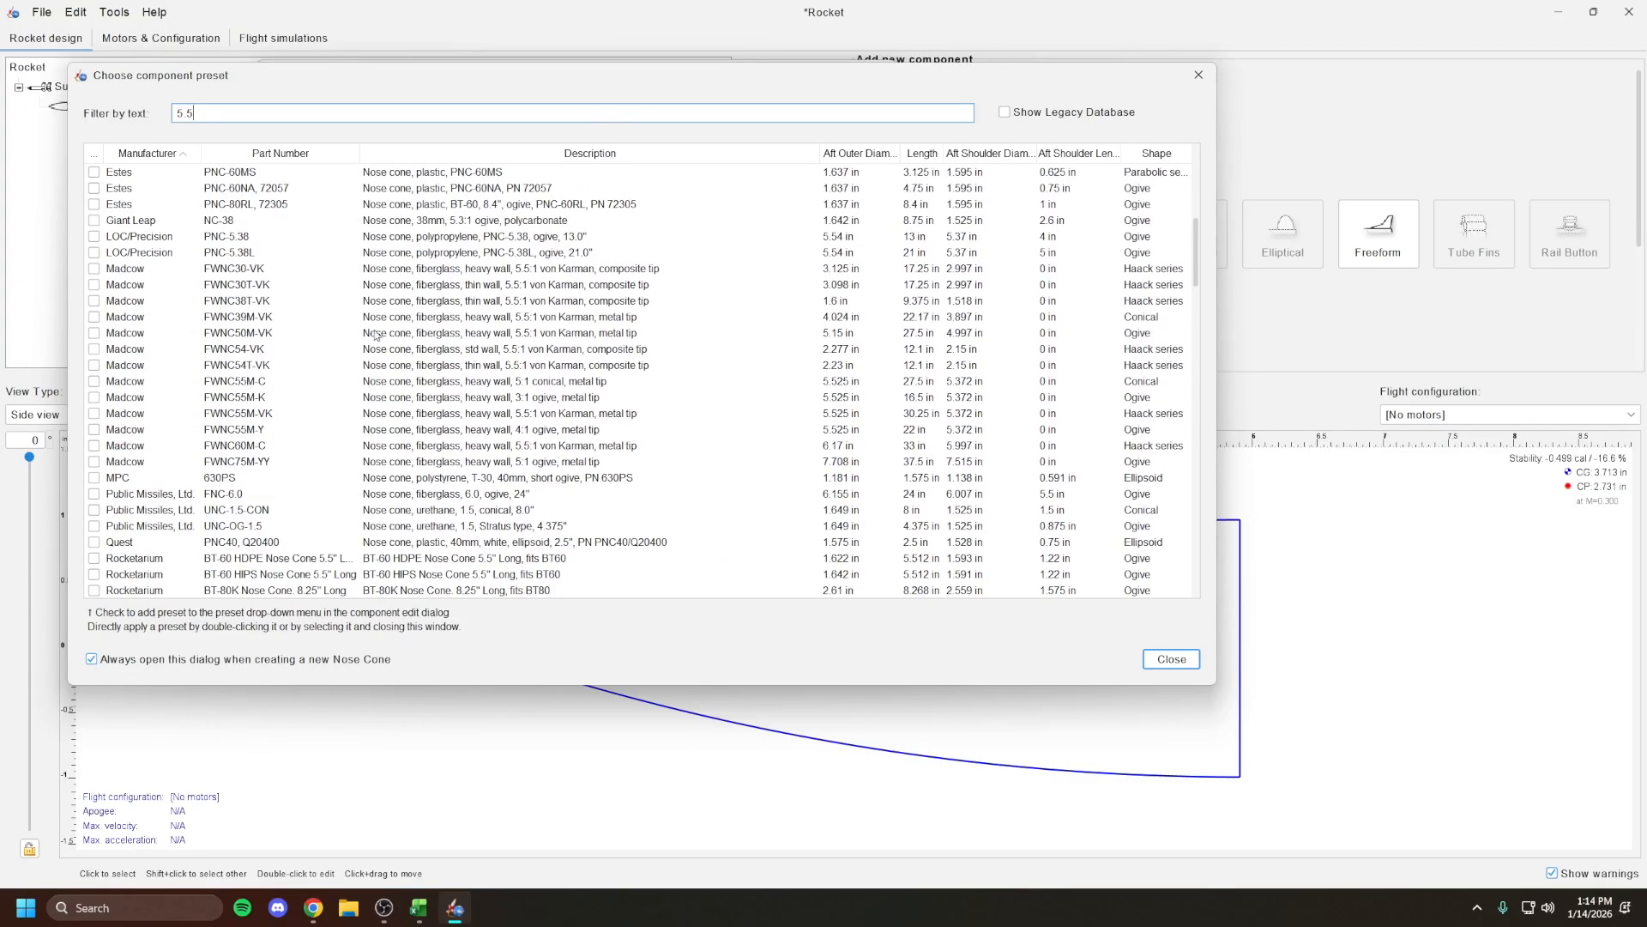
{"action": "left_click", "coordinate": [857, 384]}
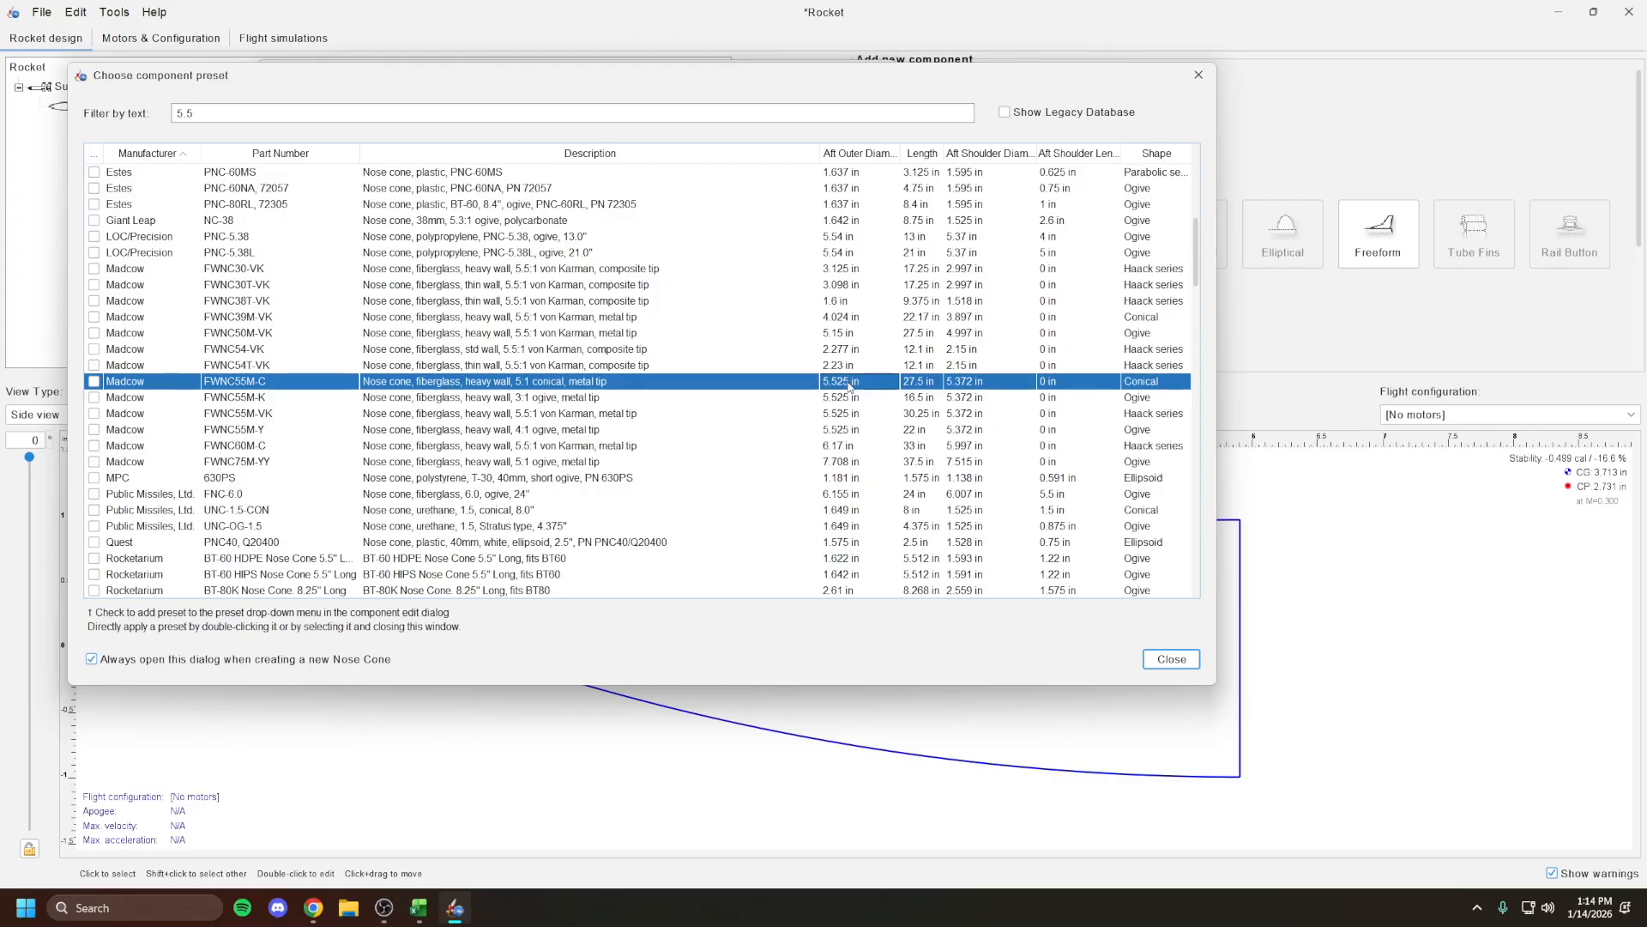
{"action": "double_click", "coordinate": [849, 385]}
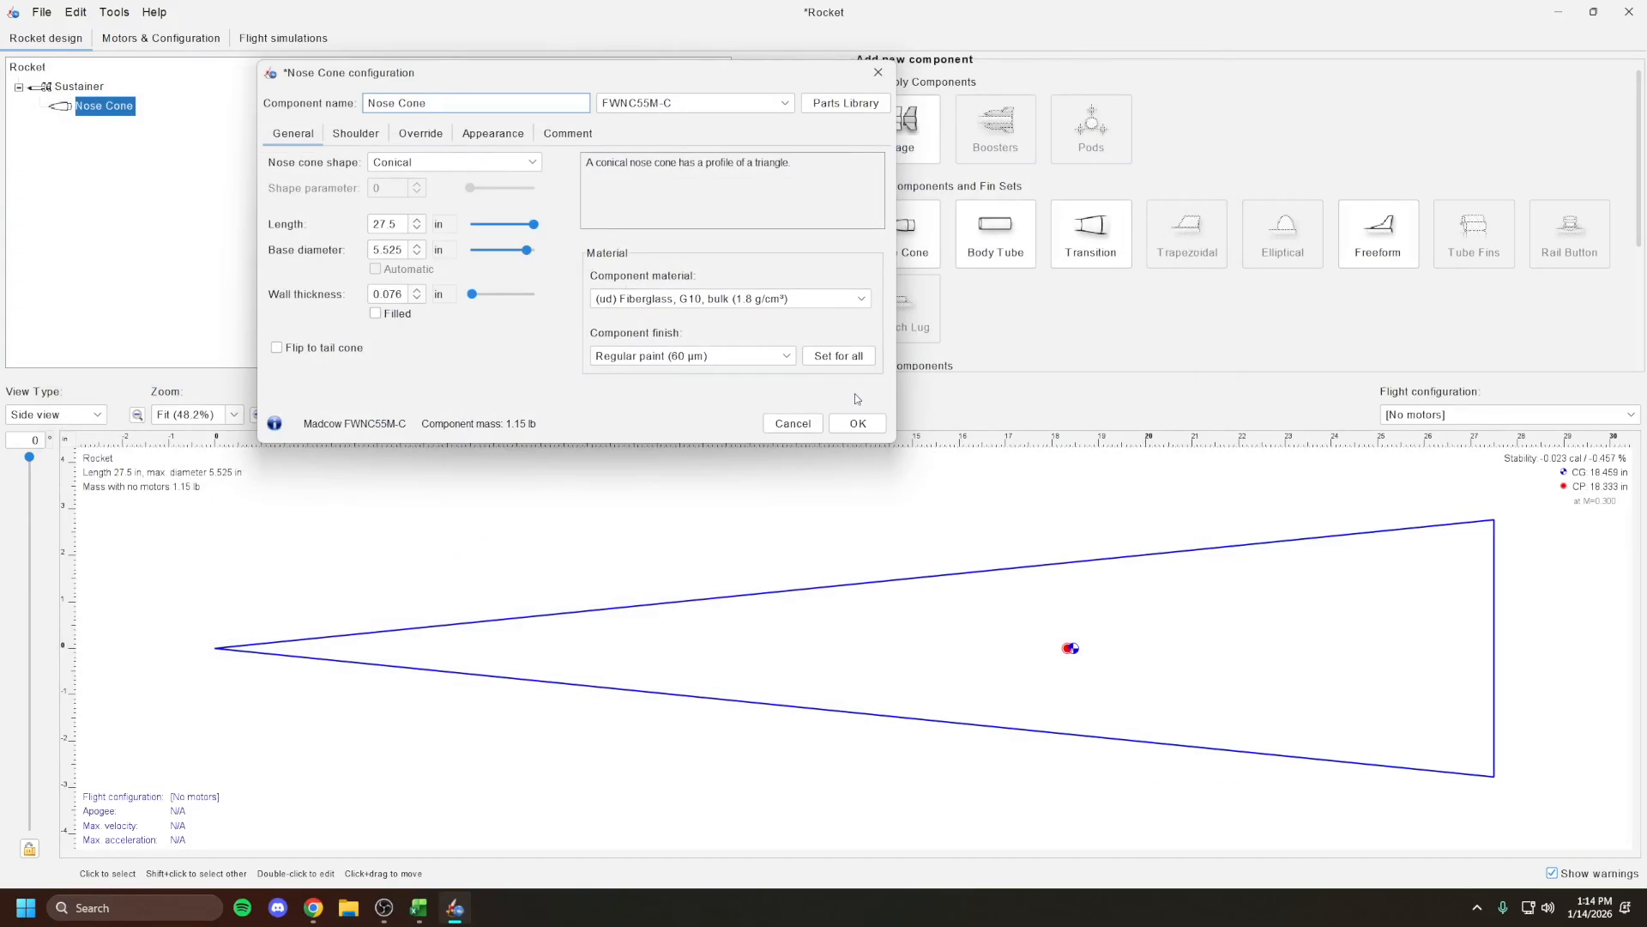
{"action": "left_click", "coordinate": [856, 424]}
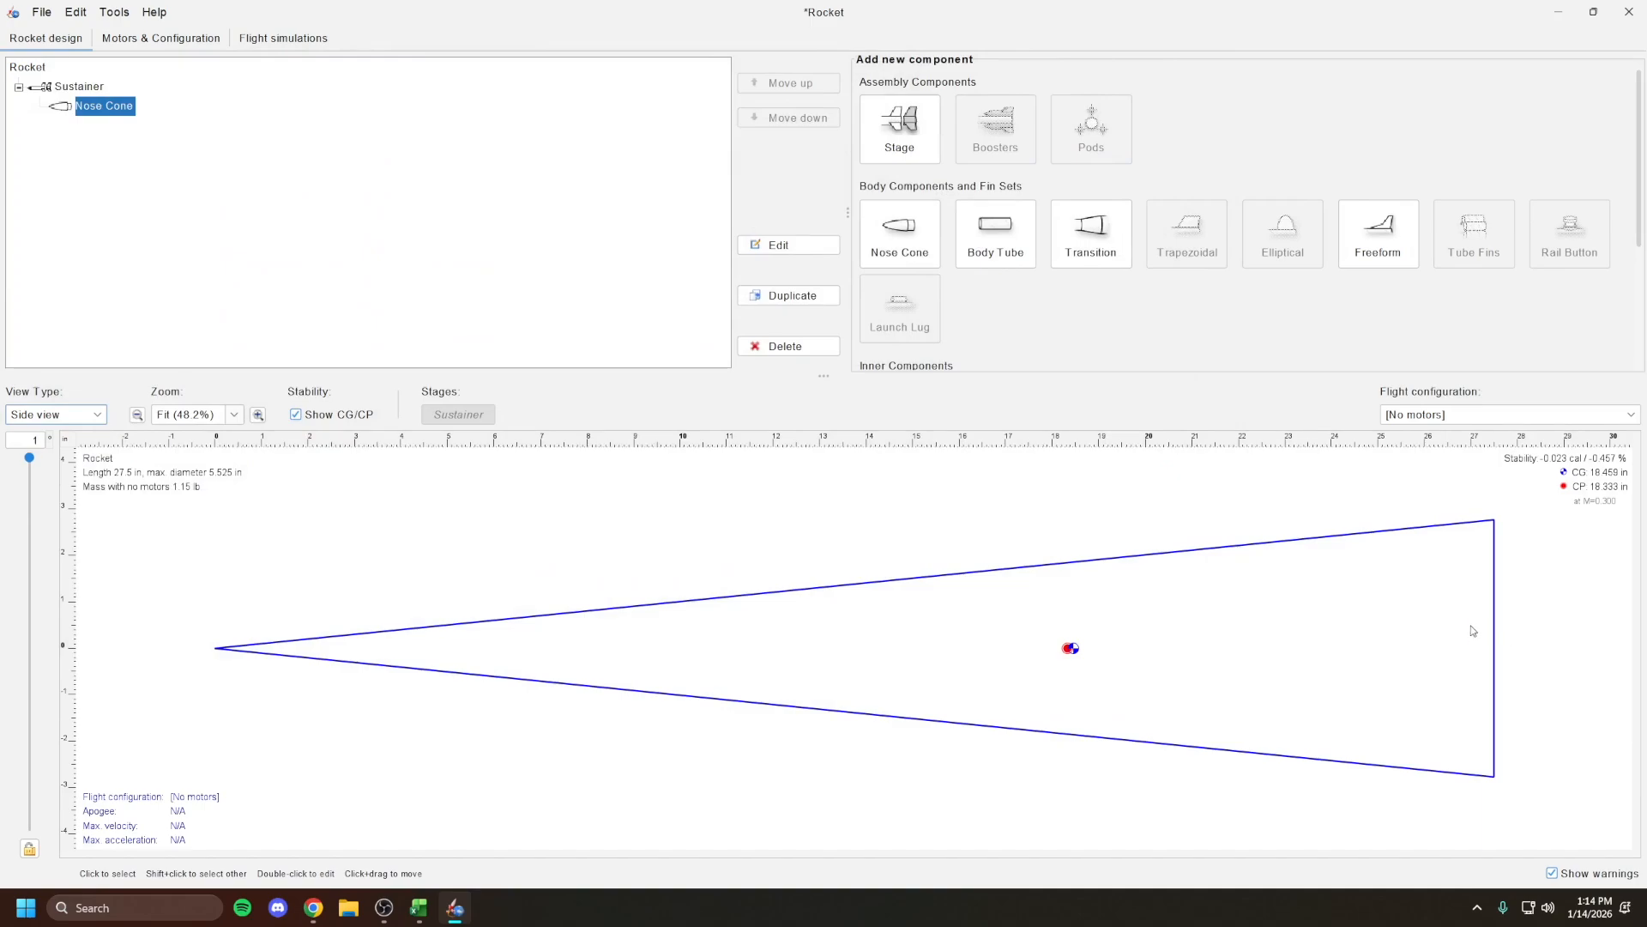
Add a body tube behind the nose cone using the 30 in Madcow preset FT55-STD-300-NAT
{"action": "left_click", "coordinate": [1501, 577]}
{"action": "left_click", "coordinate": [1495, 570]}
{"action": "left_click", "coordinate": [996, 241]}
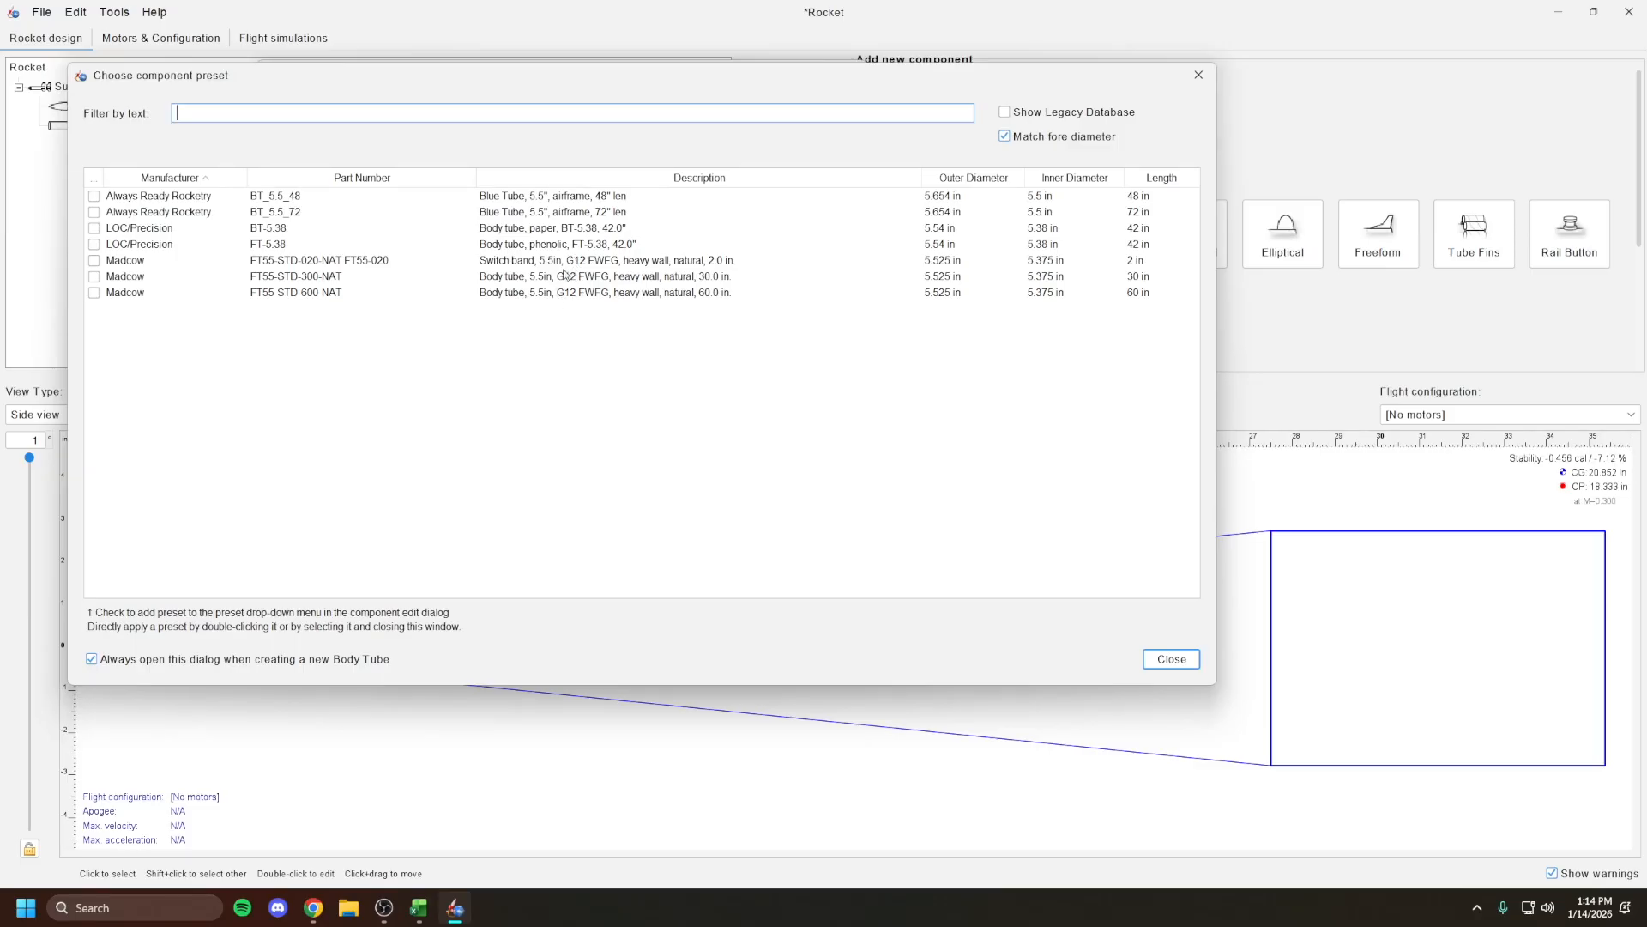
{"action": "left_click", "coordinate": [340, 277]}
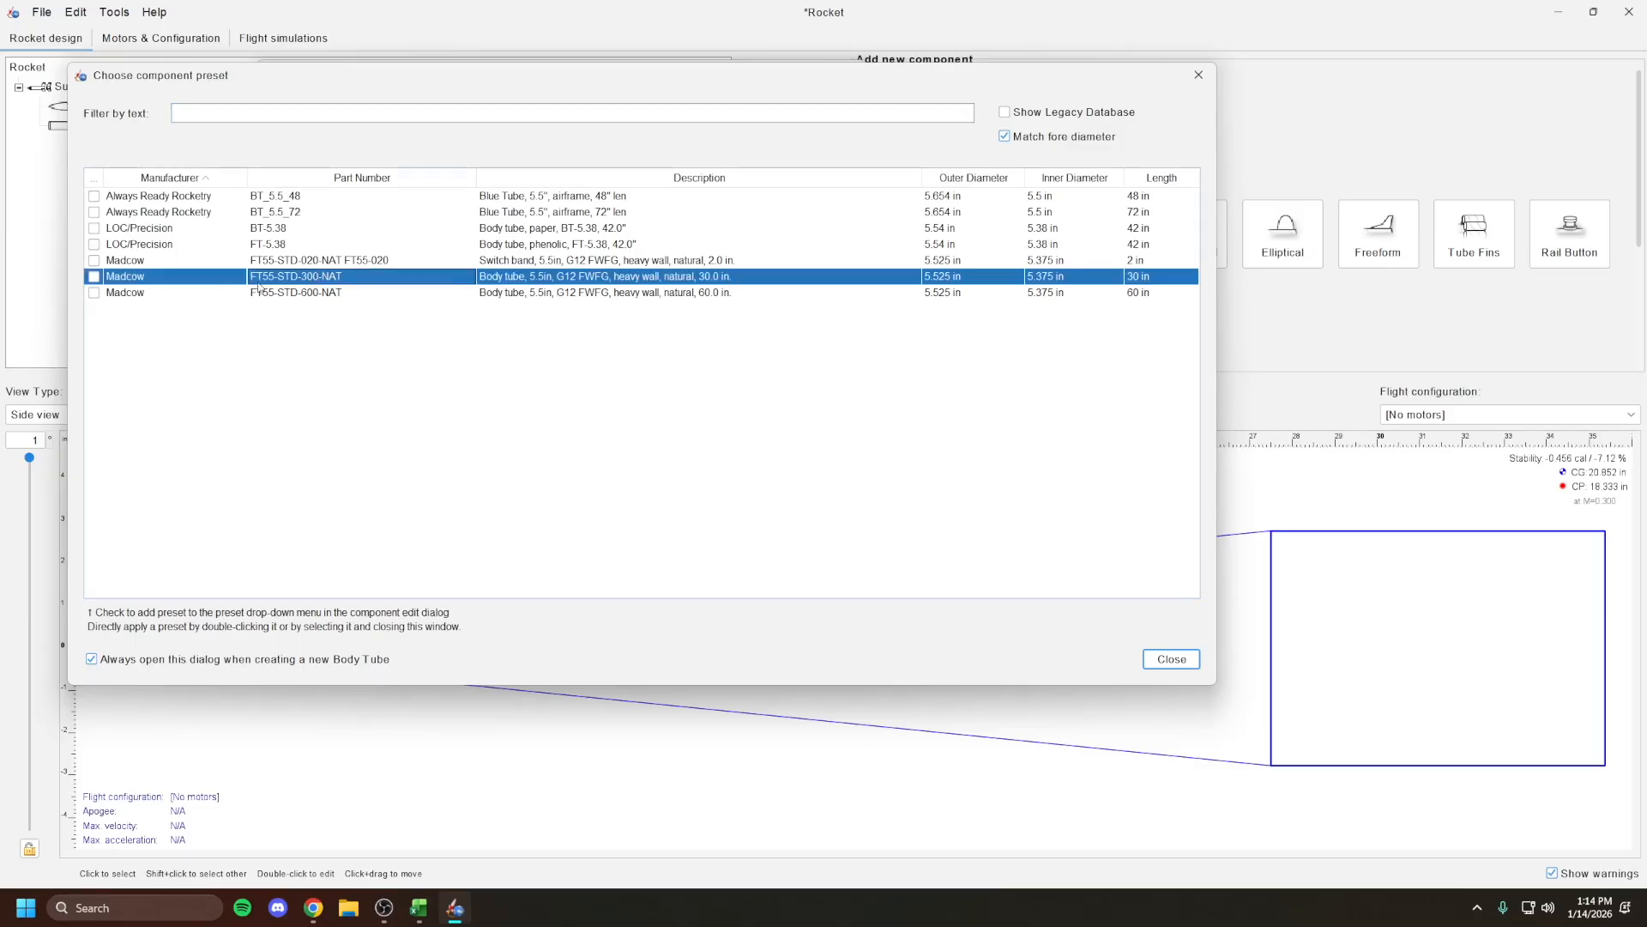
{"action": "double_click", "coordinate": [536, 283]}
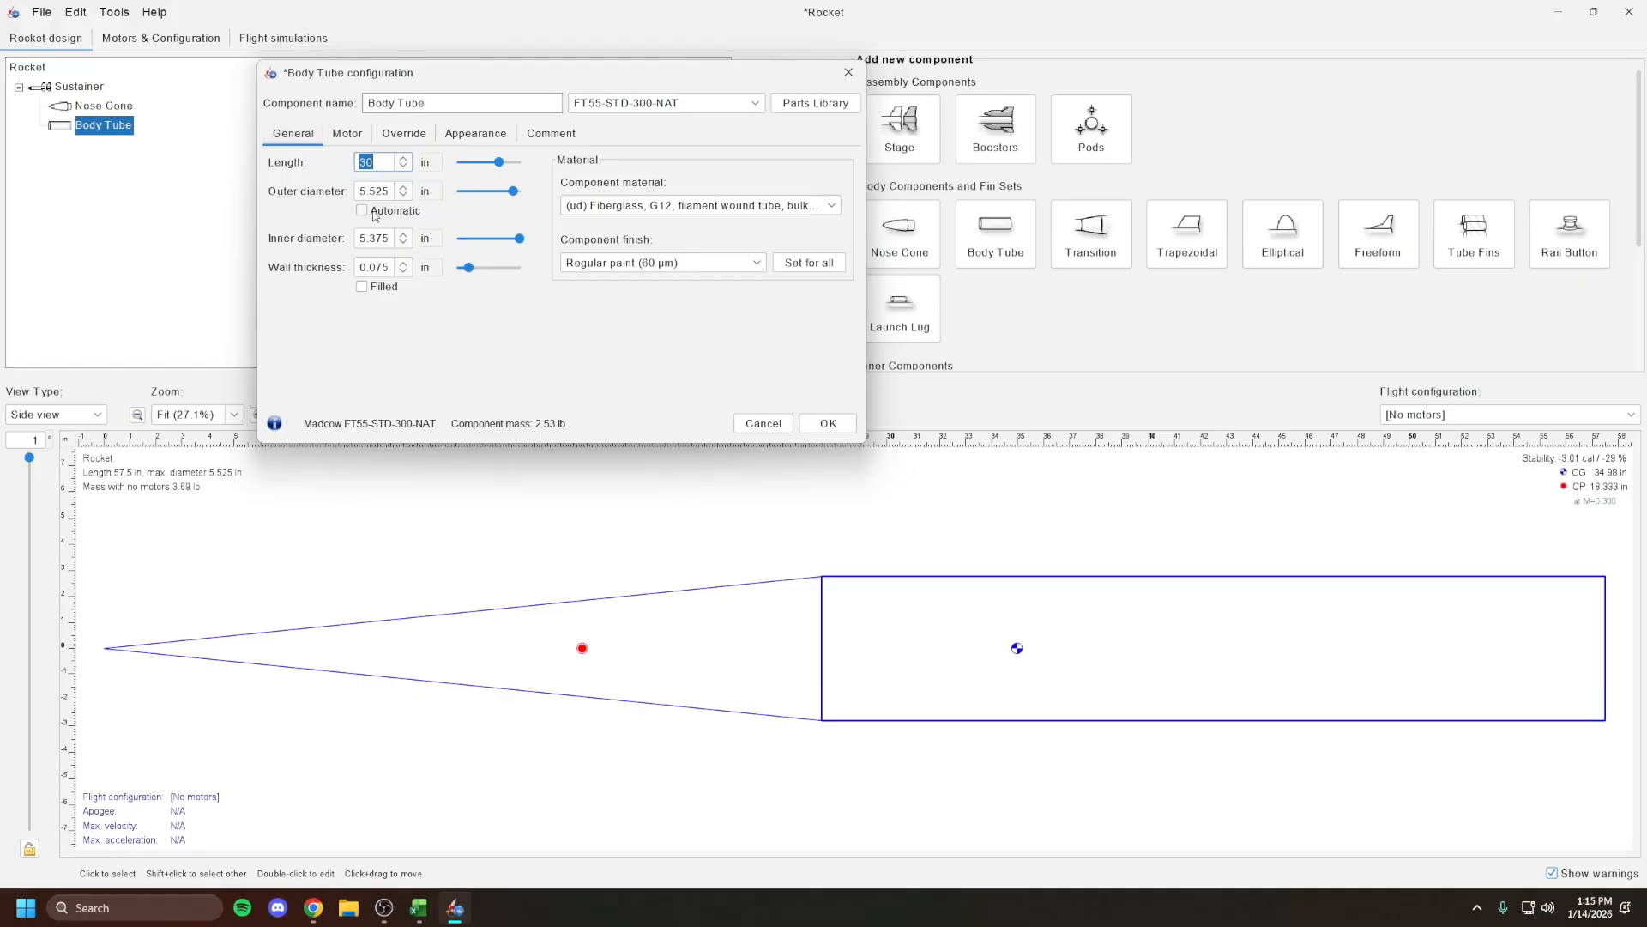
Review the body tube's motor mount, override and appearance settings, and return to its general dimensions
{"action": "left_click", "coordinate": [347, 133]}
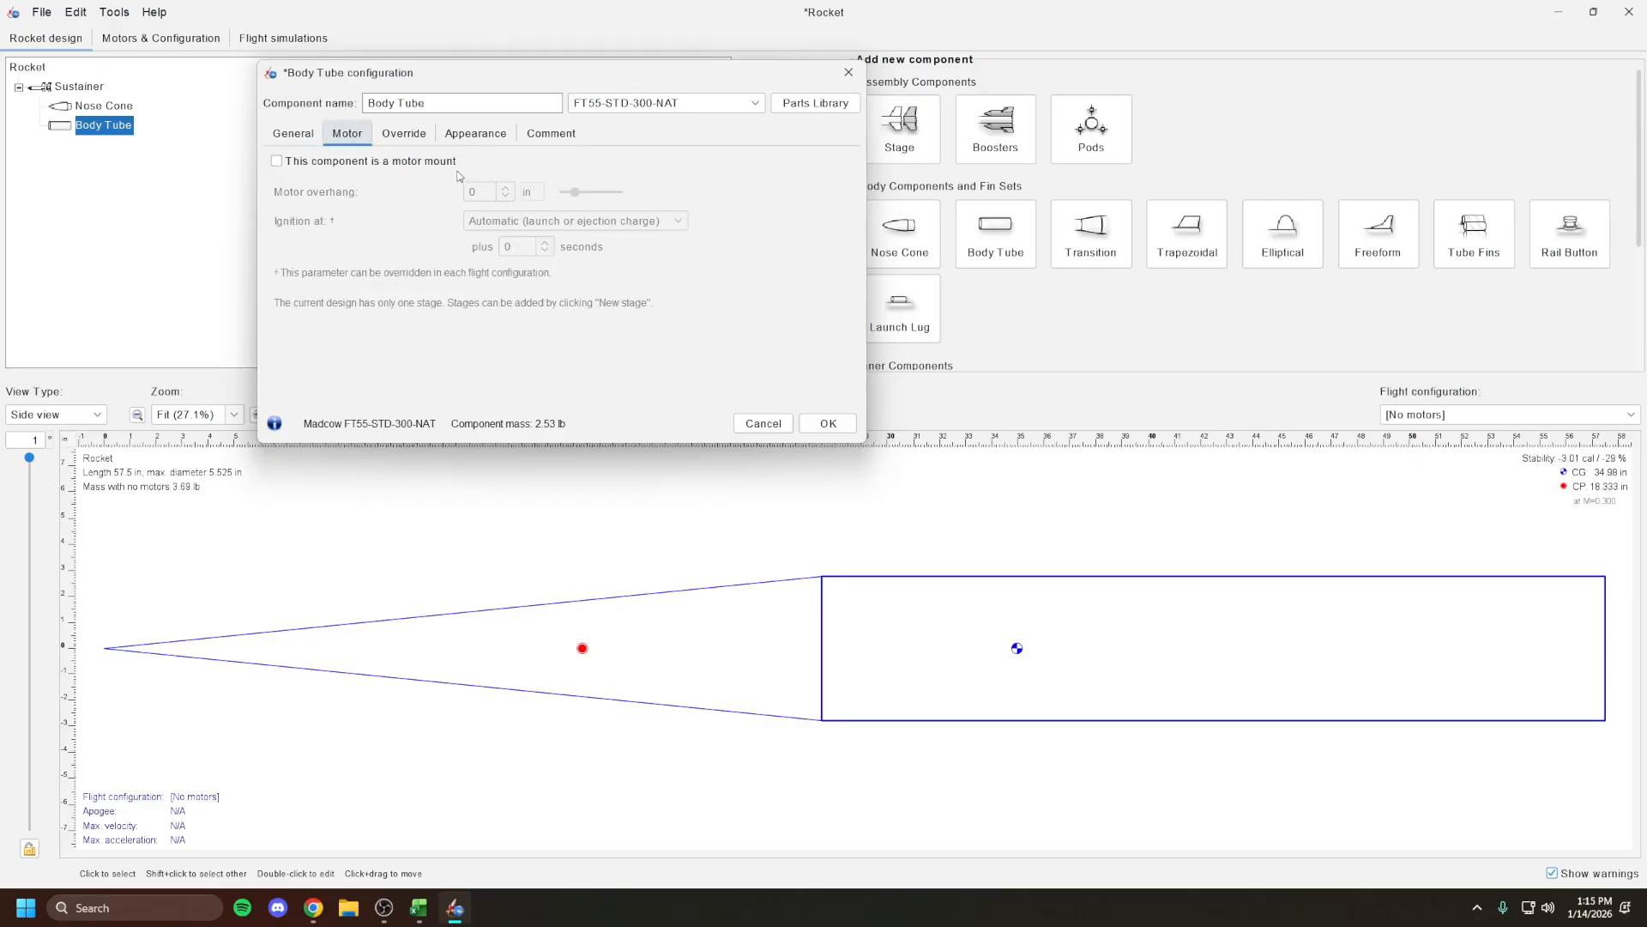
{"action": "left_click", "coordinate": [404, 133]}
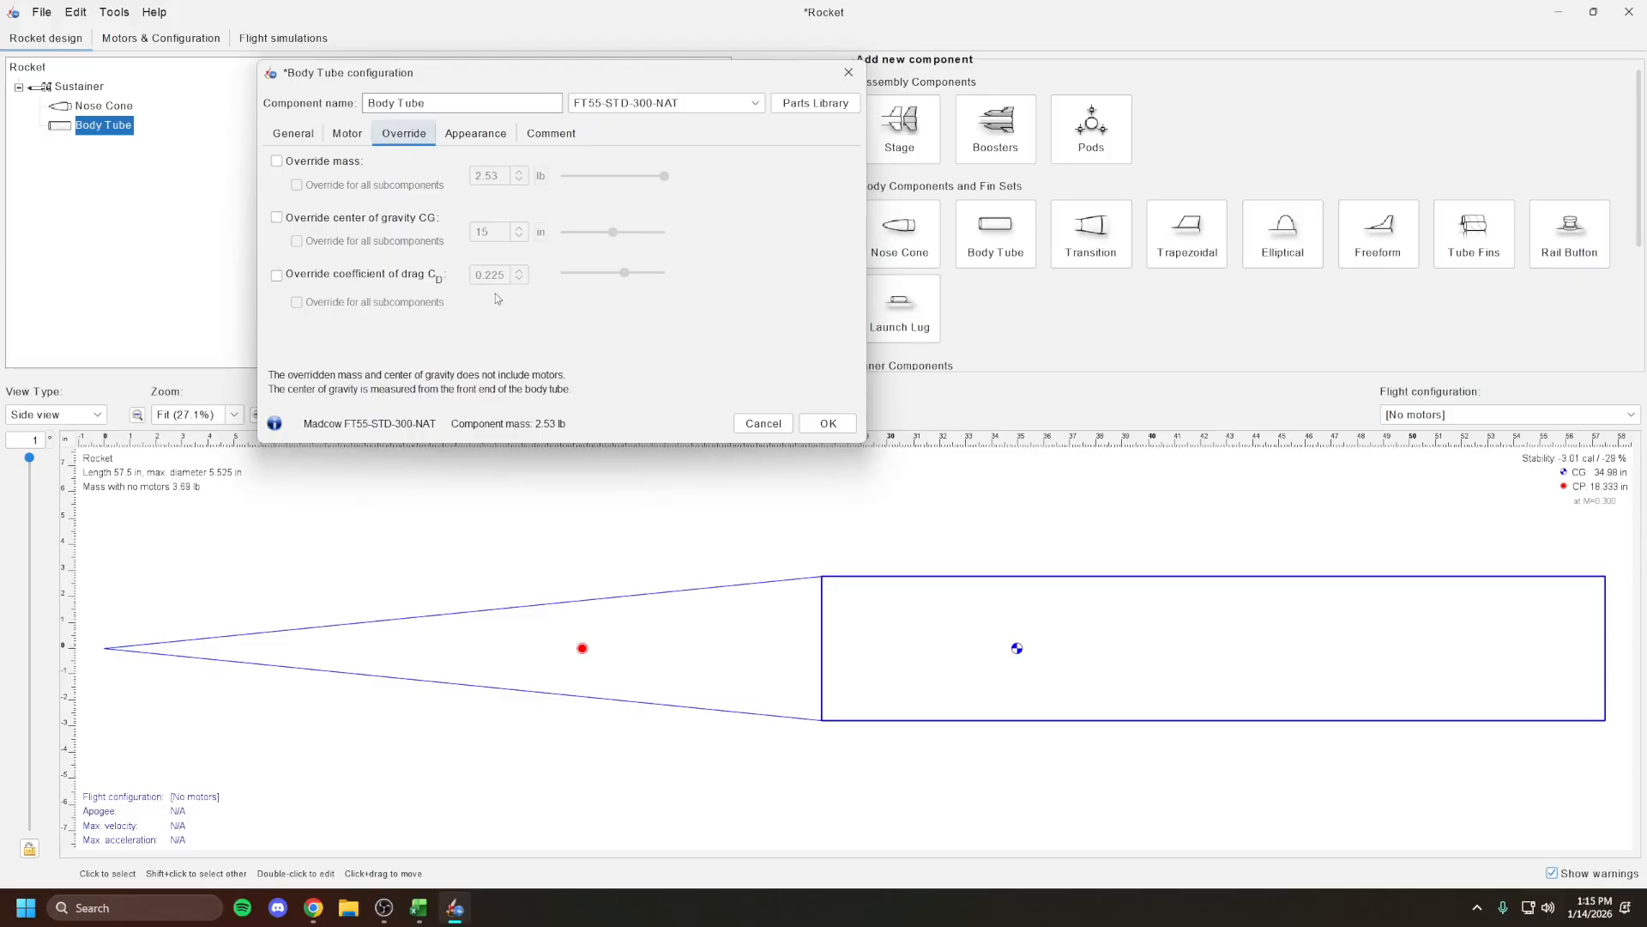
{"action": "left_click", "coordinate": [475, 135]}
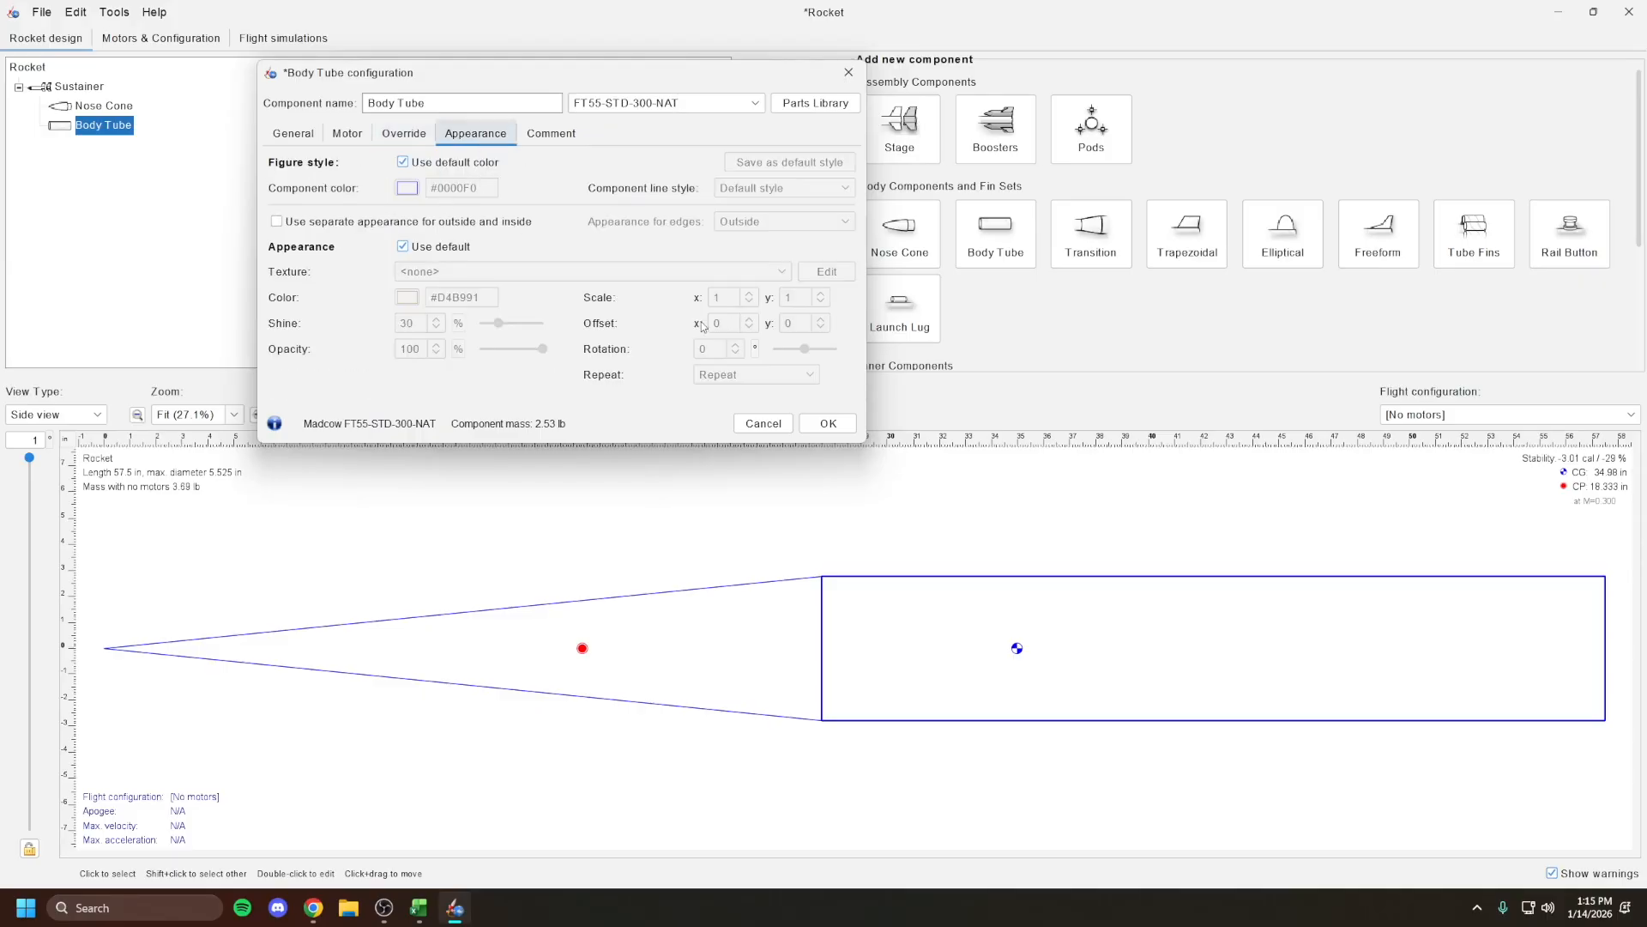
{"action": "left_click", "coordinate": [292, 139]}
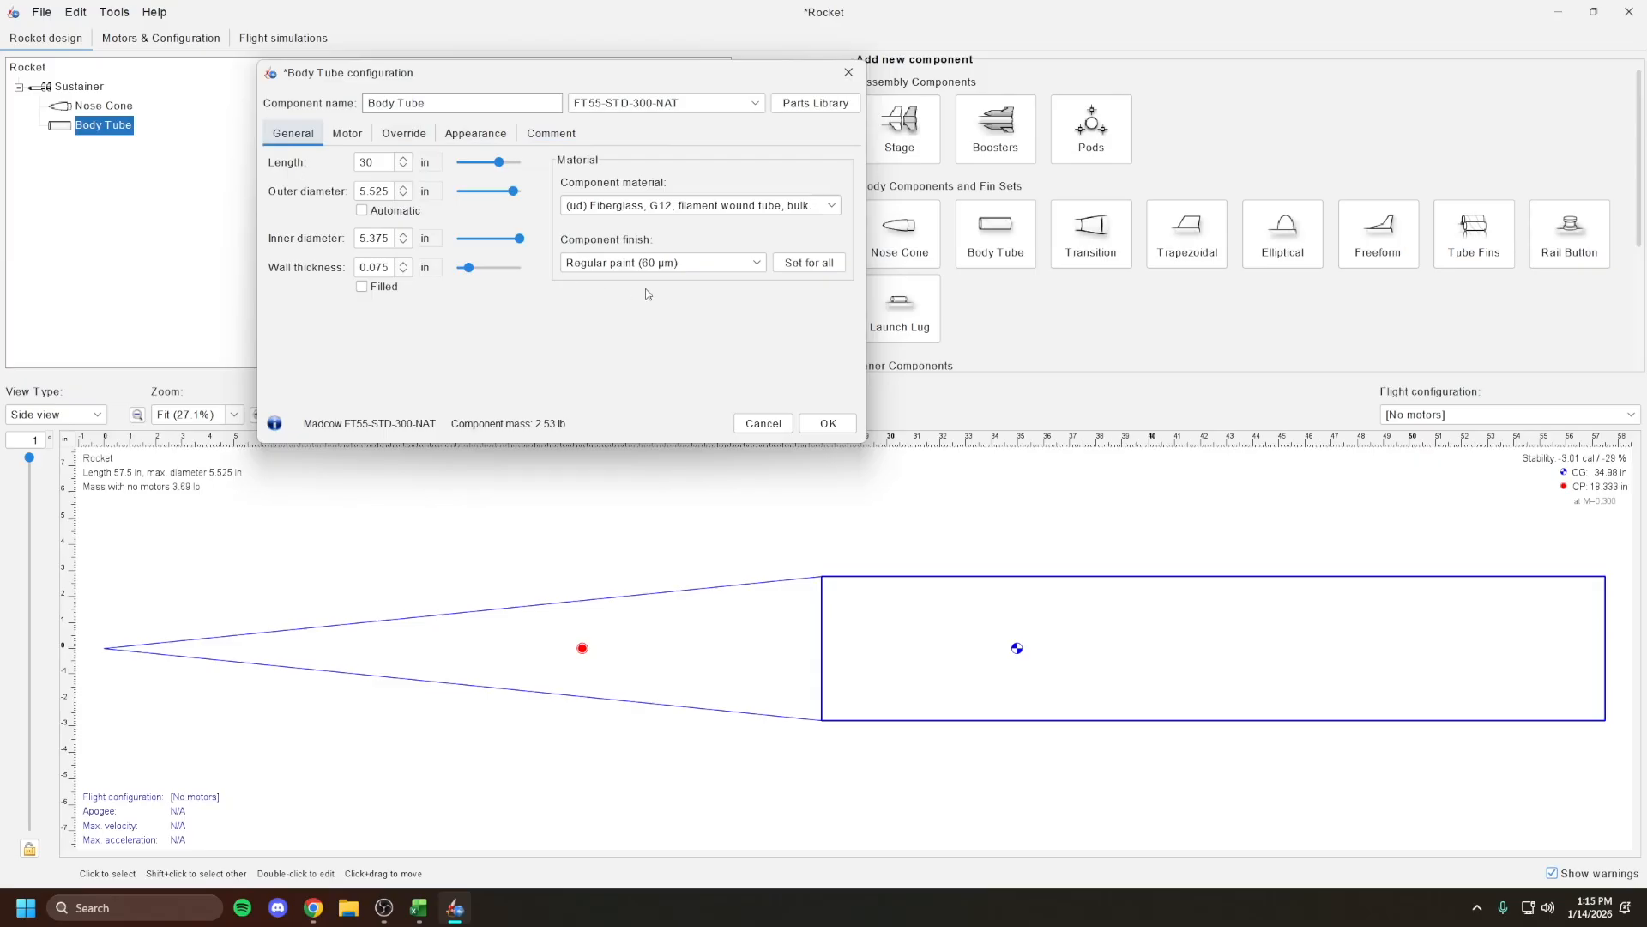
Choose Regular paint (60 μm) as the body tube's finish and accept the tube configuration
{"action": "left_click", "coordinate": [625, 261]}
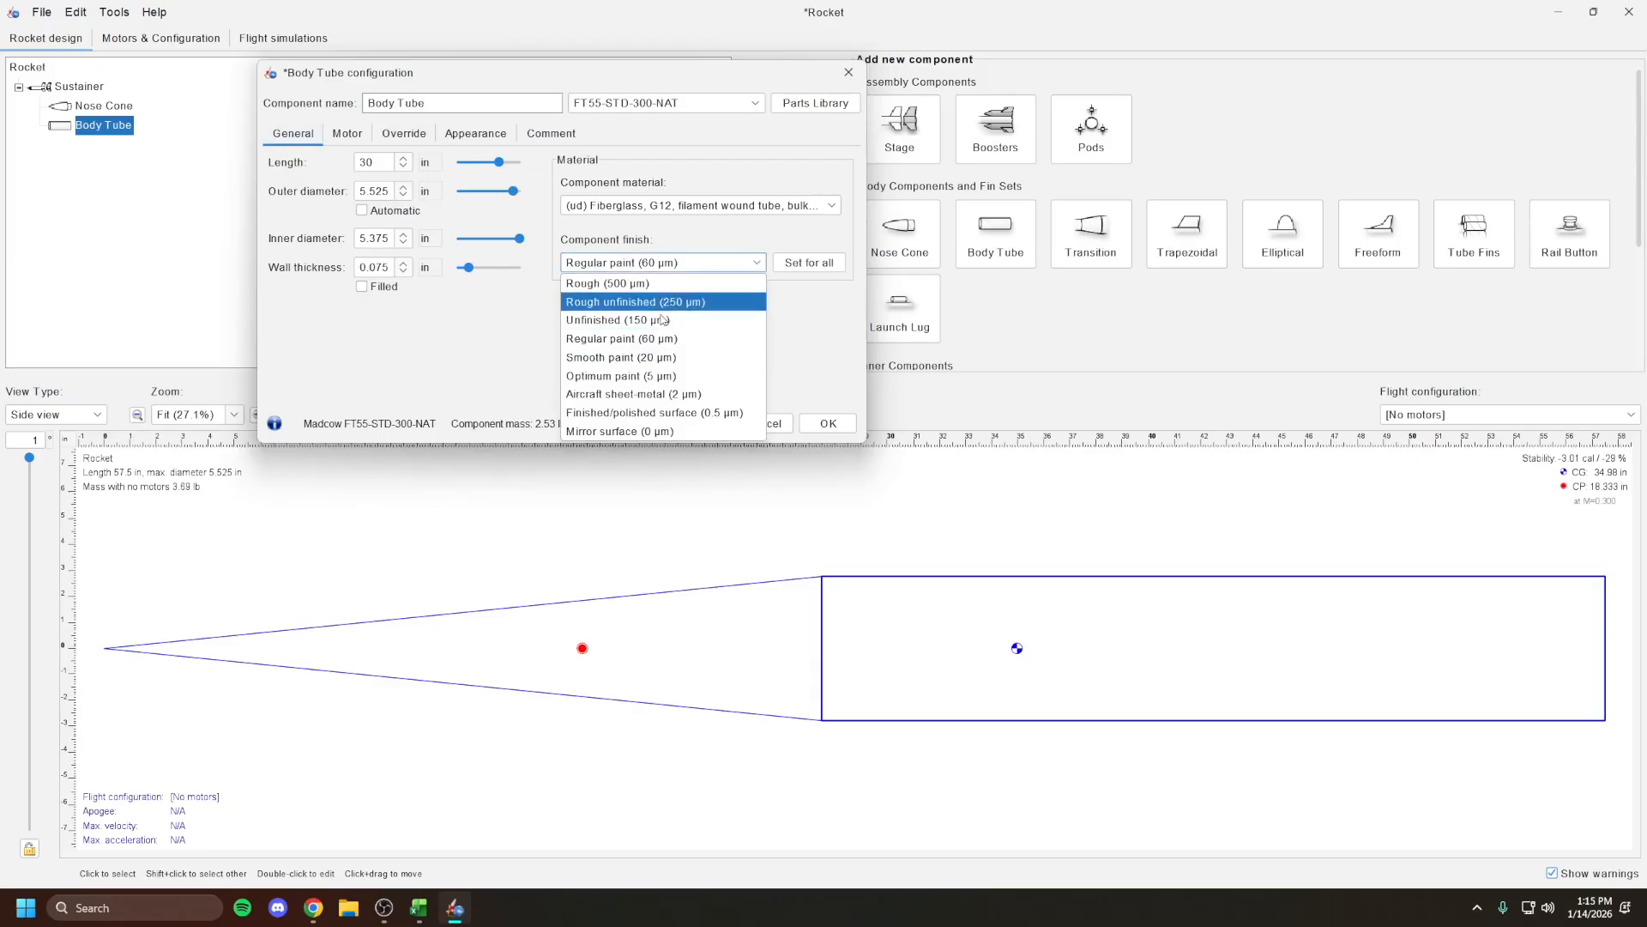
{"action": "left_click", "coordinate": [697, 336]}
{"action": "left_click", "coordinate": [677, 264]}
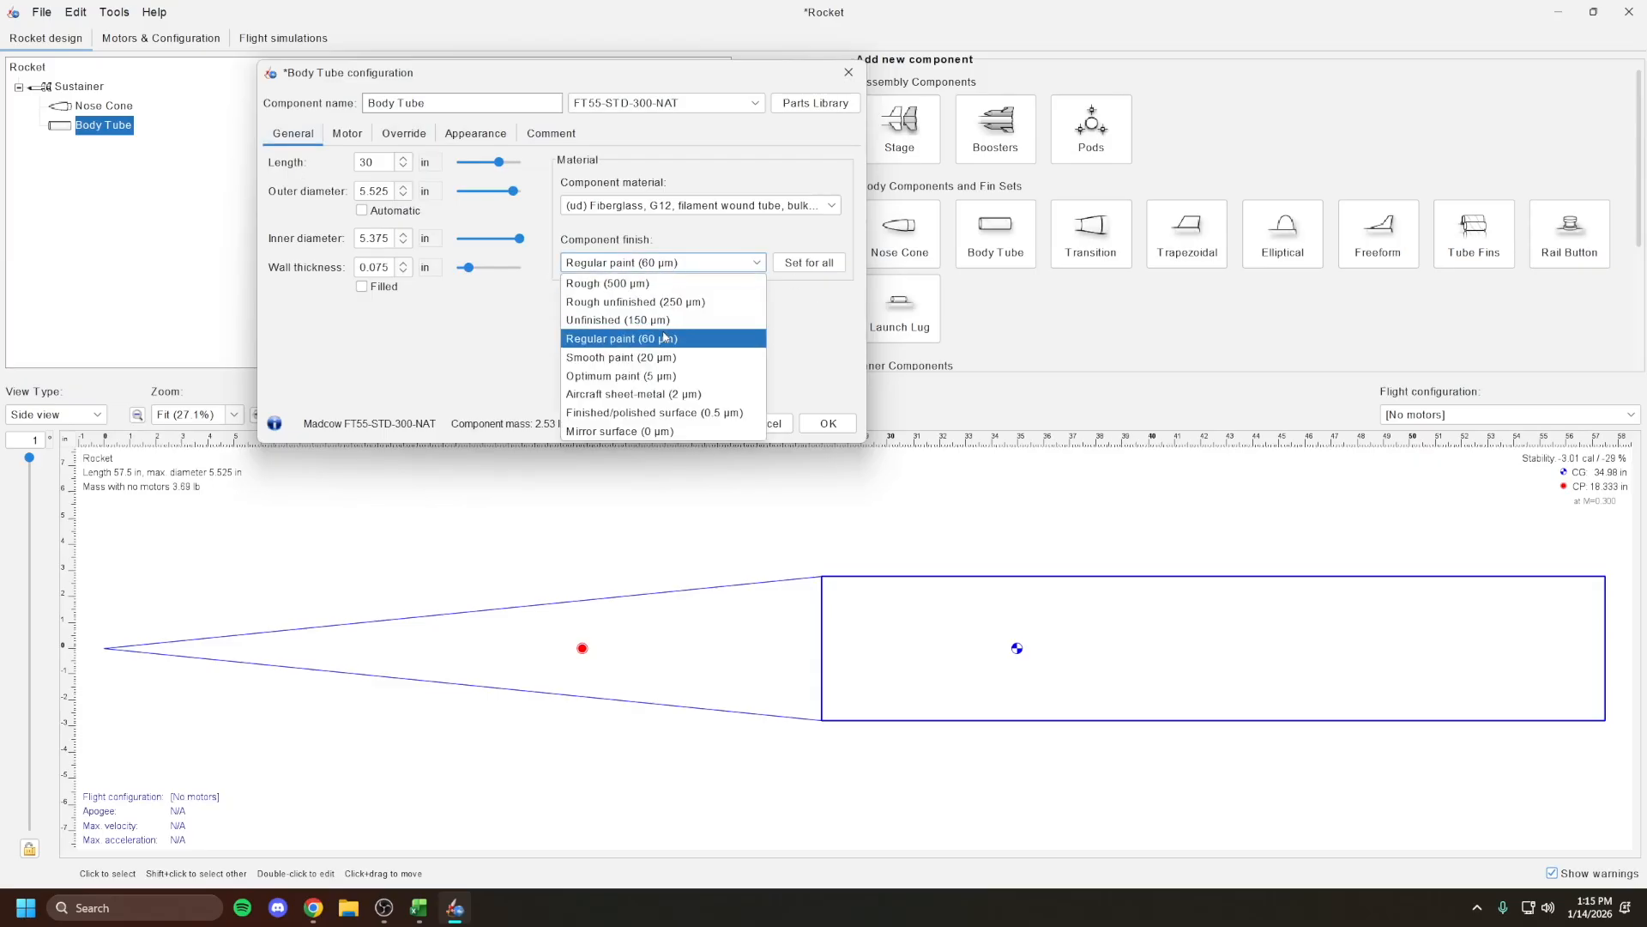
{"action": "left_click", "coordinate": [663, 340]}
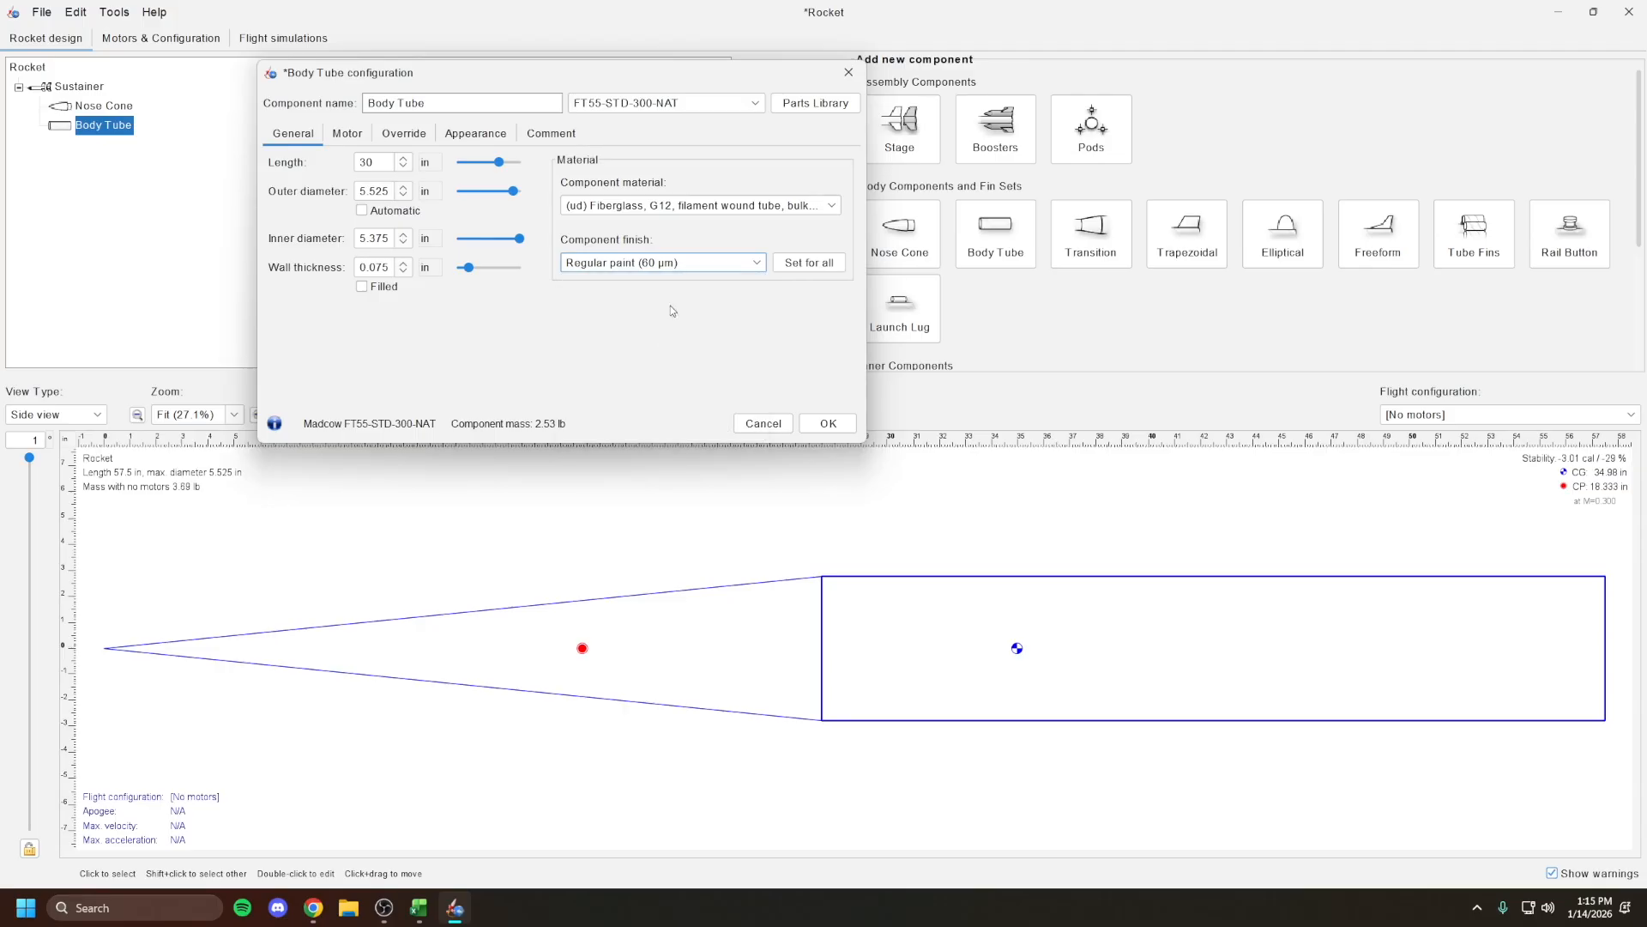
{"action": "left_click", "coordinate": [645, 266]}
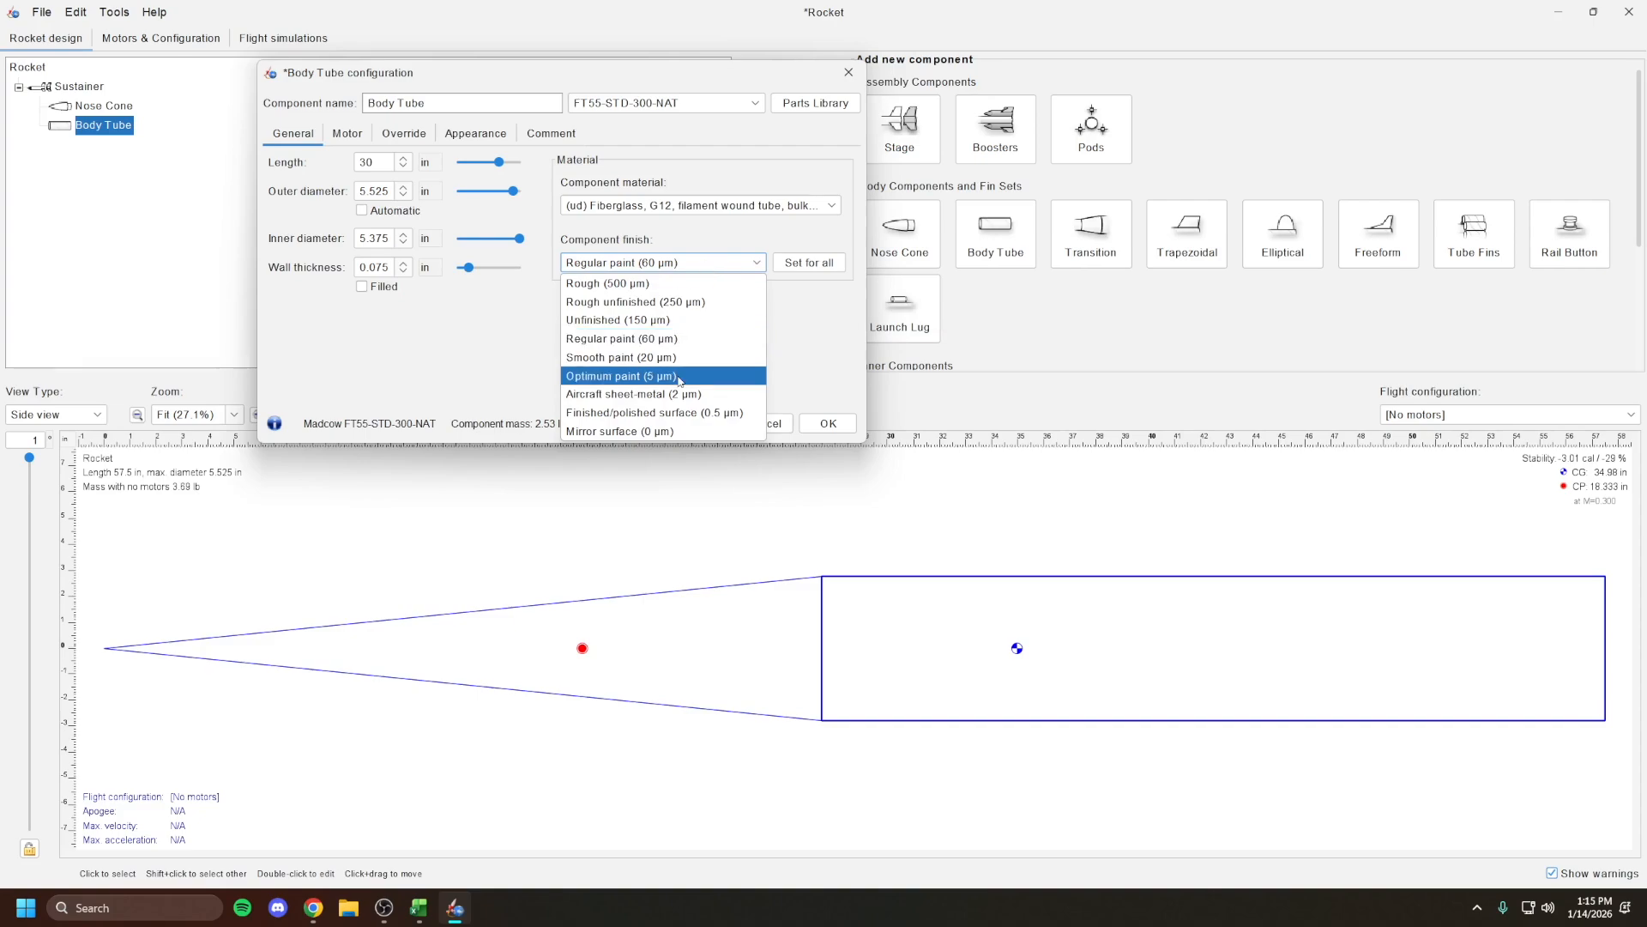
{"action": "left_click", "coordinate": [702, 269]}
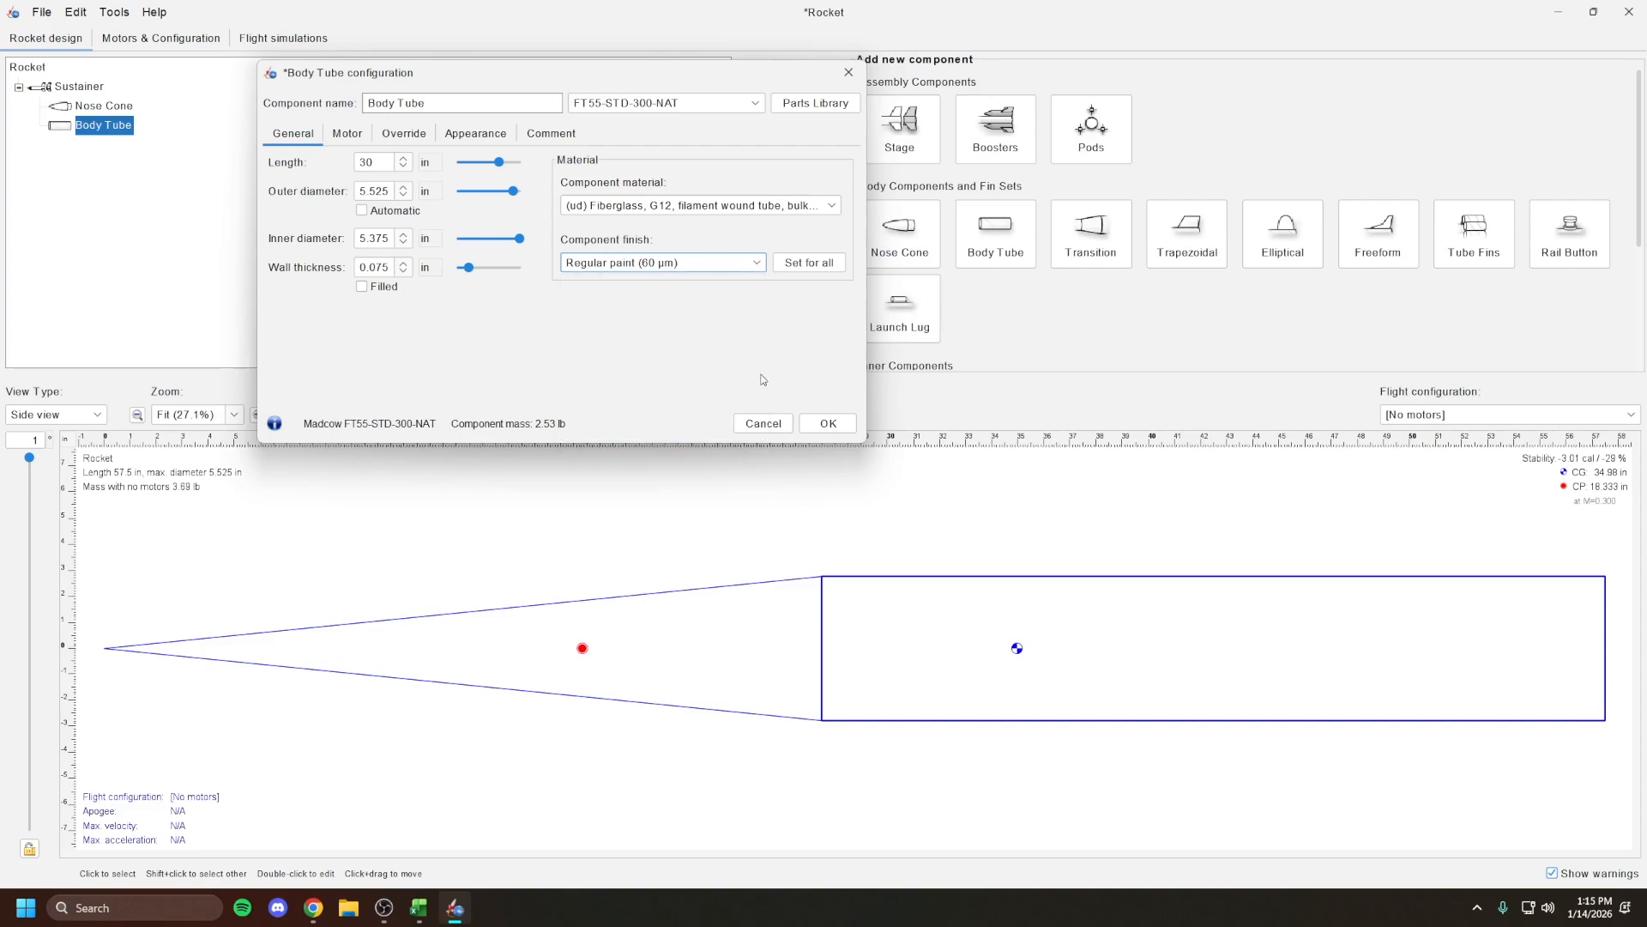
{"action": "left_click", "coordinate": [828, 423]}
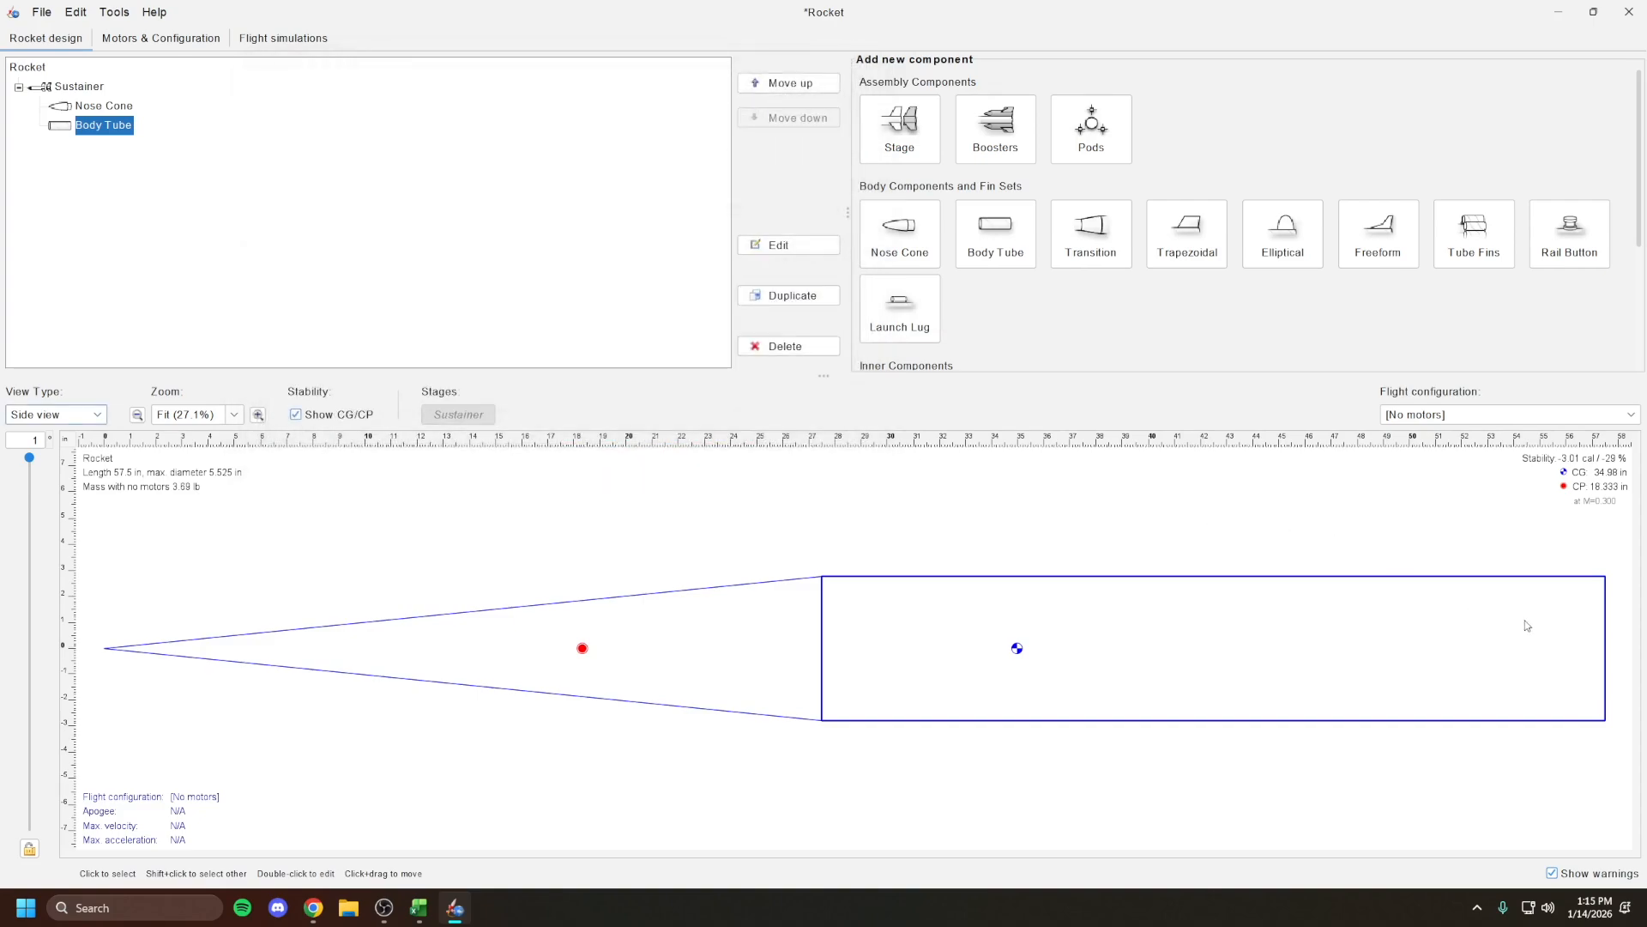
Add a transition without a preset behind the body tube and override its mass to 0 lb
{"action": "left_click", "coordinate": [1090, 233]}
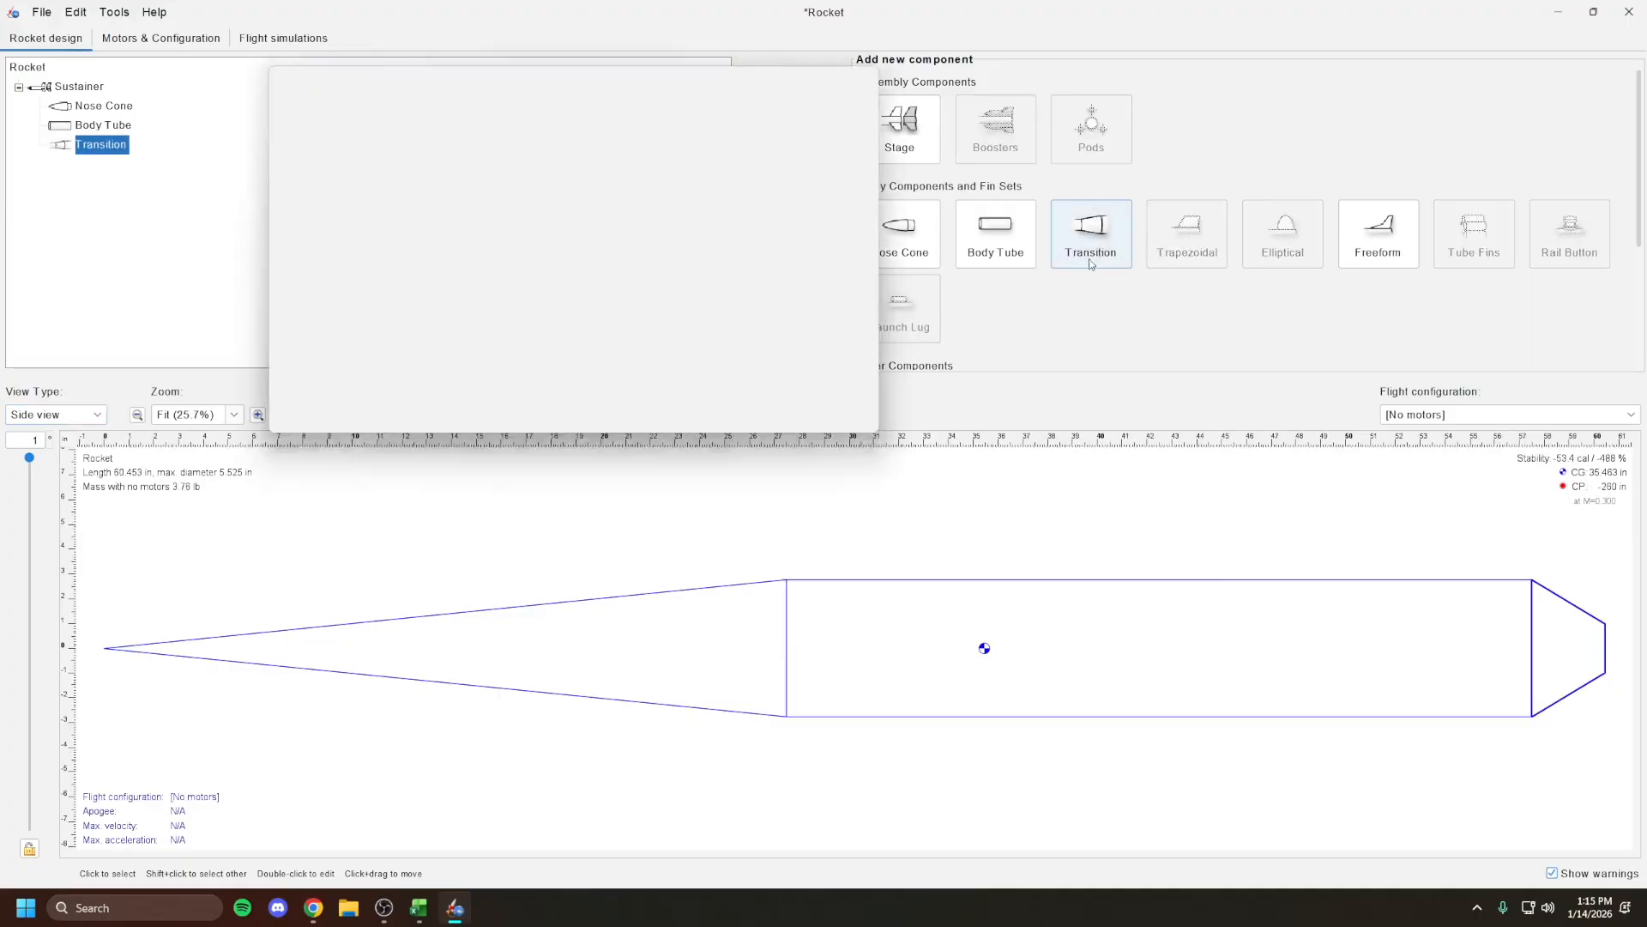
{"action": "left_click", "coordinate": [1171, 660]}
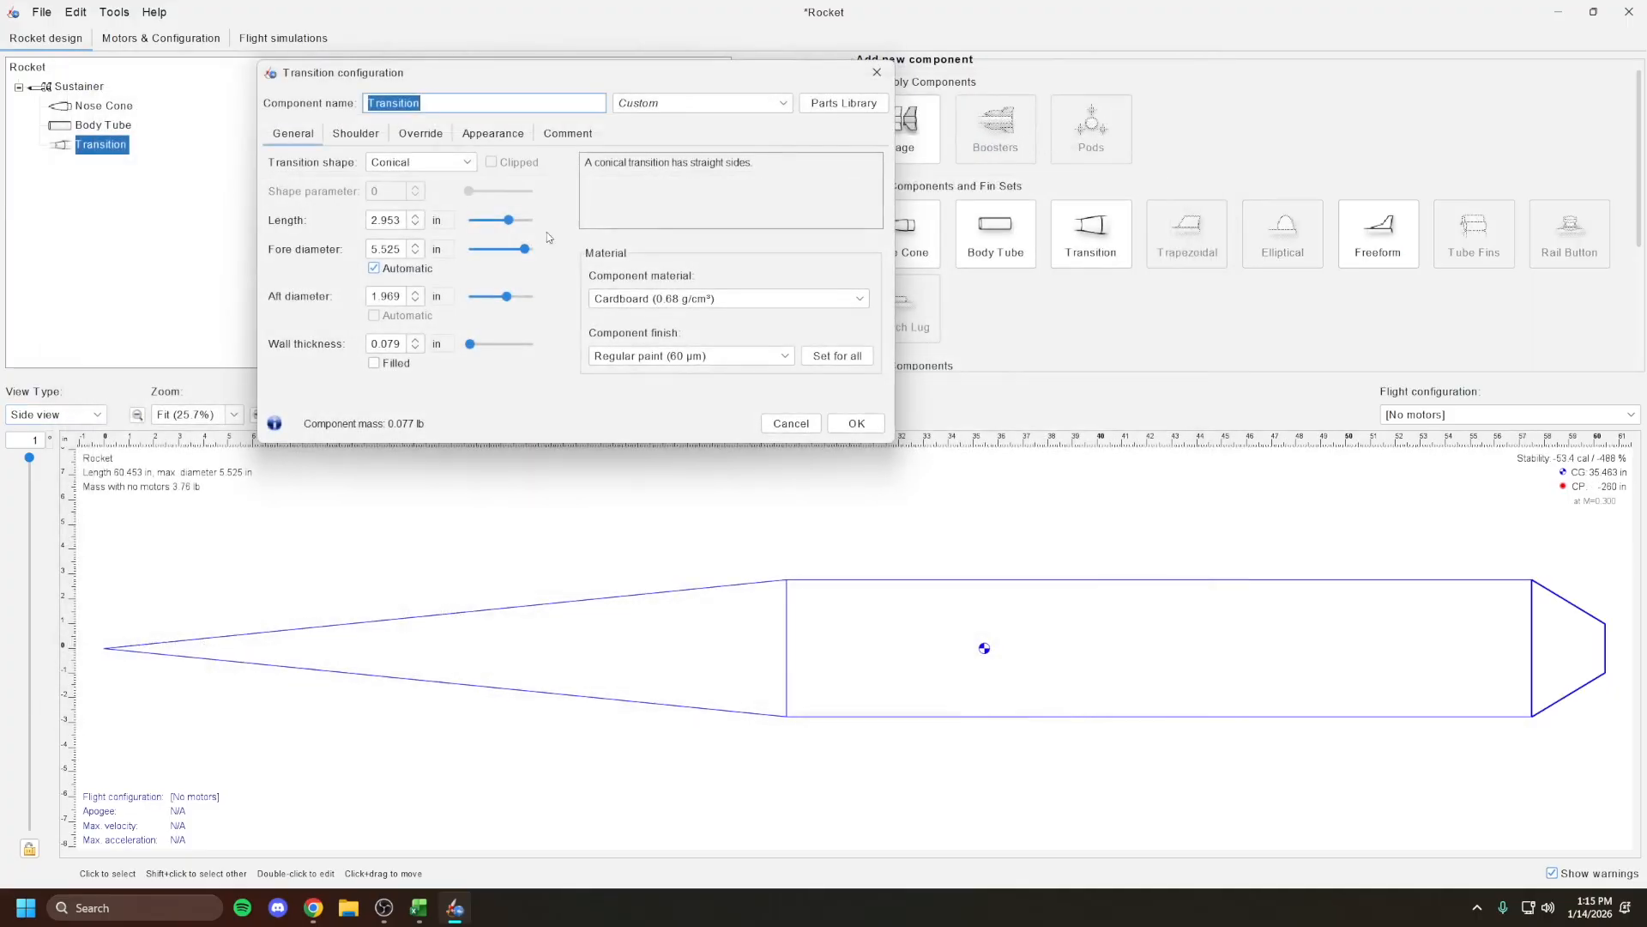
{"action": "left_click", "coordinate": [420, 133]}
{"action": "left_click", "coordinate": [276, 160]}
{"action": "left_click", "coordinate": [495, 177]}
{"action": "type", "text": "0"}
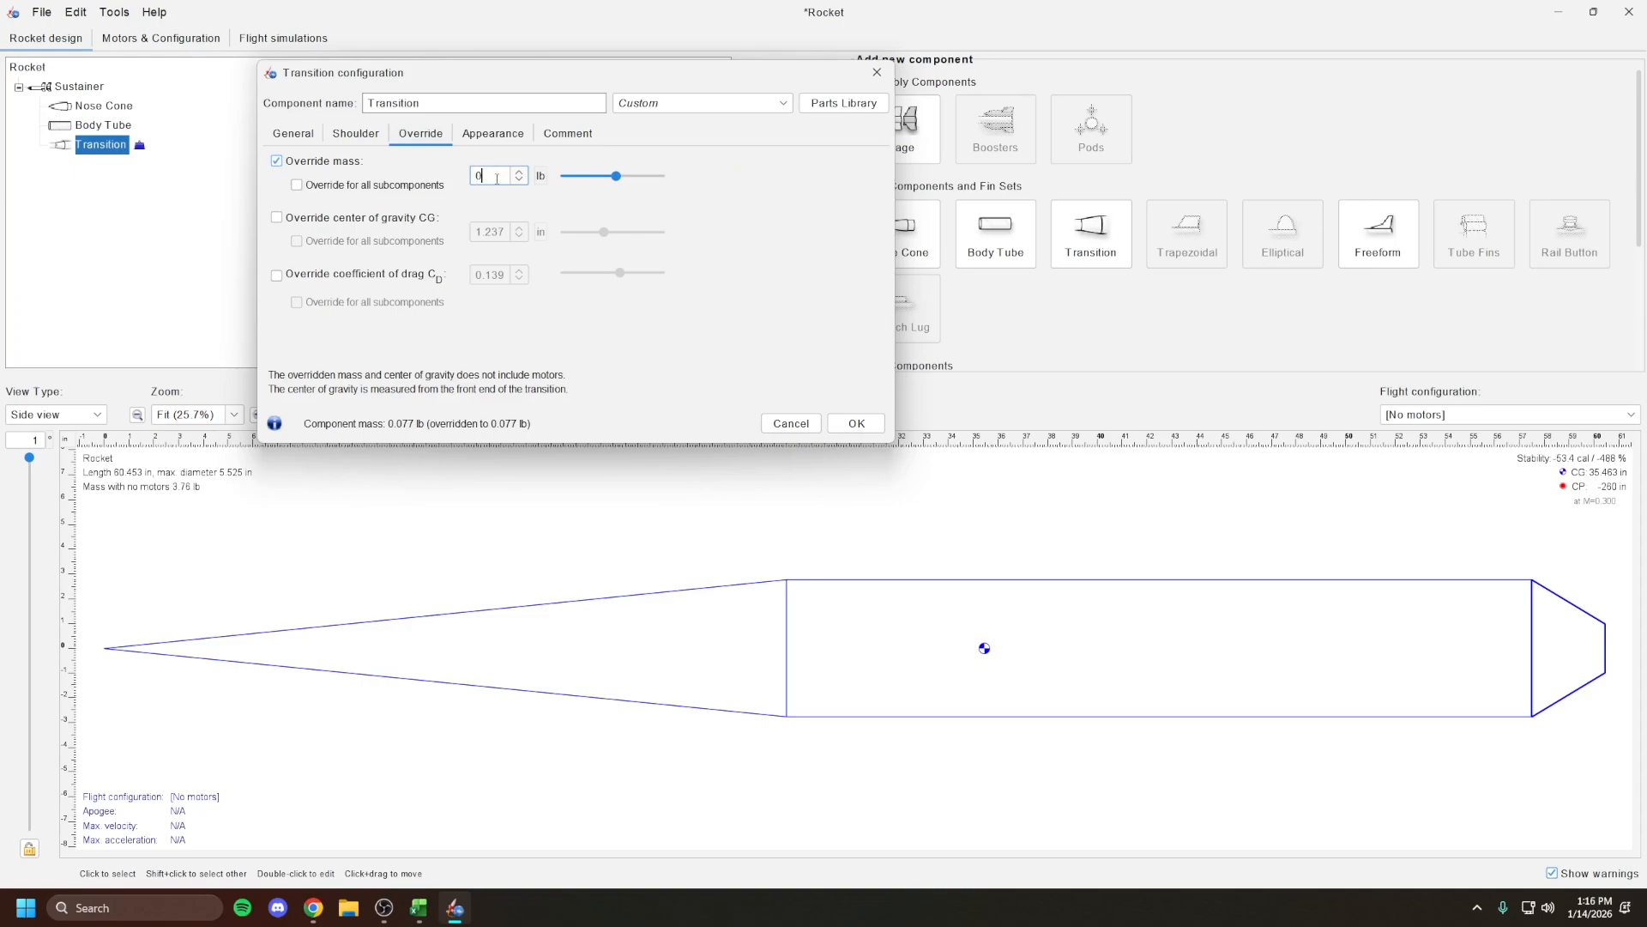
Set the transition's aft diameter to 6 in and its length to 1 in, and accept the configuration
{"action": "left_click", "coordinate": [294, 134]}
{"action": "left_click", "coordinate": [396, 222]}
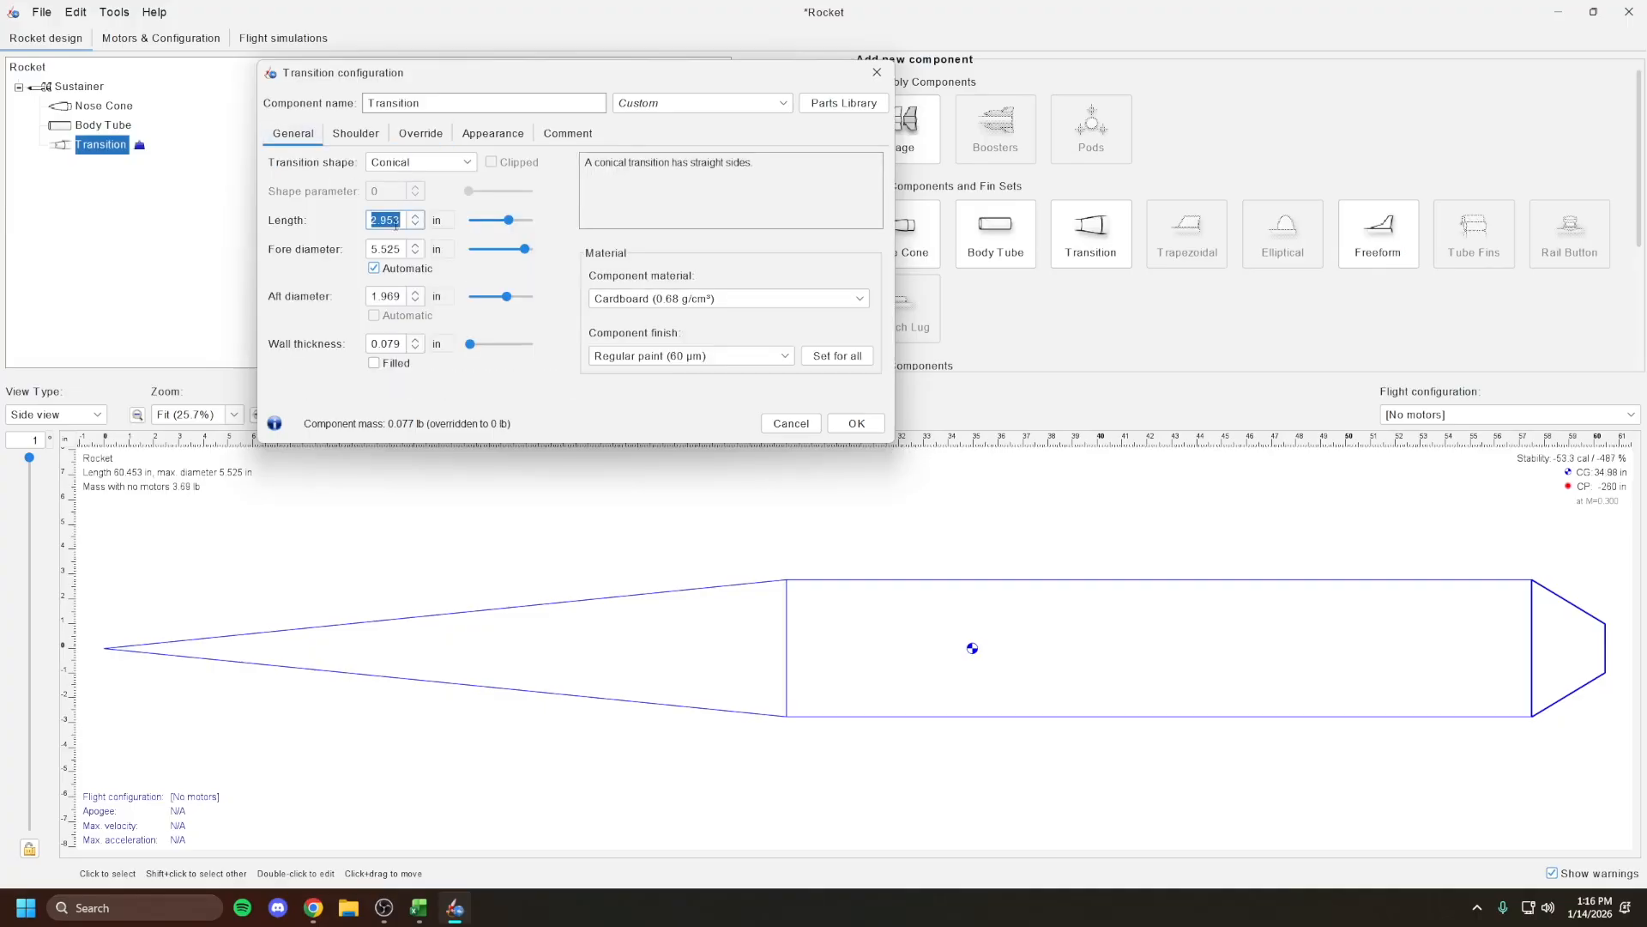
{"action": "key", "text": "Tab"}
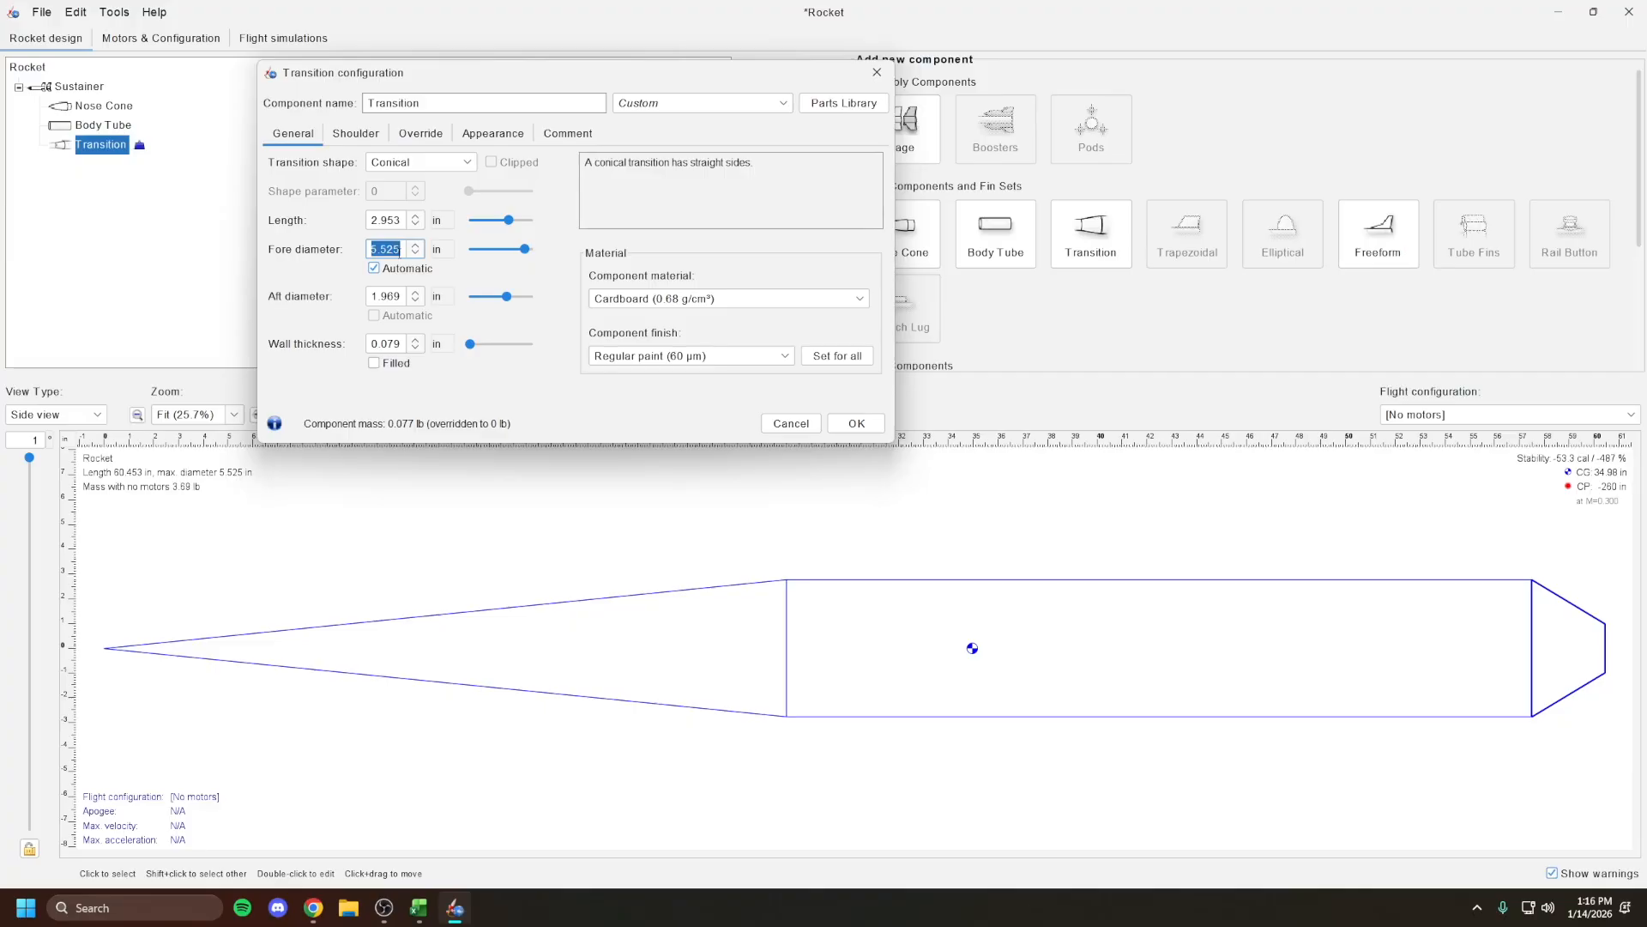
{"action": "left_click", "coordinate": [389, 293]}
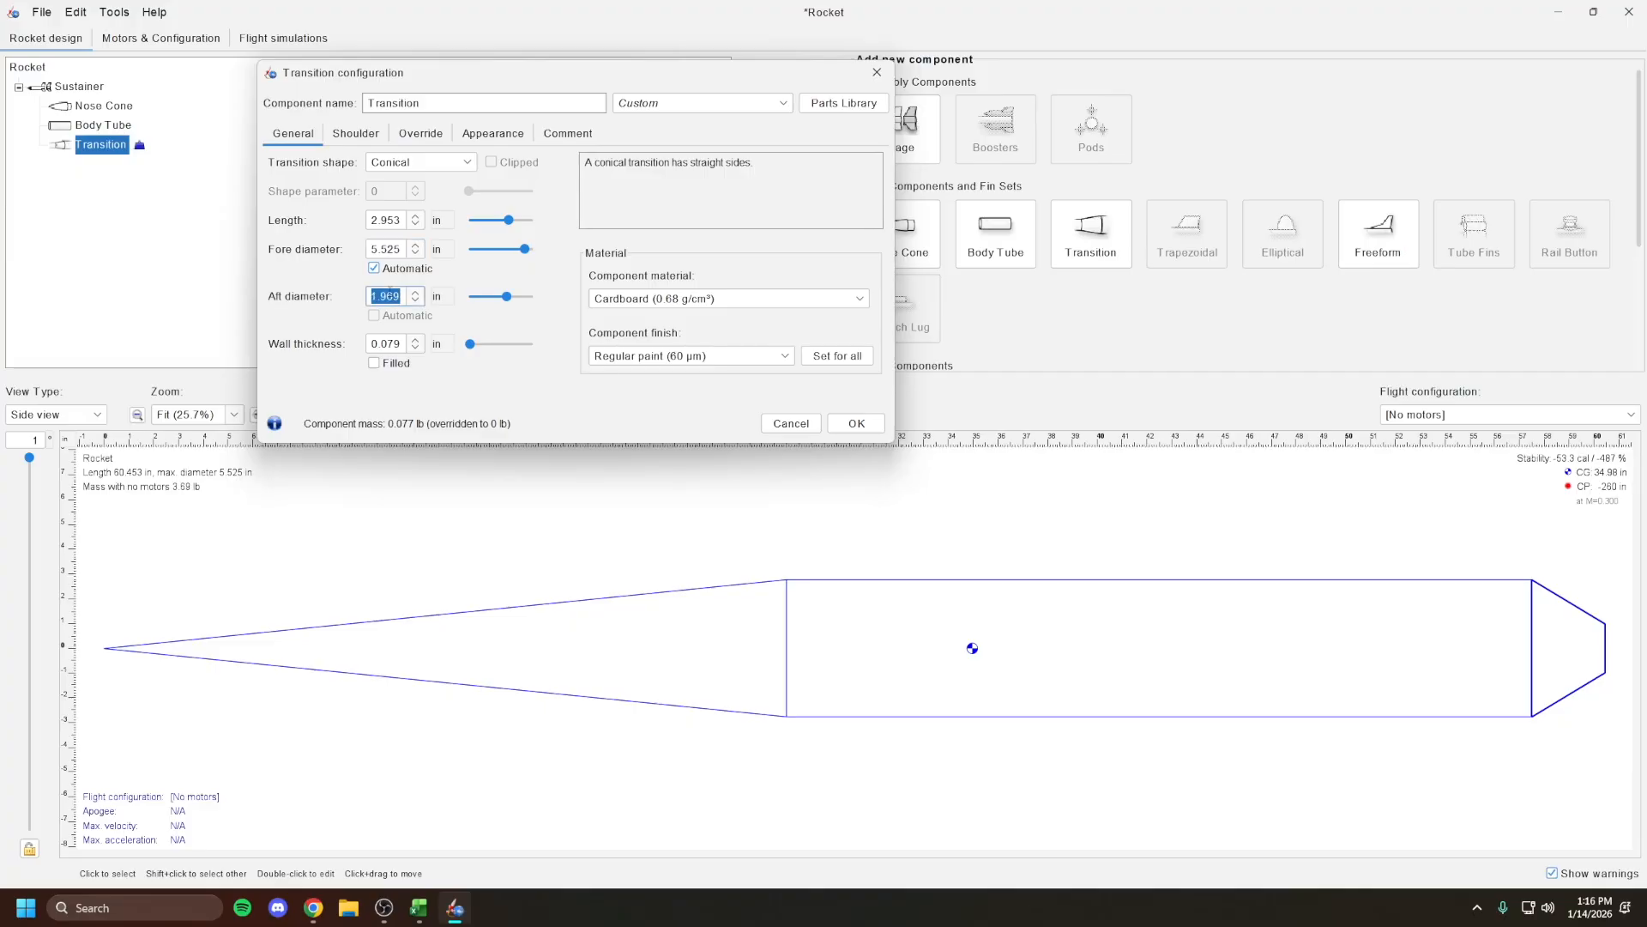
{"action": "type", "text": "6"}
{"action": "key", "text": "Return"}
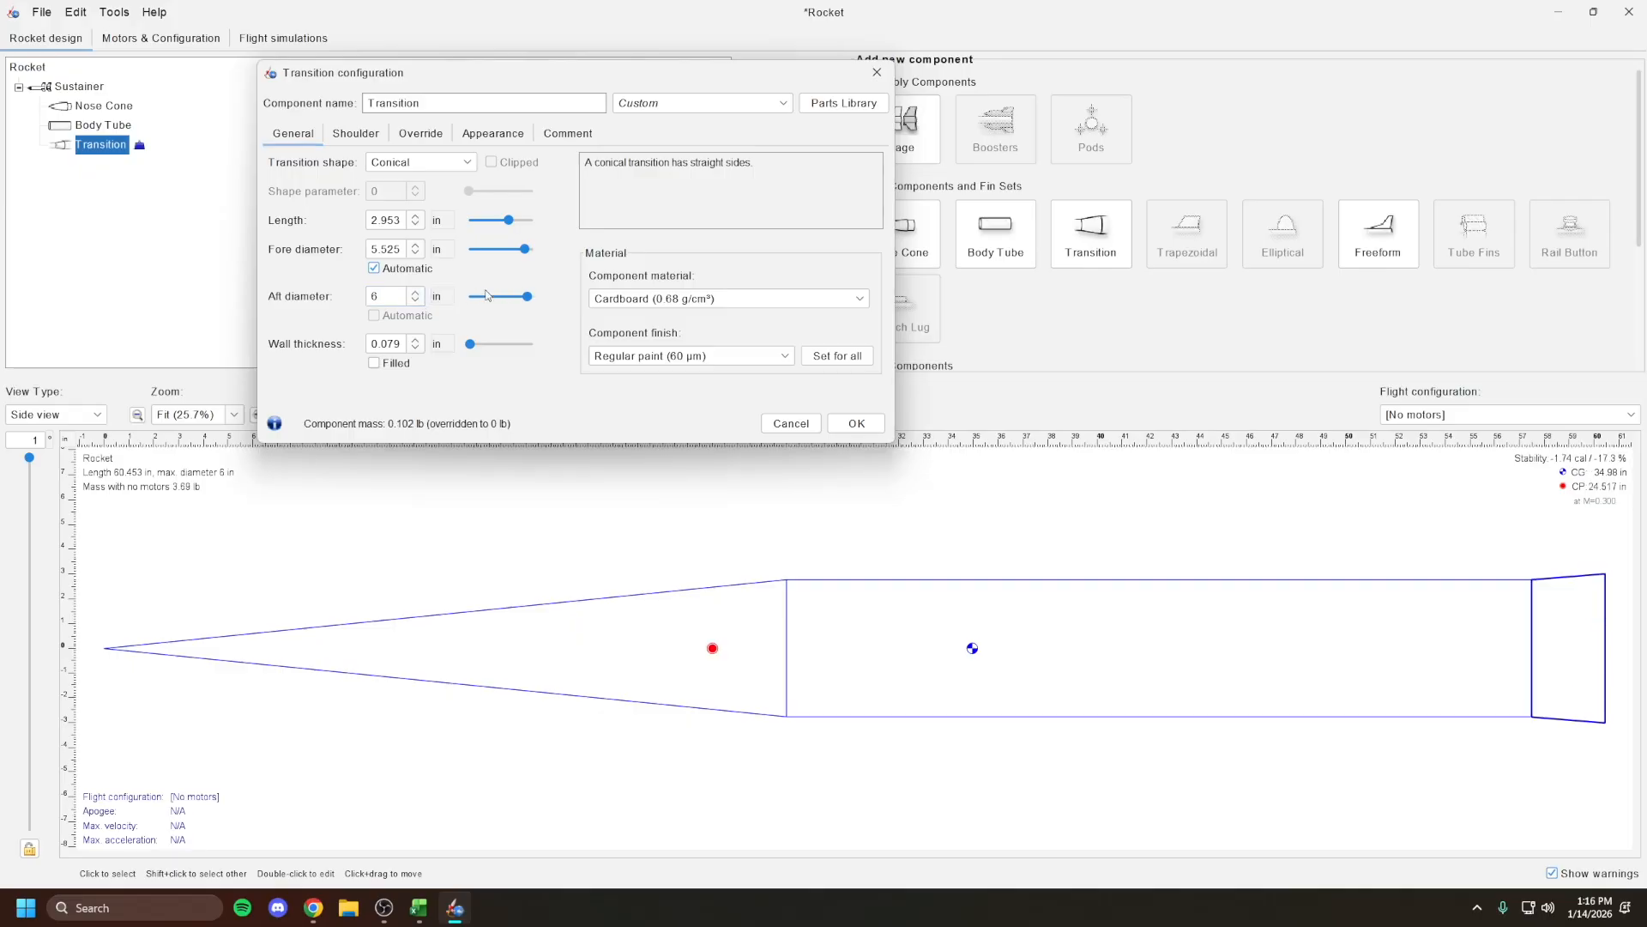
{"action": "left_click", "coordinate": [386, 220]}
{"action": "type", "text": "1"}
{"action": "key", "text": "Return"}
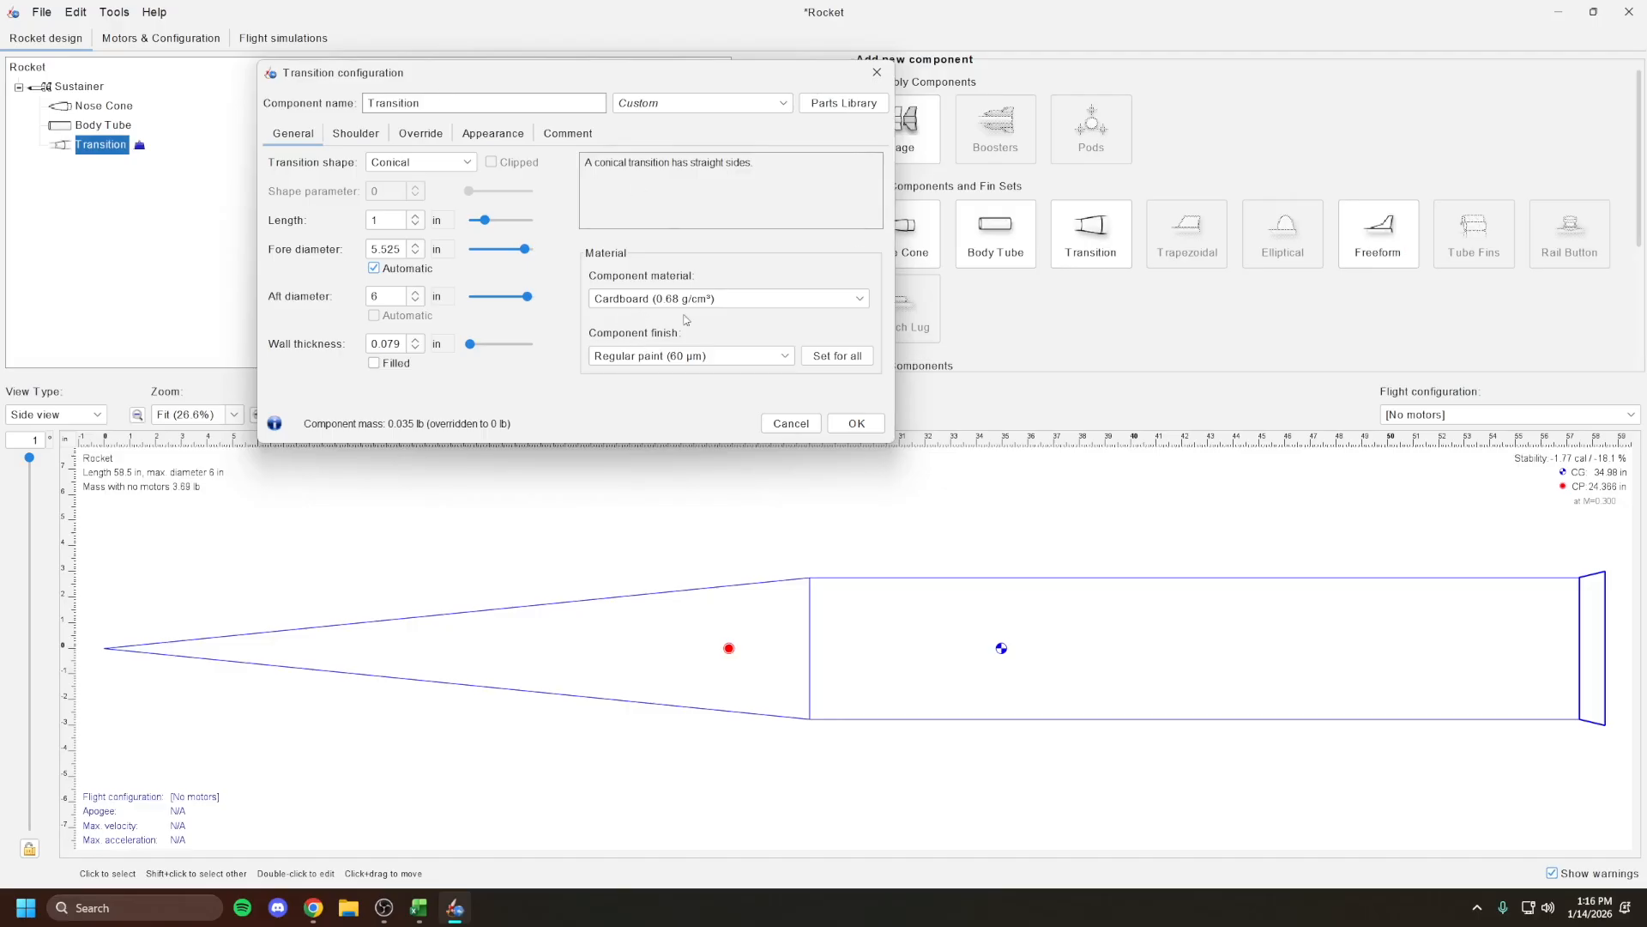
{"action": "left_click", "coordinate": [870, 417]}
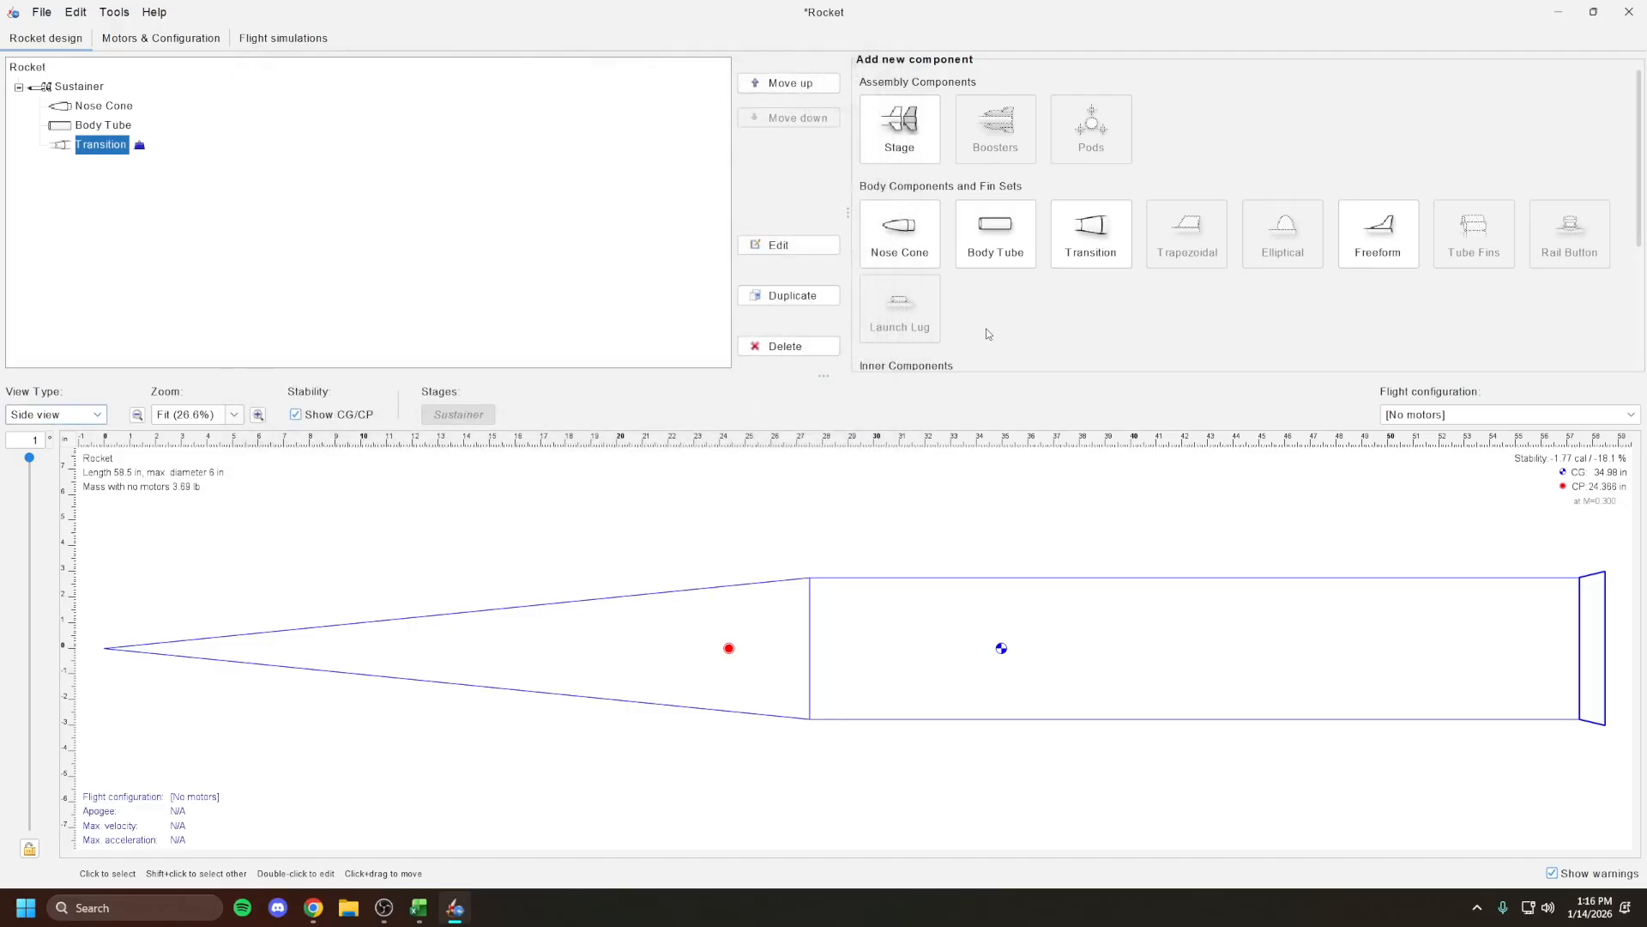
Add a second body tube without a preset behind the transition, with Aluminum (2.7 g/cm³) as material and a length of 138 in
{"action": "left_click", "coordinate": [1014, 254]}
{"action": "left_click", "coordinate": [1149, 659]}
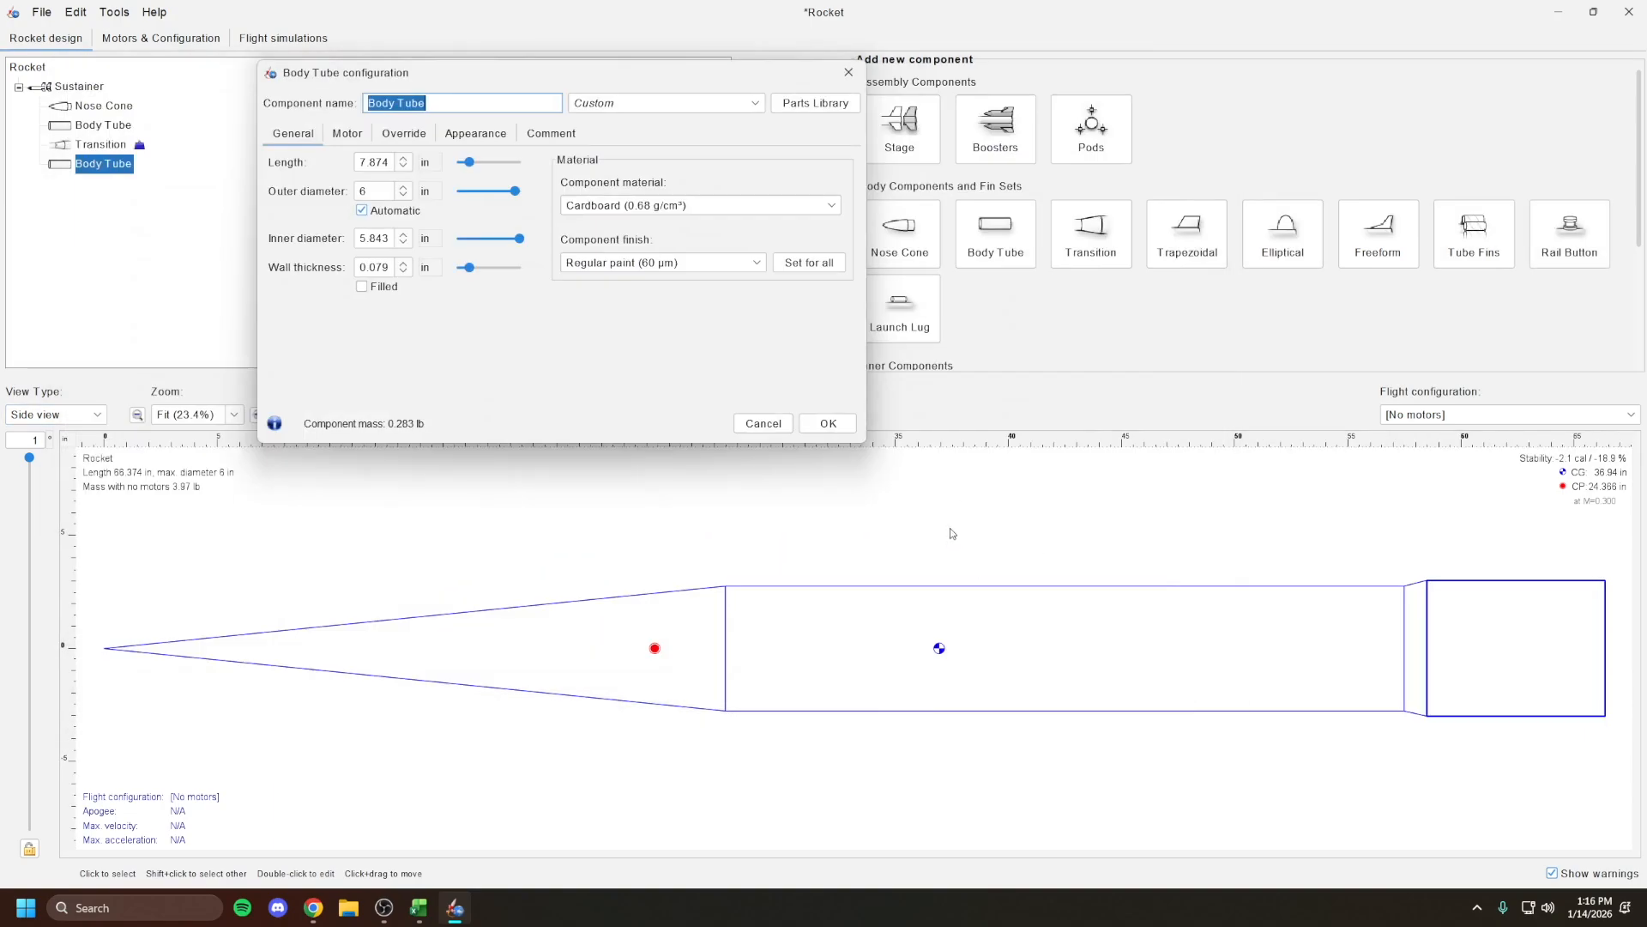
{"action": "left_click", "coordinate": [676, 209]}
{"action": "mouse_move", "coordinate": [627, 260]}
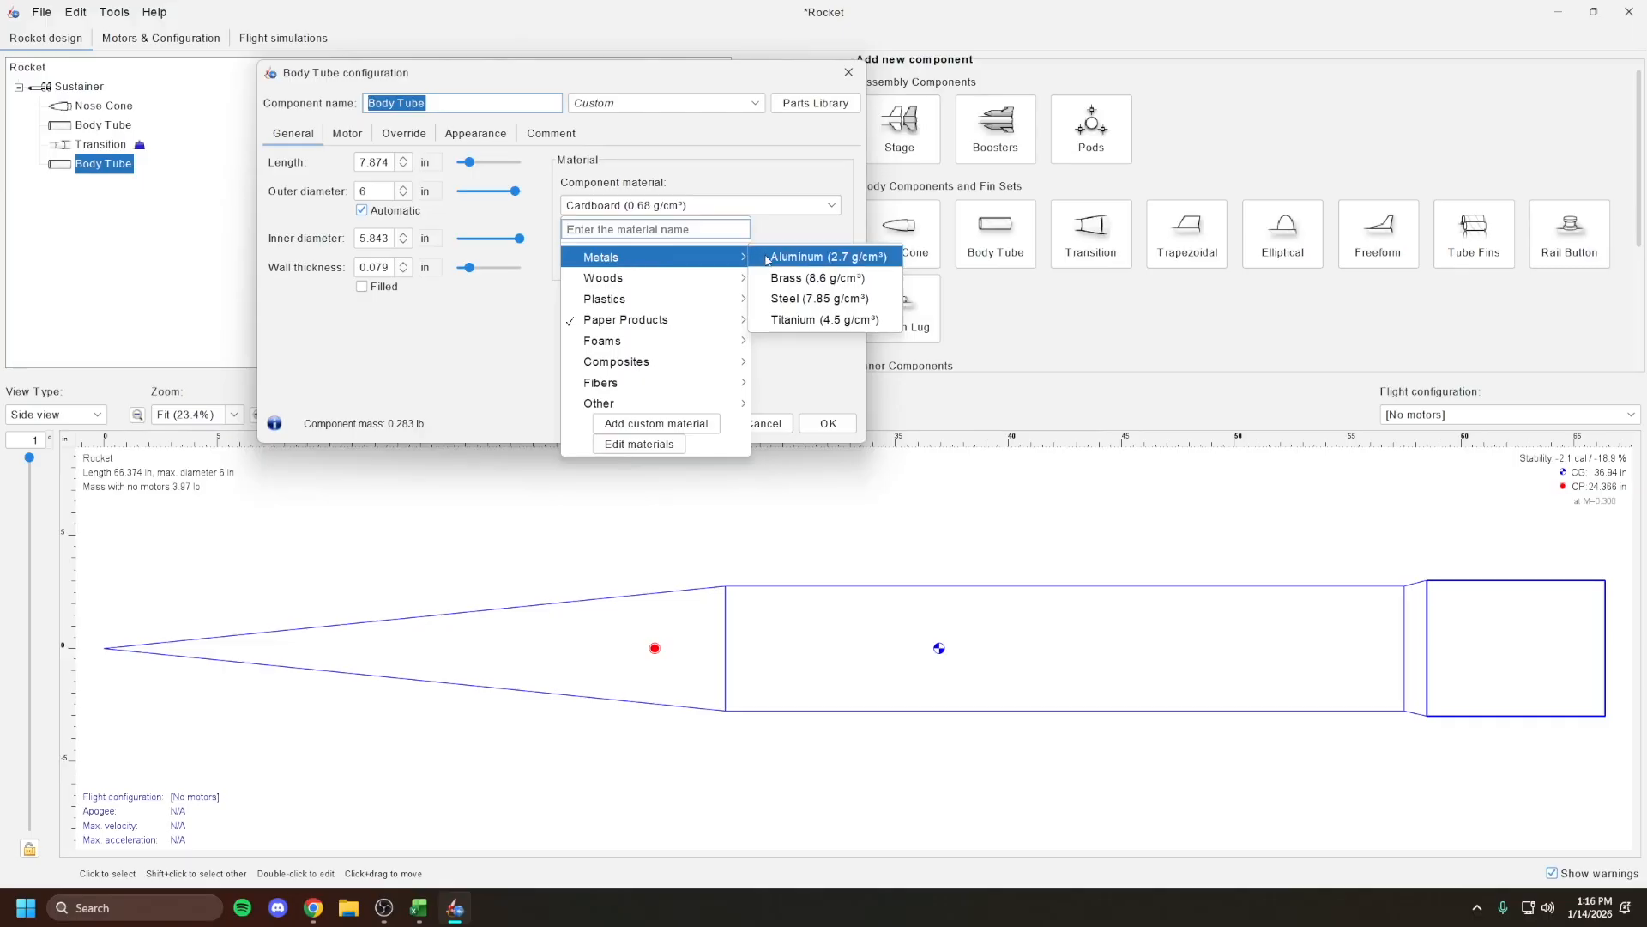
{"action": "left_click", "coordinate": [761, 258]}
{"action": "left_click", "coordinate": [374, 162]}
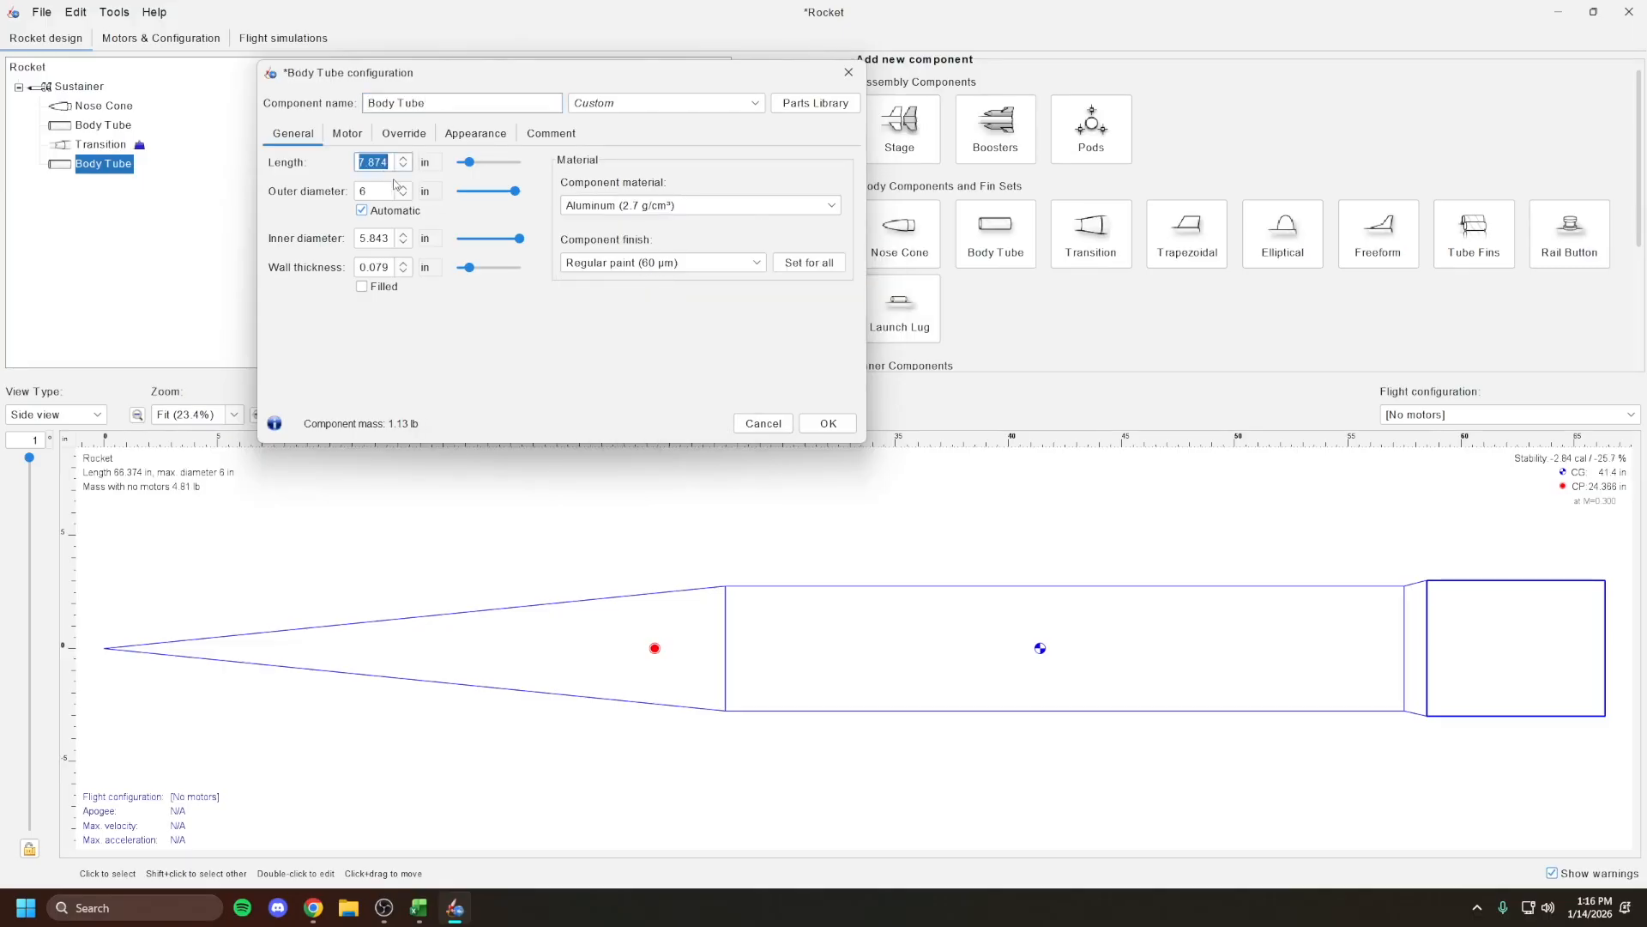
{"action": "type", "text": "138"}
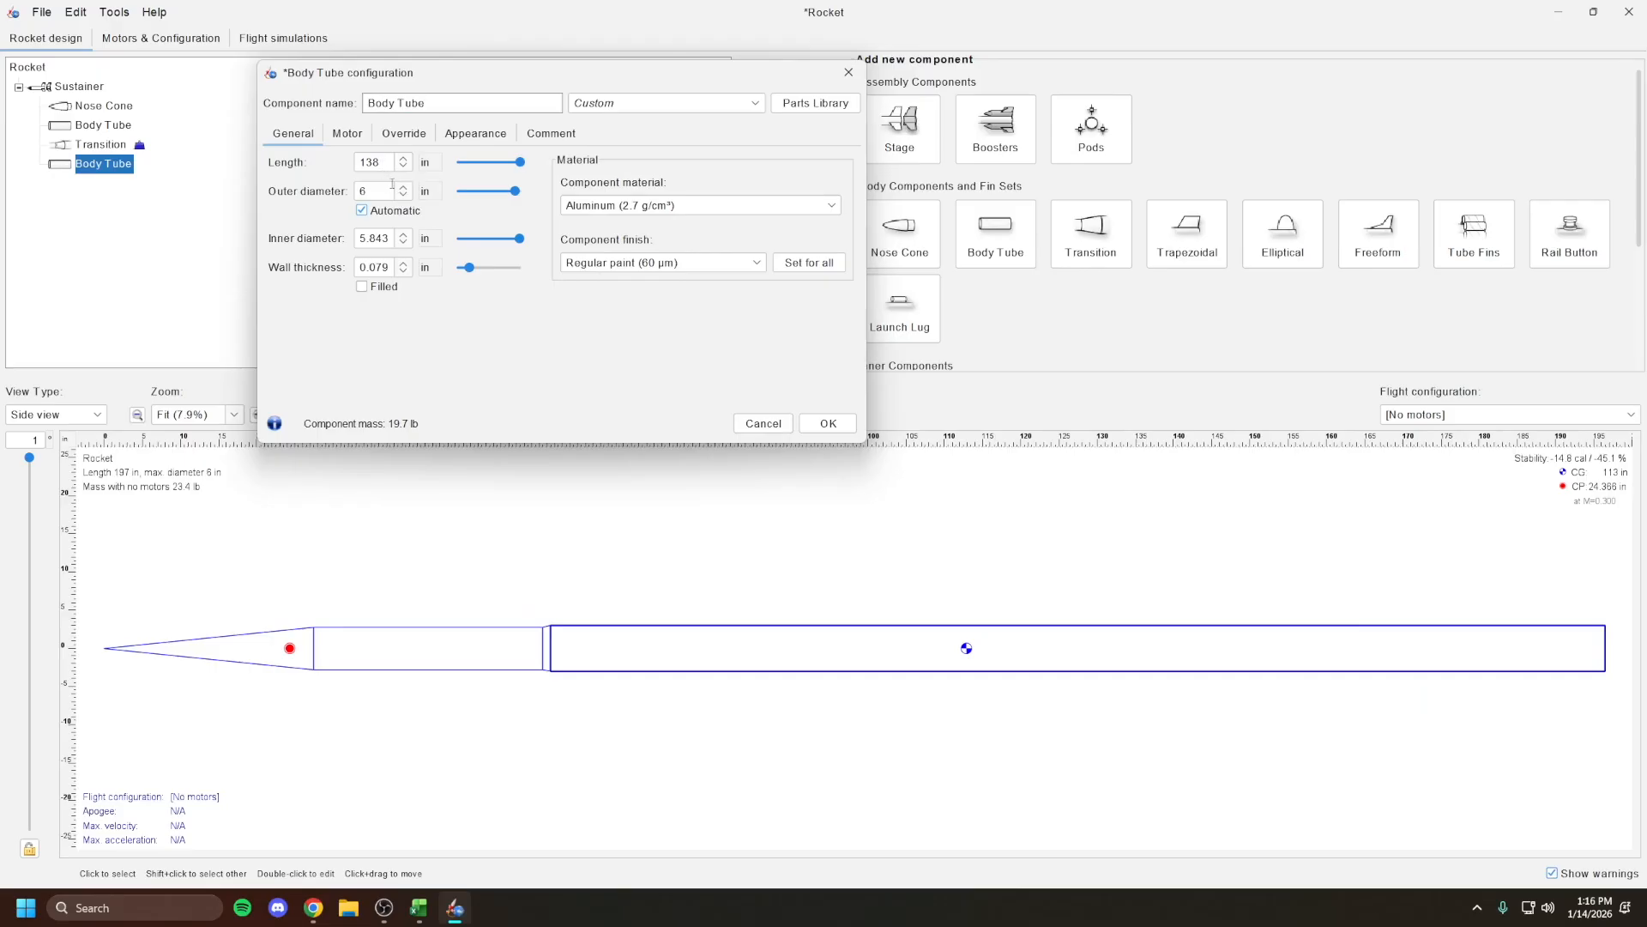
Set the long aluminum body tube's inner diameter to 5.5 in
{"action": "left_click", "coordinate": [383, 241]}
{"action": "type", "text": "3.75"}
{"action": "key", "text": "Return"}
{"action": "left_click", "coordinate": [388, 246]}
{"action": "type", "text": "5.5"}
{"action": "key", "text": "Return"}
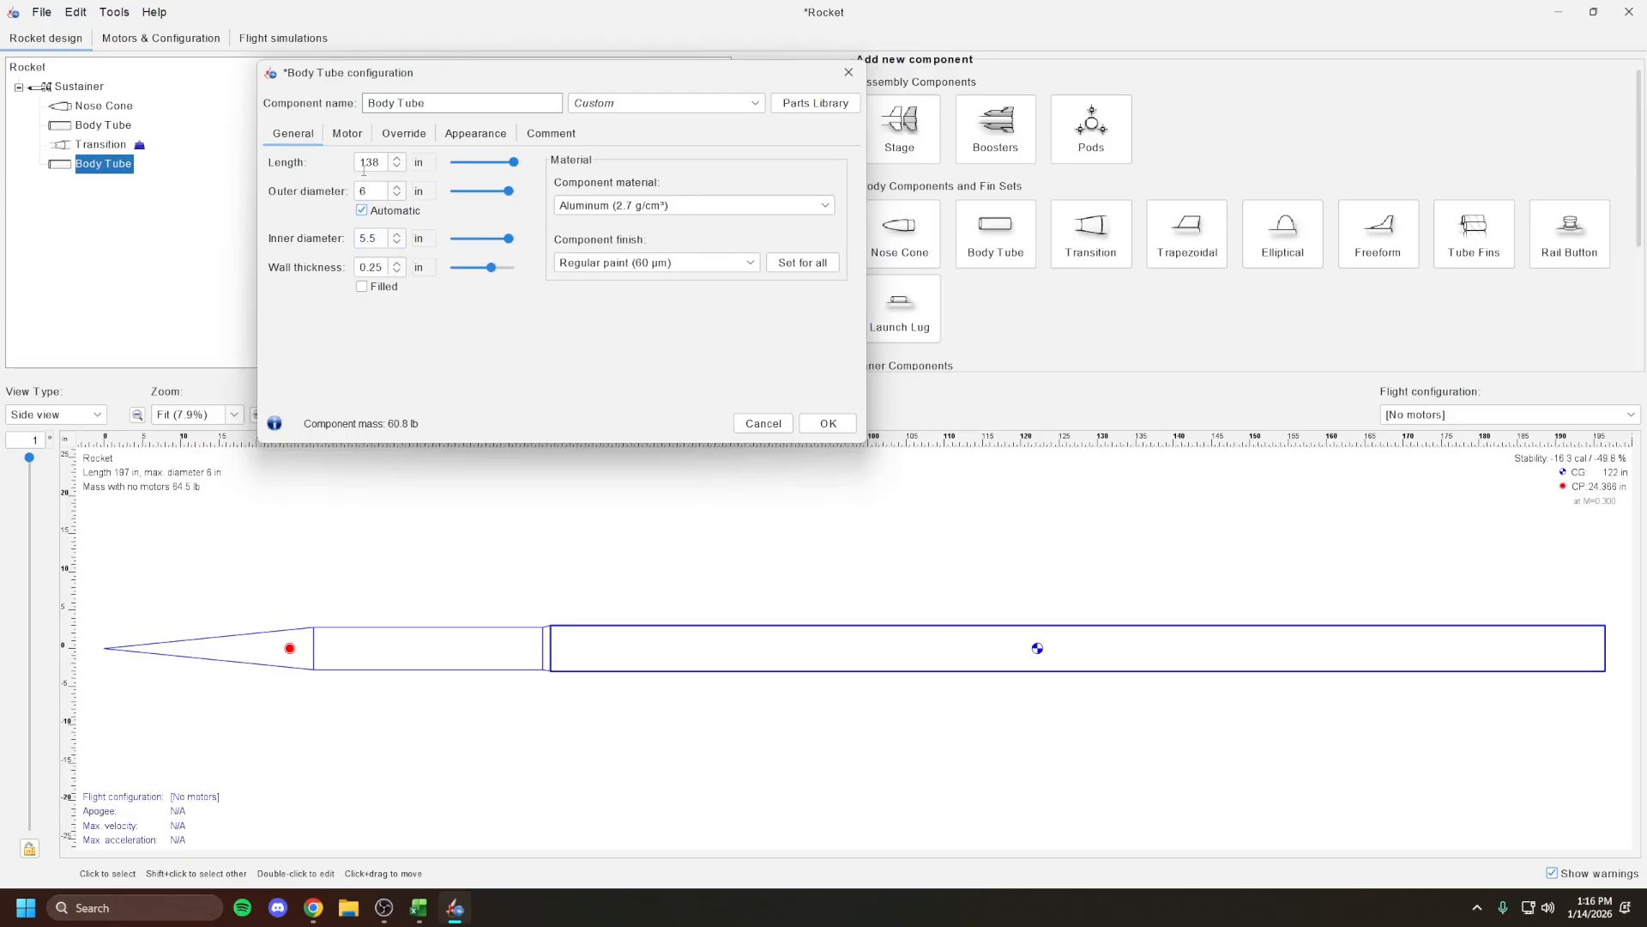
Make the long aluminum body tube a motor mount and accept its configuration
{"action": "left_click", "coordinate": [348, 133]}
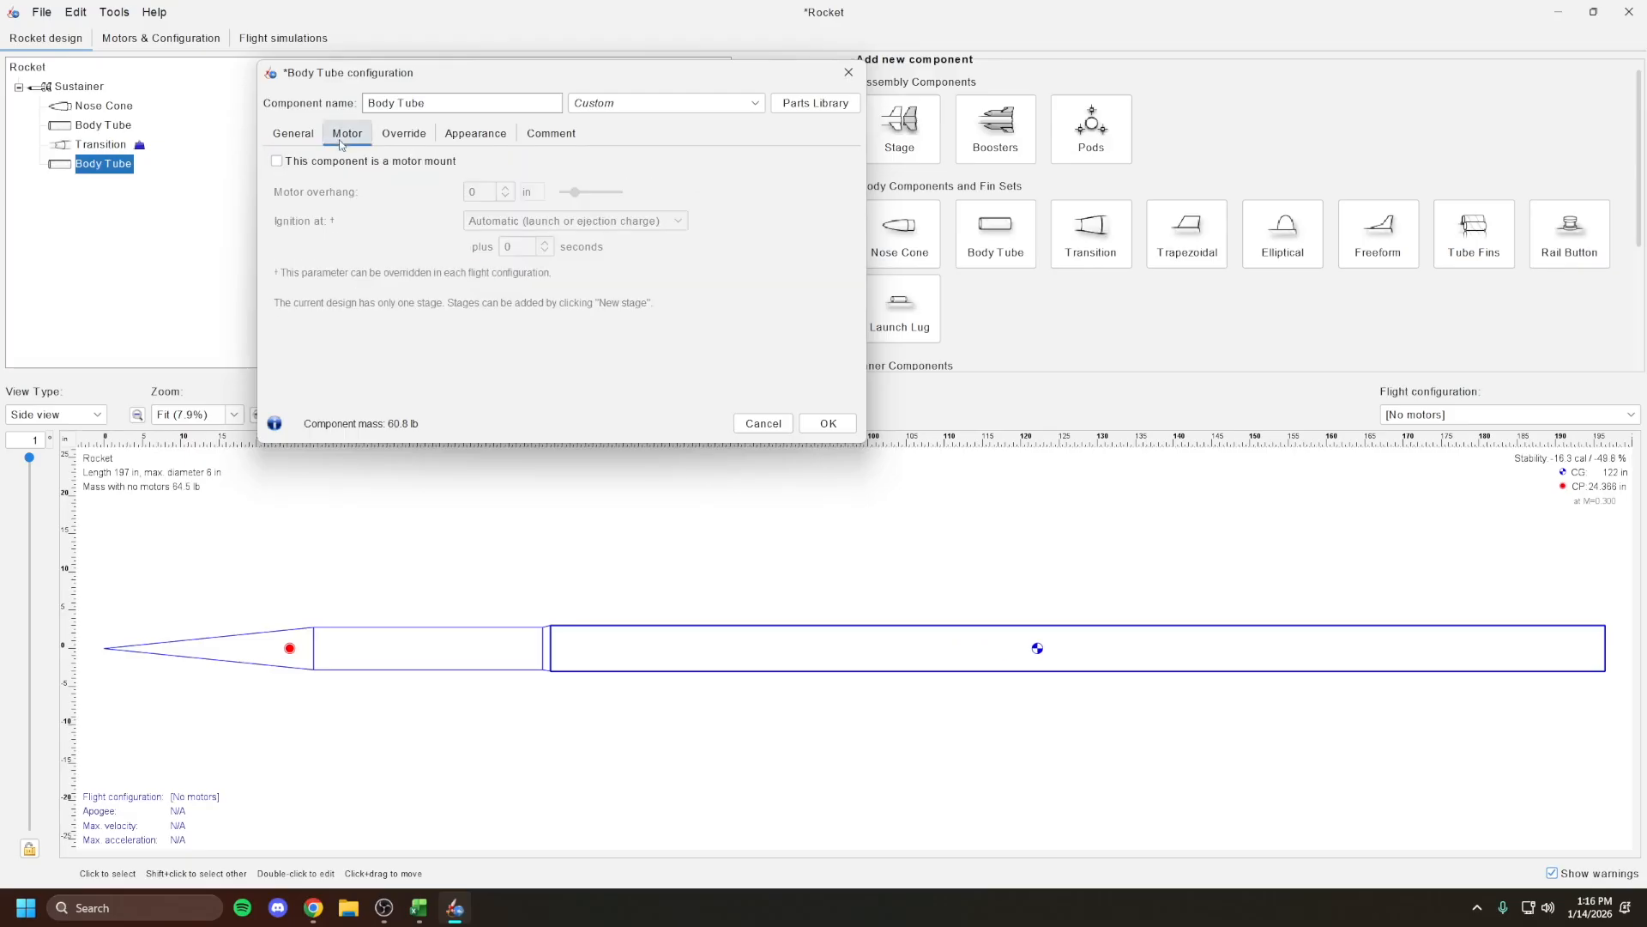
{"action": "left_click", "coordinate": [277, 161]}
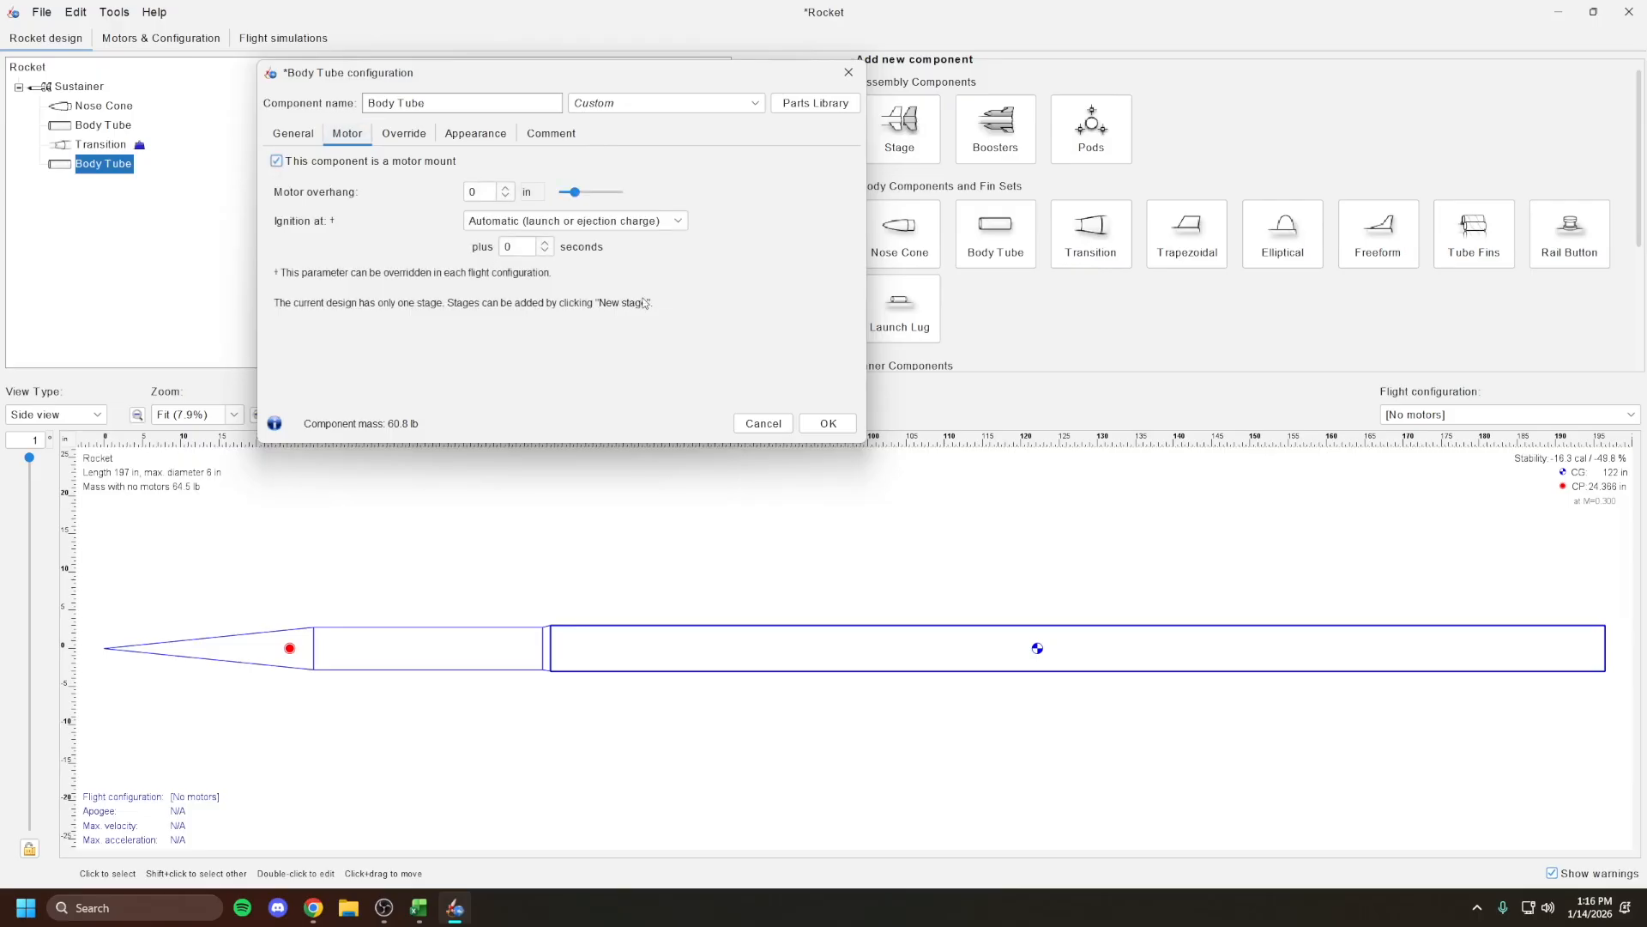
{"action": "left_click", "coordinate": [837, 422]}
{"action": "left_click", "coordinate": [1620, 659]}
{"action": "left_click", "coordinate": [1597, 656]}
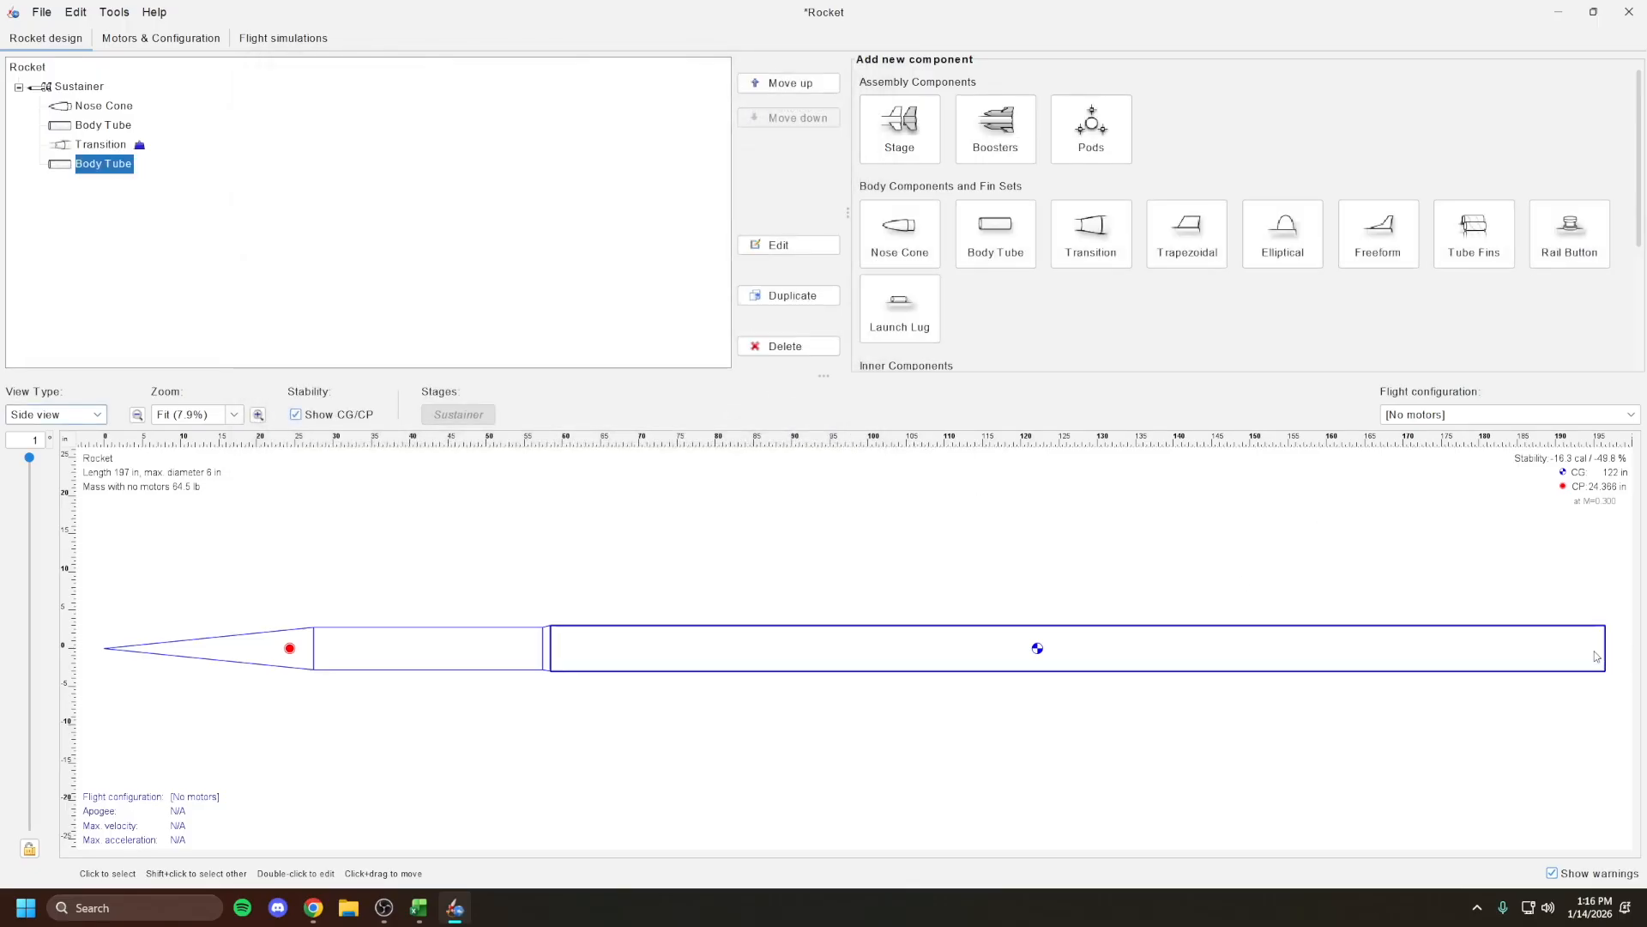
Add a third body tube without a preset behind the aluminum tube, with Carbon fiber (1.78 g/cm³) as material
{"action": "left_click", "coordinate": [968, 237]}
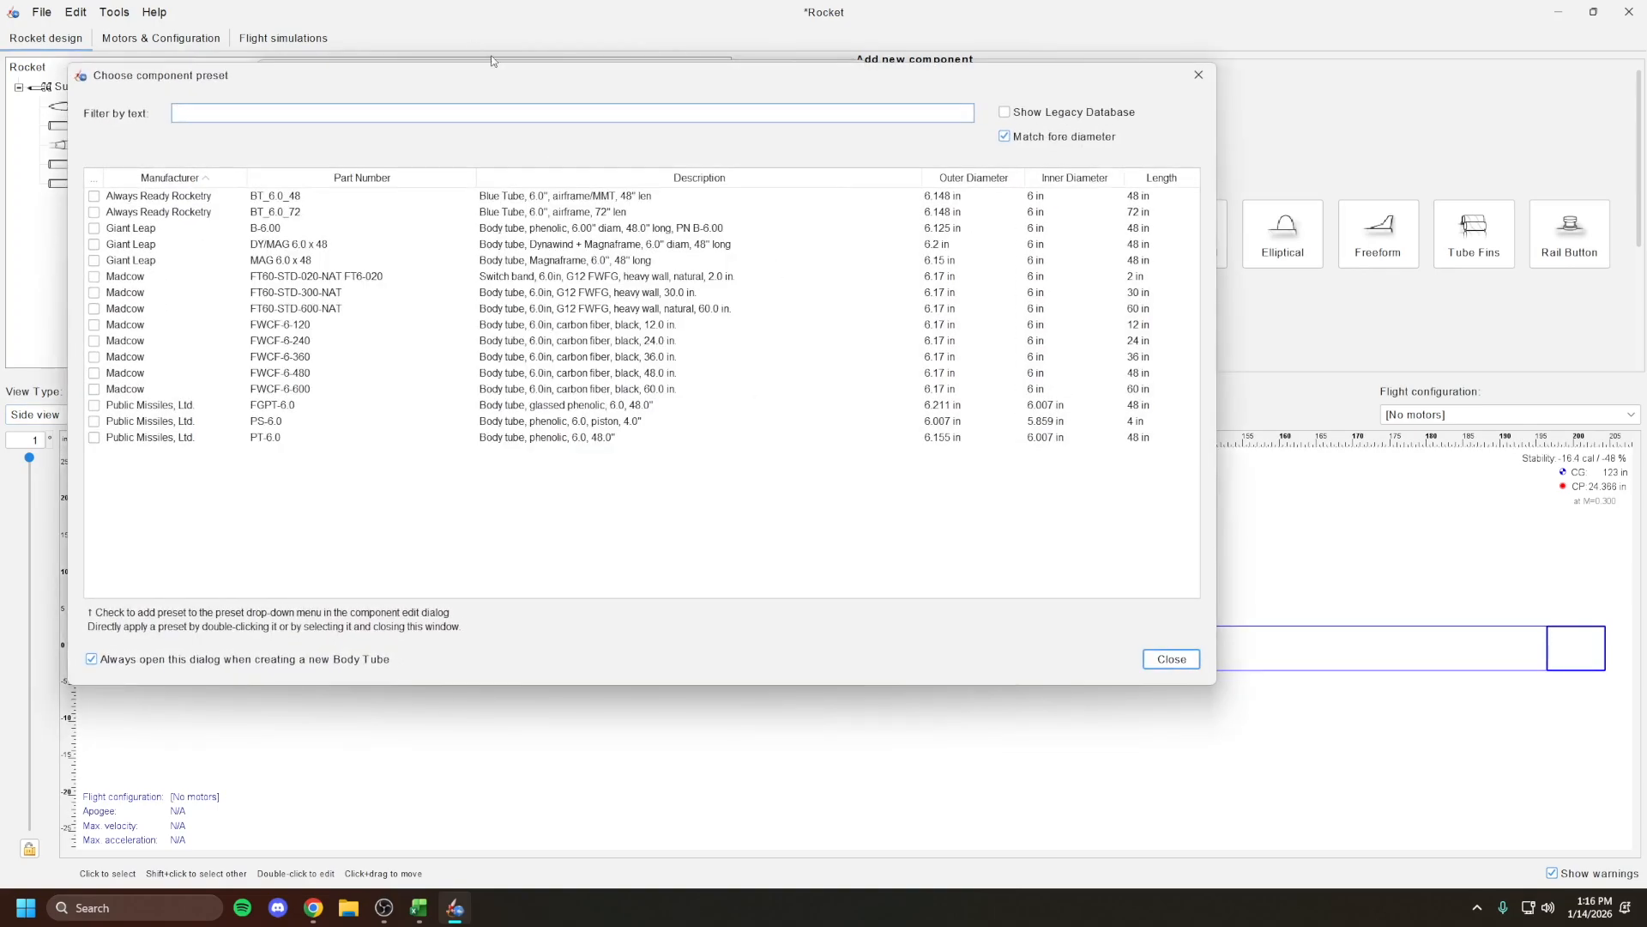
{"action": "left_click", "coordinate": [1171, 658]}
{"action": "left_click", "coordinate": [617, 209]}
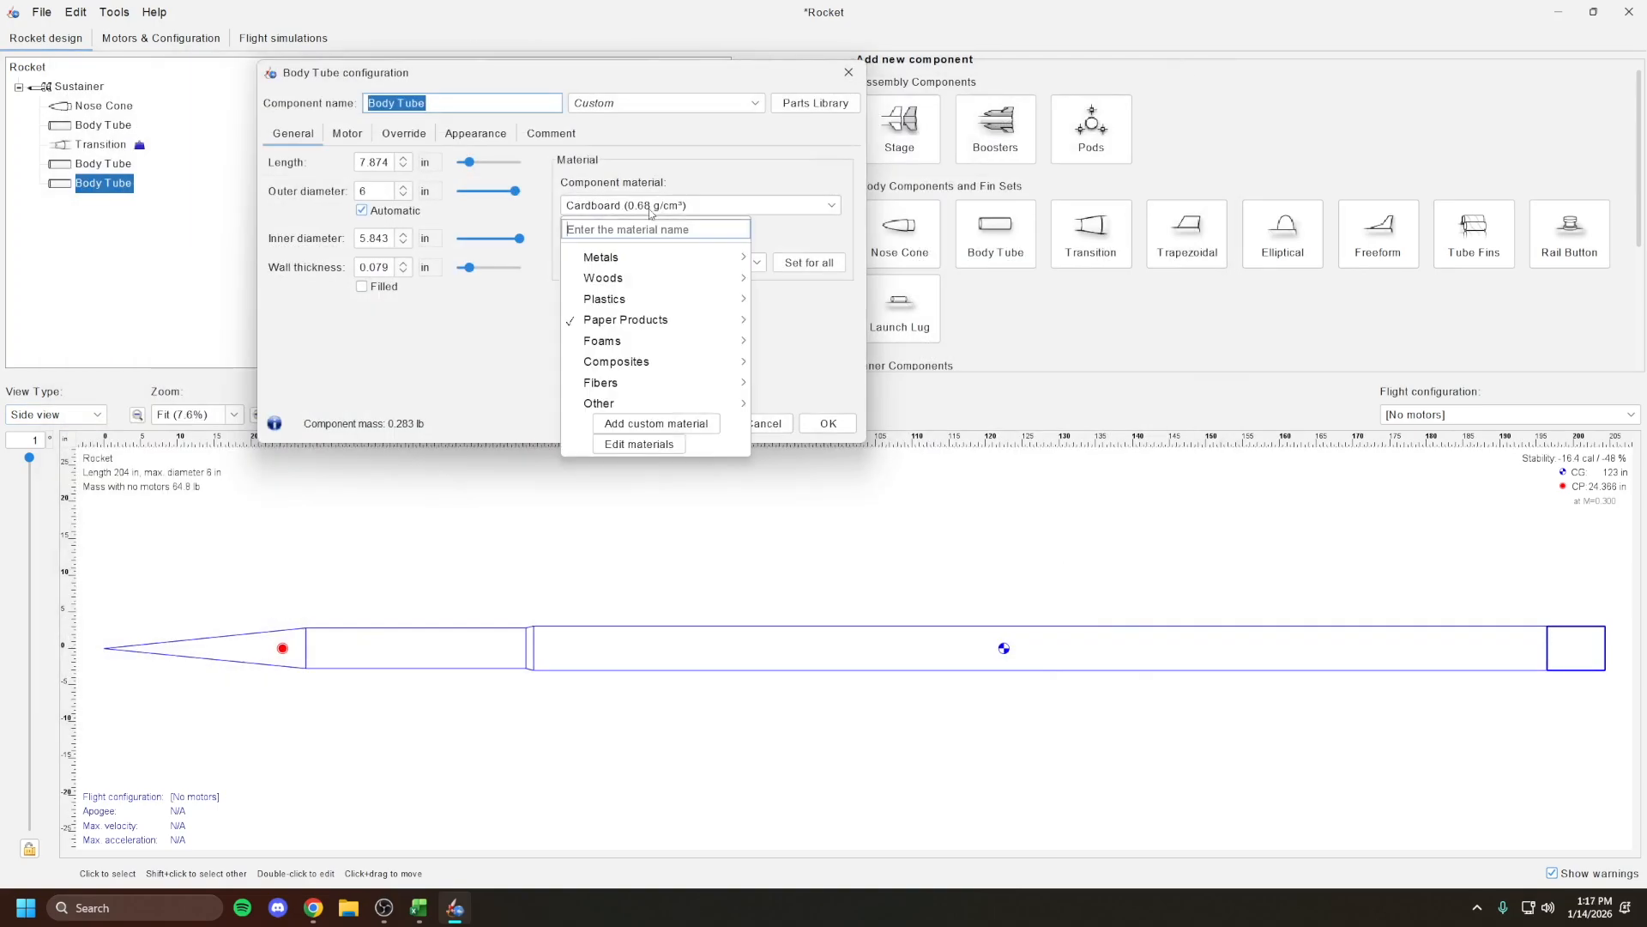
{"action": "mouse_move", "coordinate": [735, 364]}
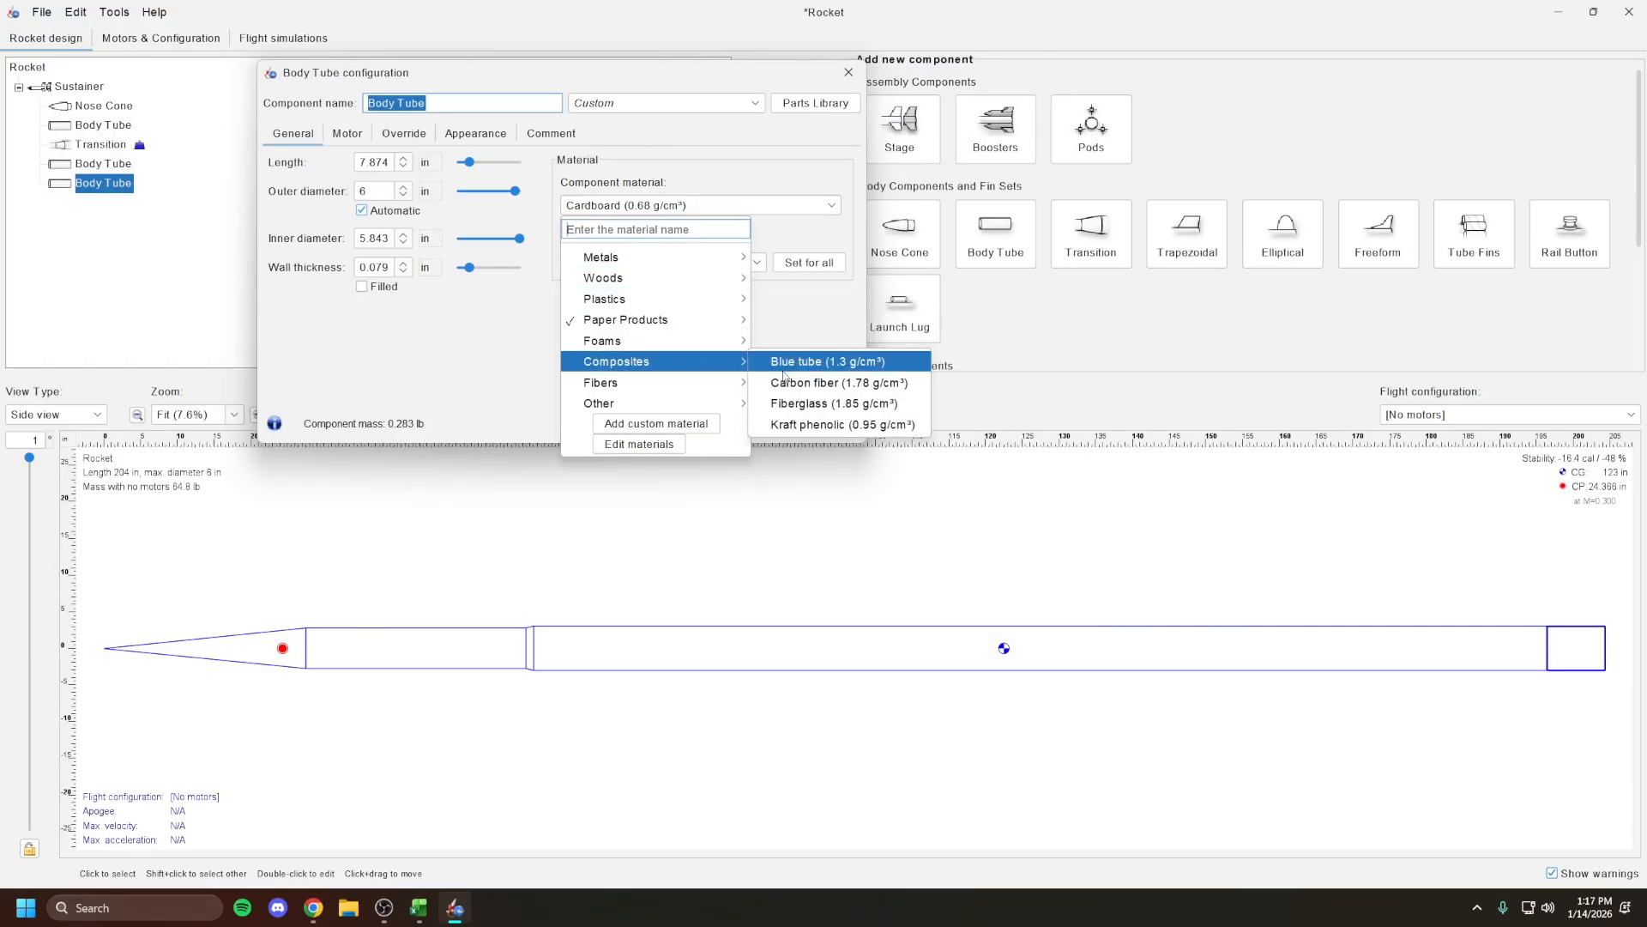
{"action": "left_click", "coordinate": [839, 383]}
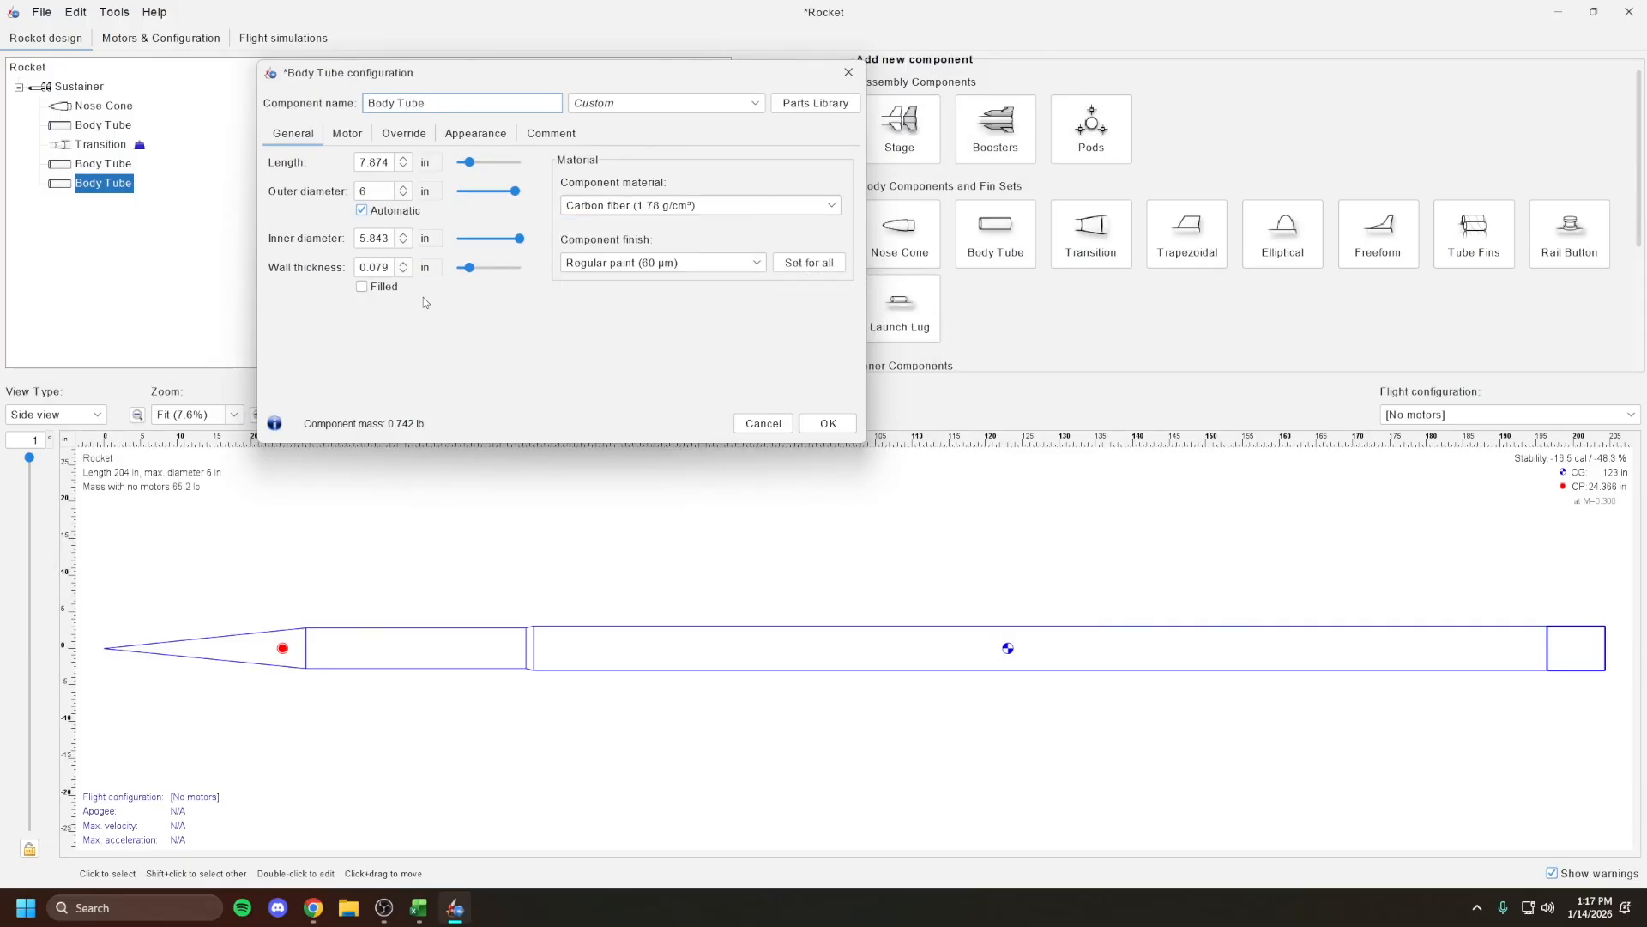
Set the carbon fiber body tube's length to 16 in and accept the configuration
{"action": "left_click", "coordinate": [376, 190]}
{"action": "left_click", "coordinate": [386, 240]}
{"action": "scroll", "coordinate": [381, 162], "scroll_direction": "up", "scroll_amount": 5}
{"action": "left_click", "coordinate": [381, 162]}
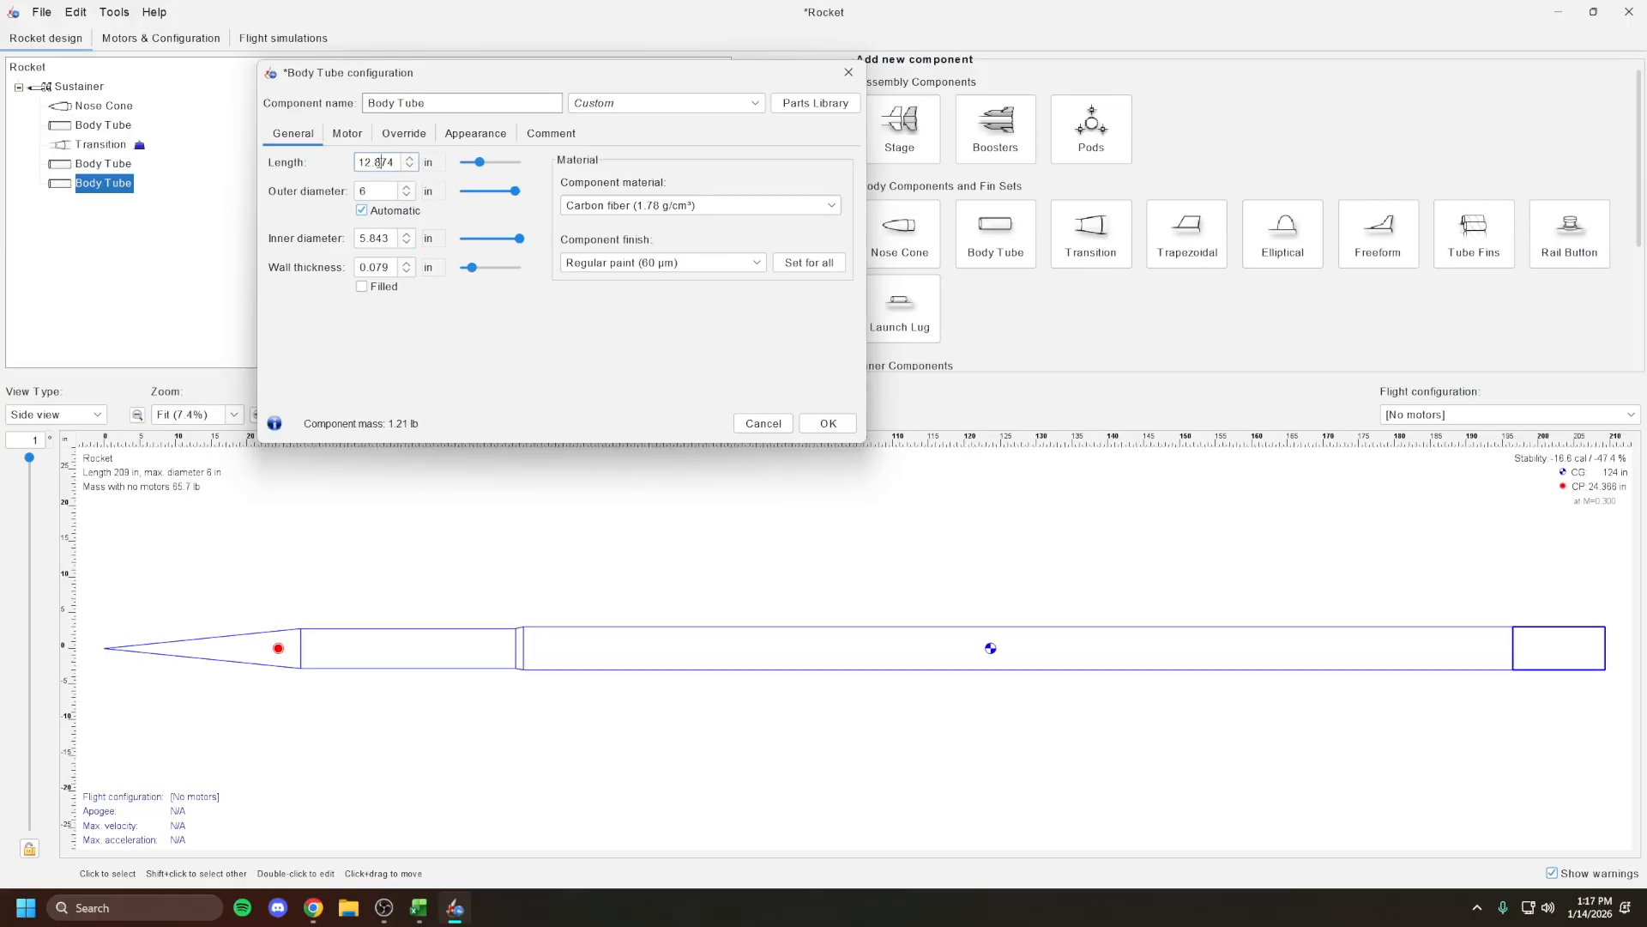
{"action": "double_click", "coordinate": [375, 162]}
{"action": "type", "text": "16"}
{"action": "left_click", "coordinate": [821, 422]}
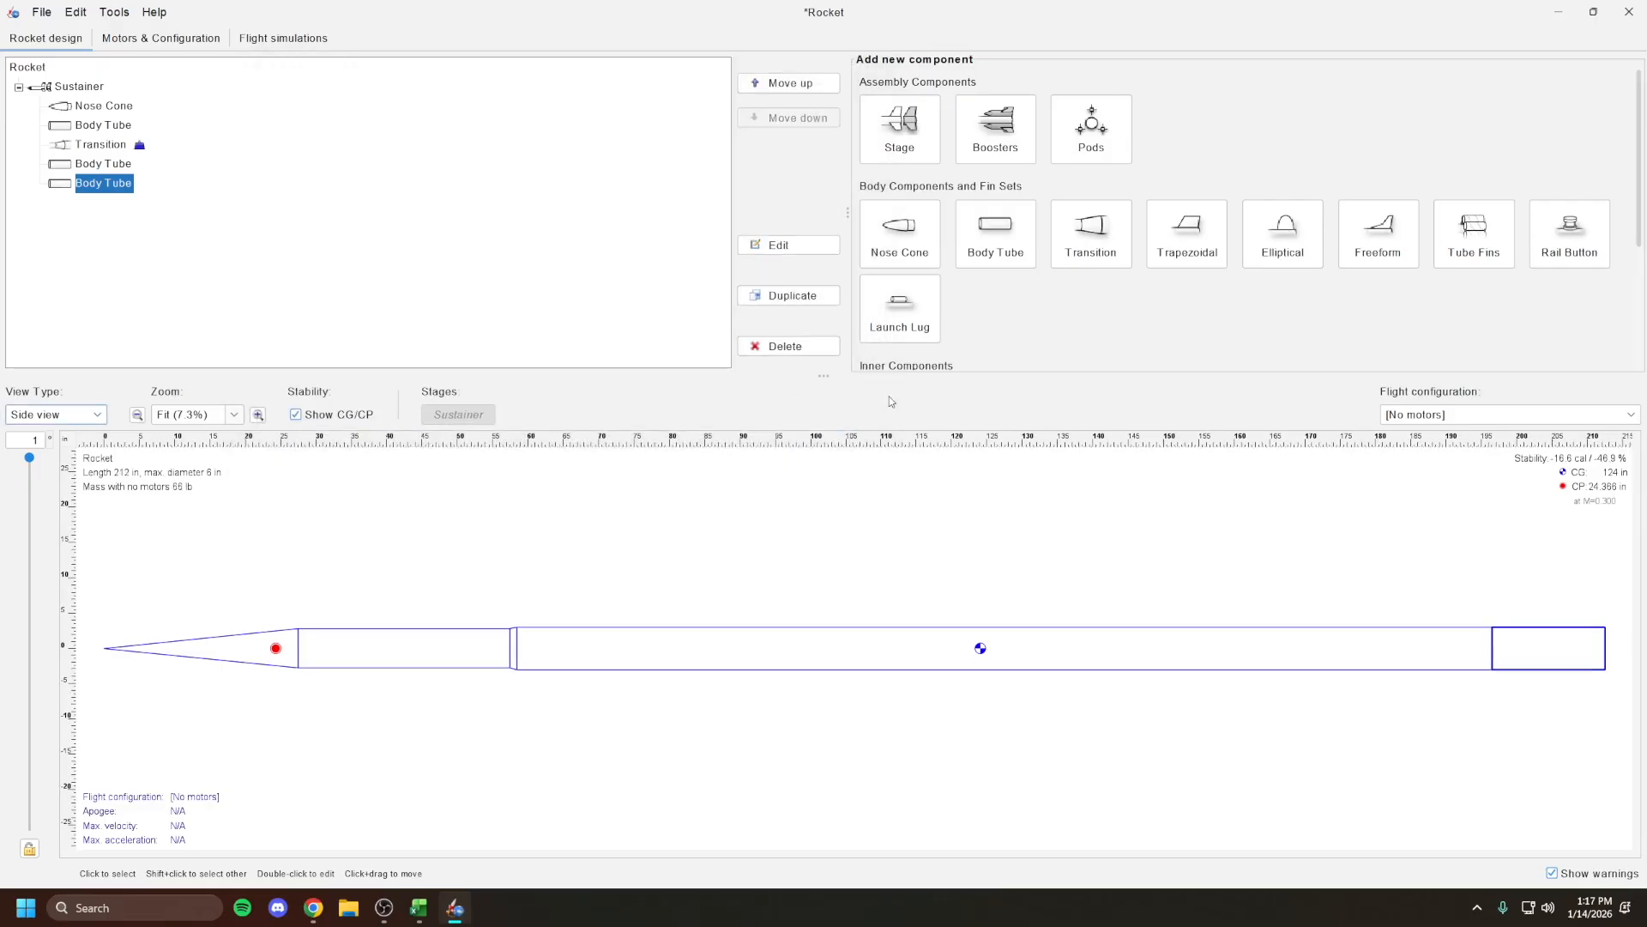
Add an engine block without a preset to the carbon fiber body tube, with Steel (7.85 g/cm³) as material
{"action": "left_click", "coordinate": [1510, 592]}
{"action": "scroll", "coordinate": [1317, 252], "scroll_direction": "down", "scroll_amount": 3}
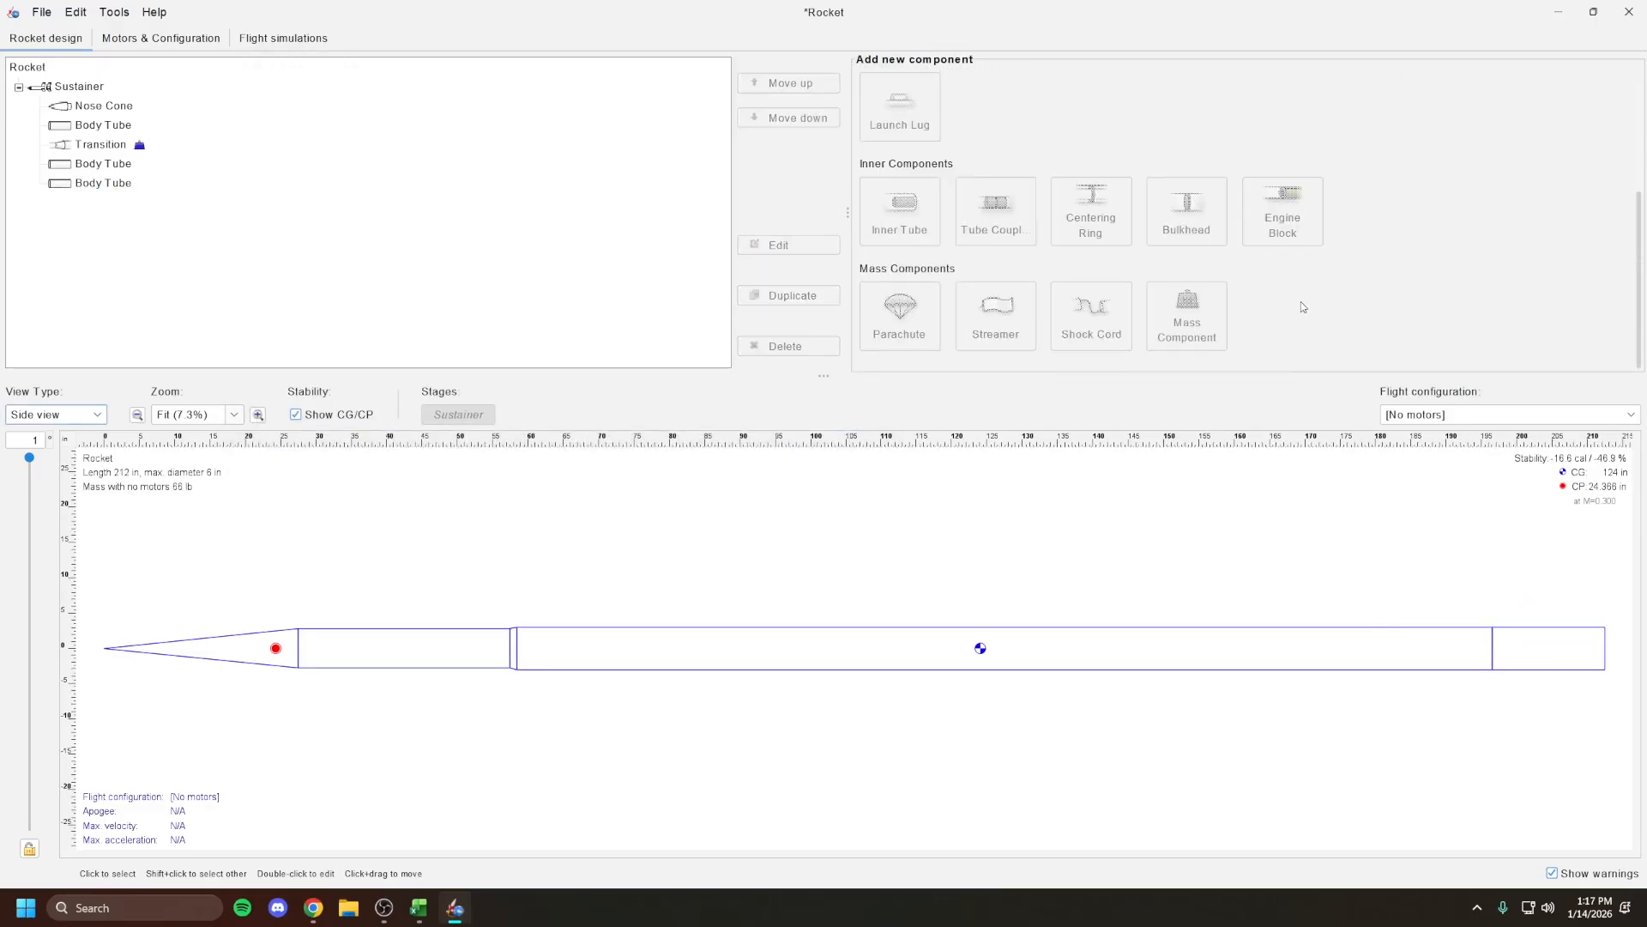
{"action": "left_click", "coordinate": [1602, 650]}
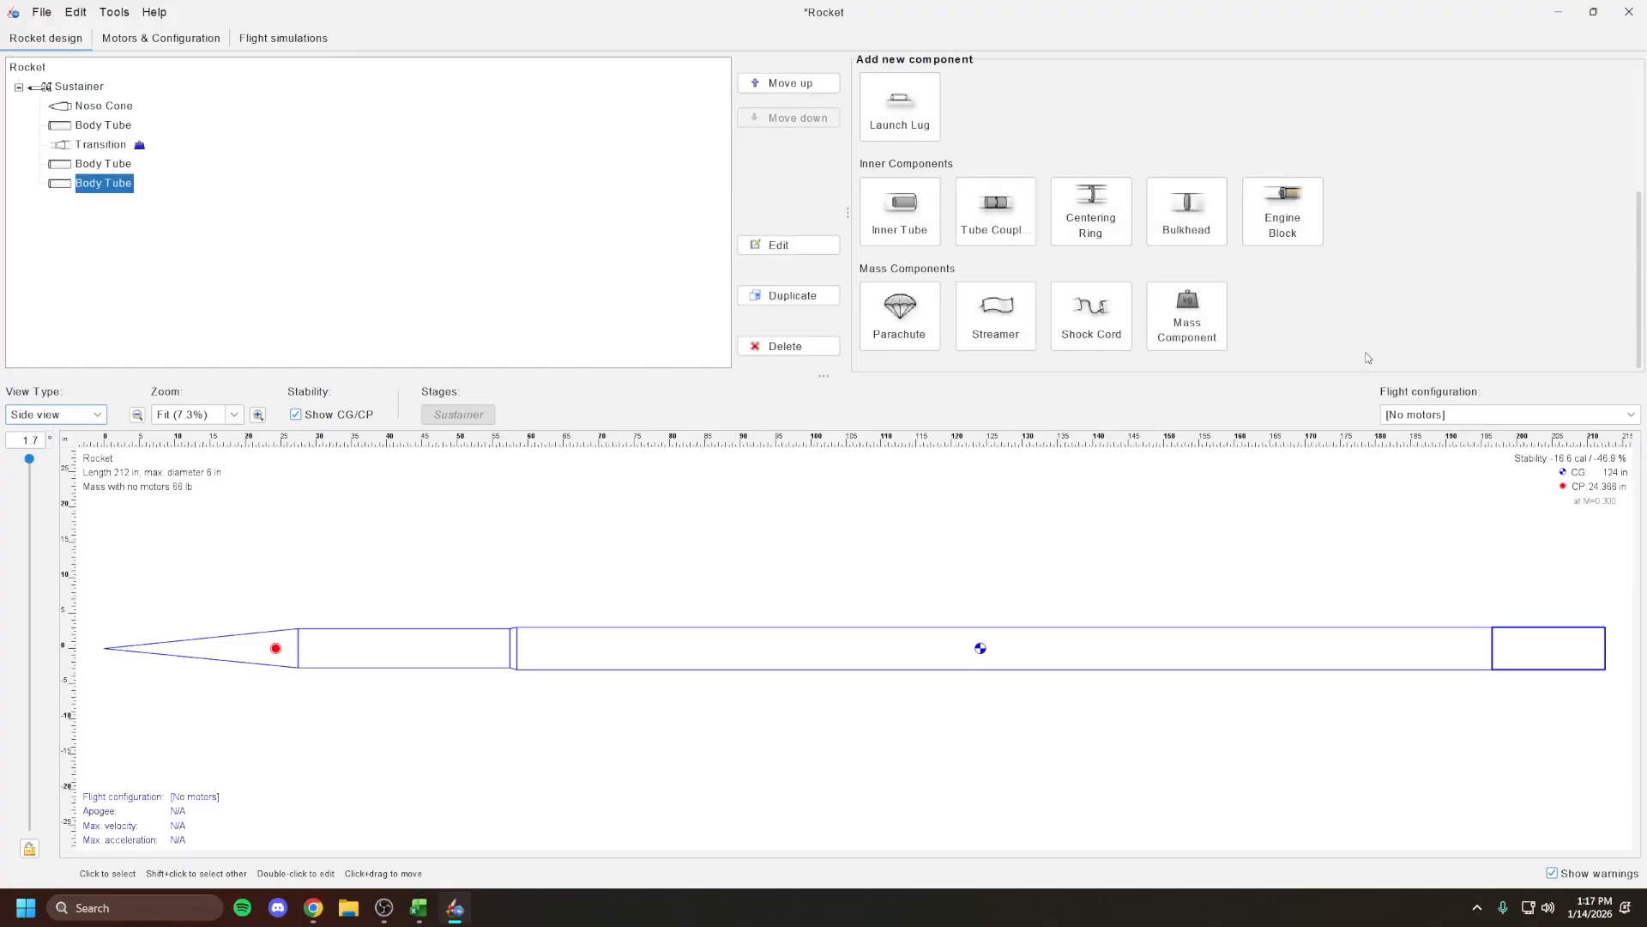
{"action": "left_click", "coordinate": [1315, 234]}
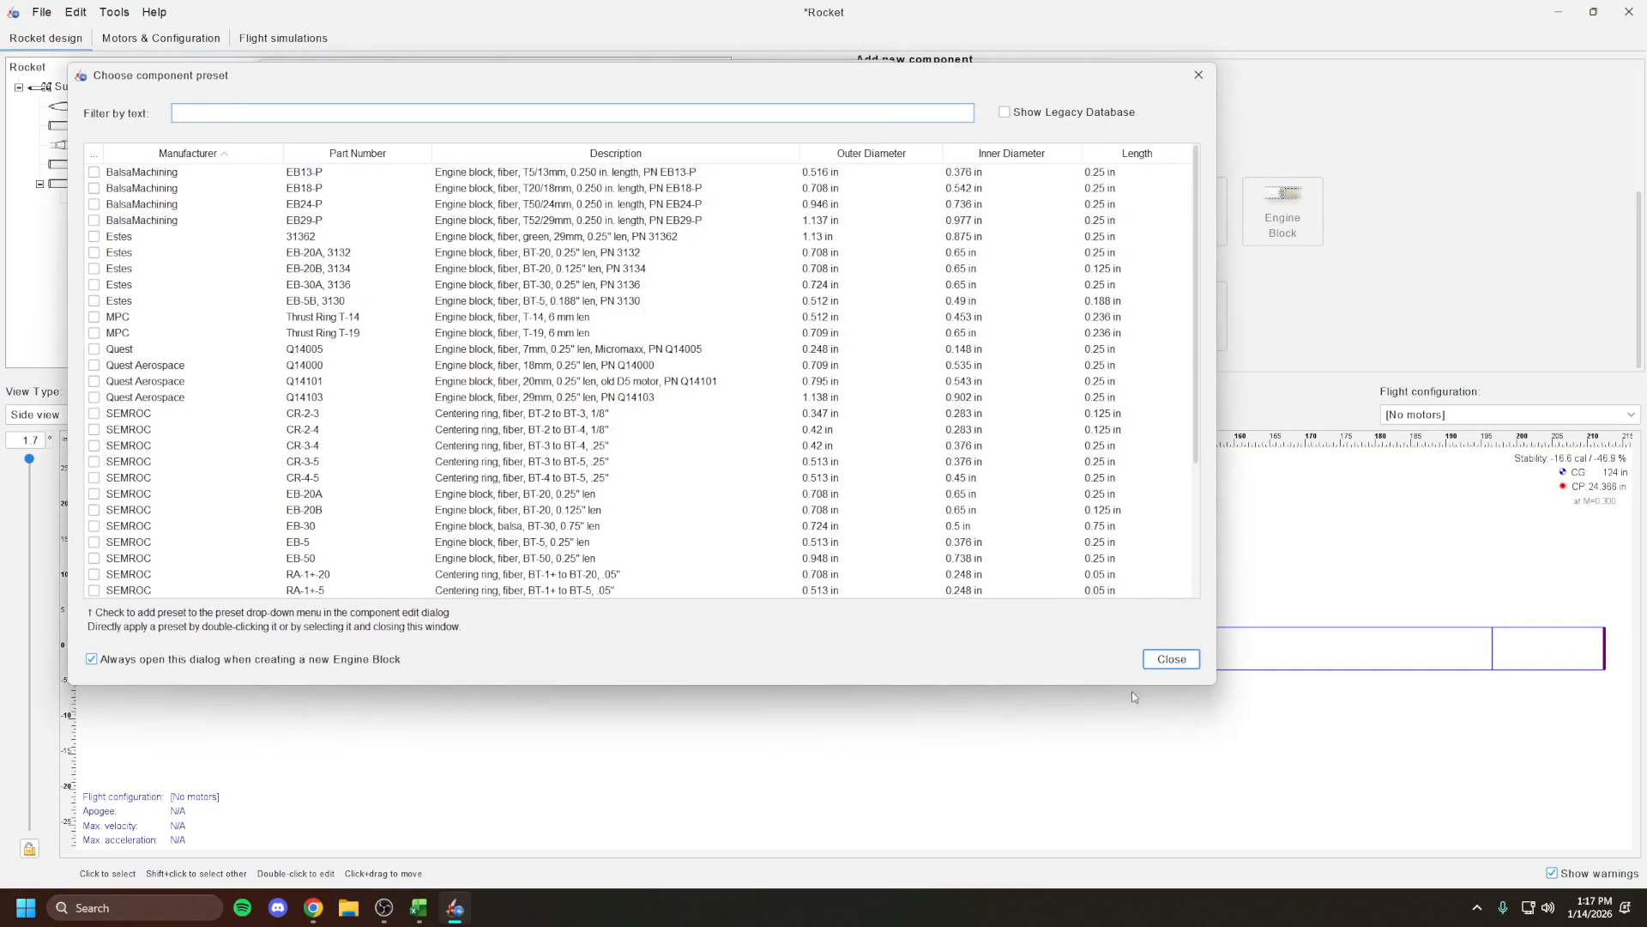
{"action": "left_click", "coordinate": [1170, 661]}
{"action": "left_click", "coordinate": [691, 295]}
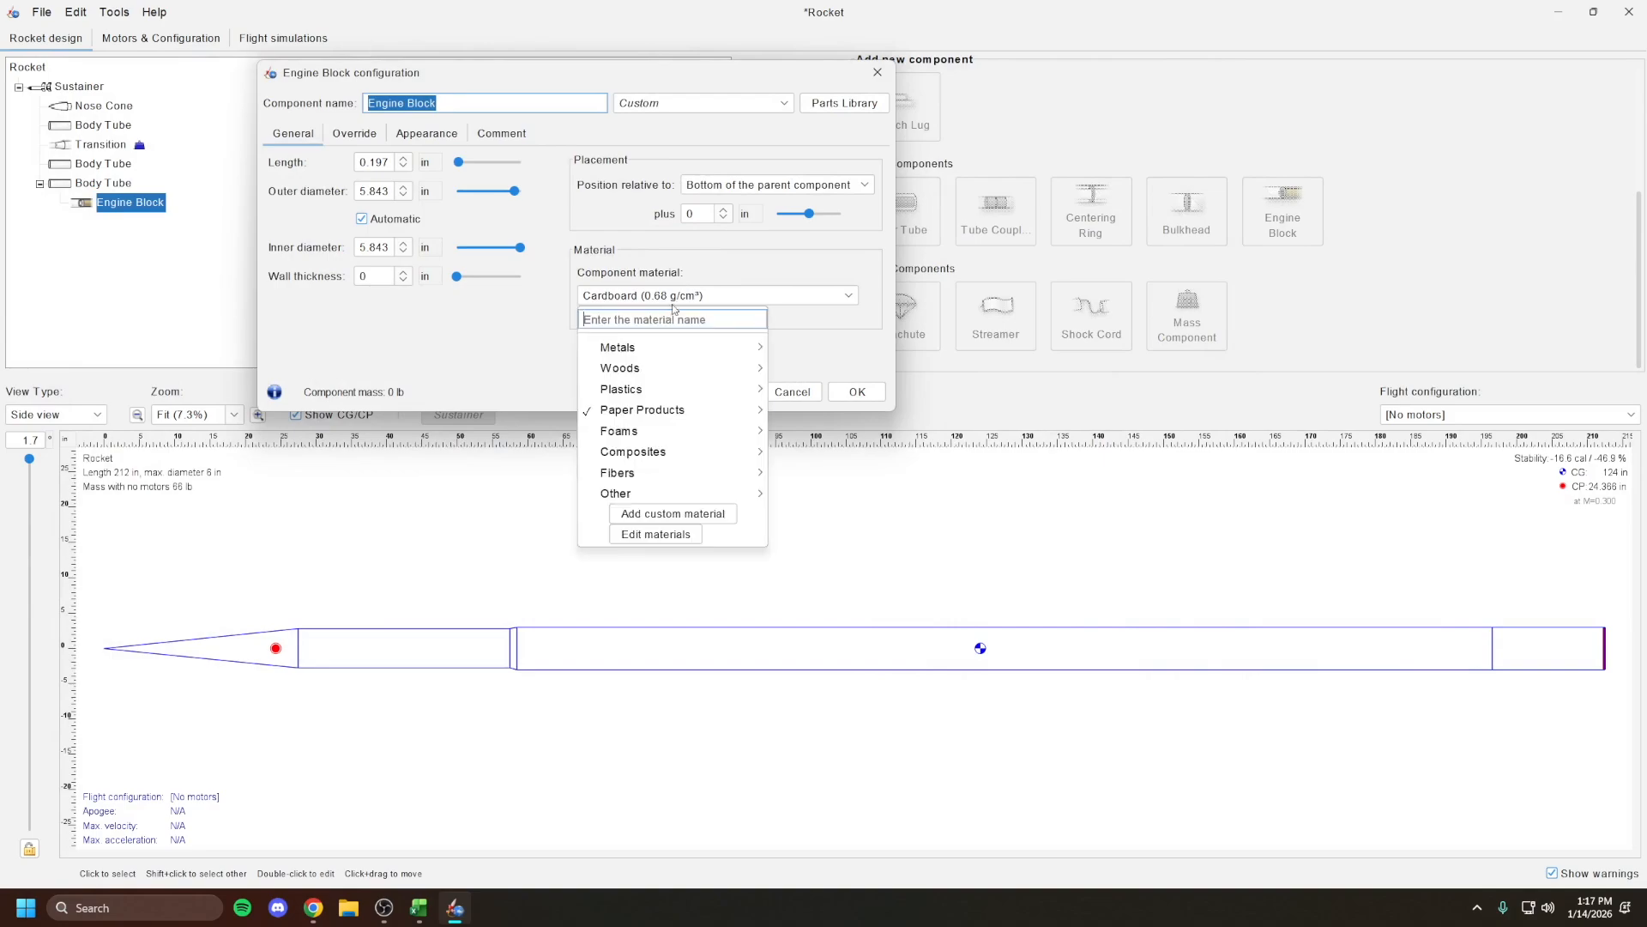
{"action": "mouse_move", "coordinate": [652, 346]}
{"action": "left_click", "coordinate": [783, 388]}
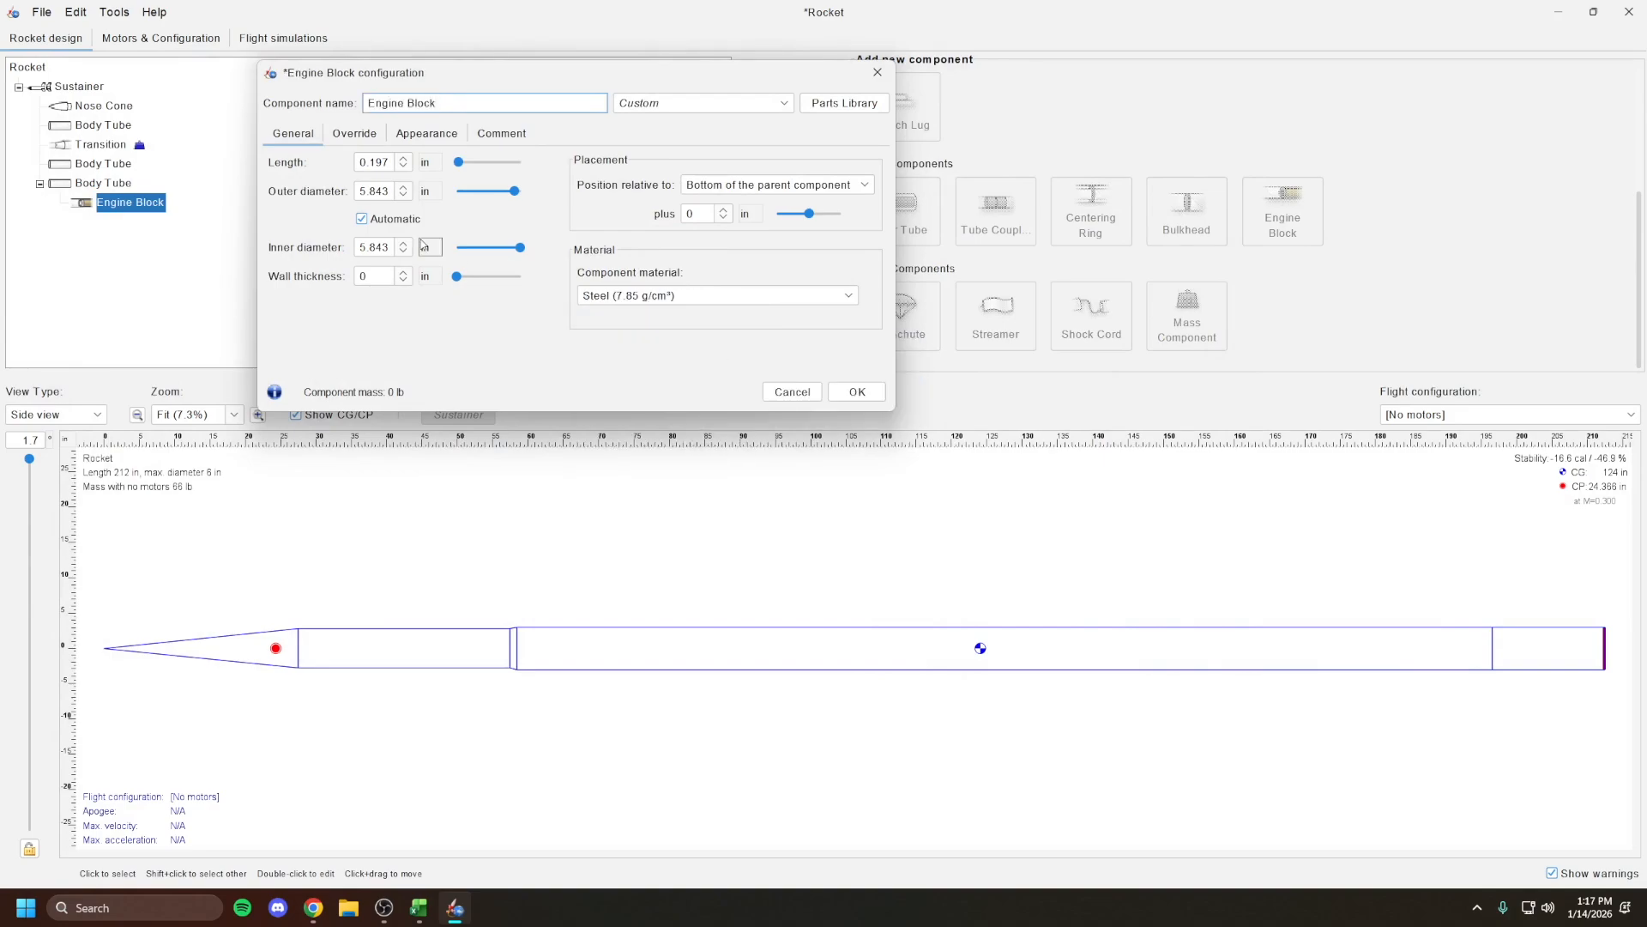
Set the engine block's length to 1.5 in and its inner diameter to 5.5 in
{"action": "left_click", "coordinate": [385, 164]}
{"action": "type", "text": "1.5"}
{"action": "left_click", "coordinate": [390, 192]}
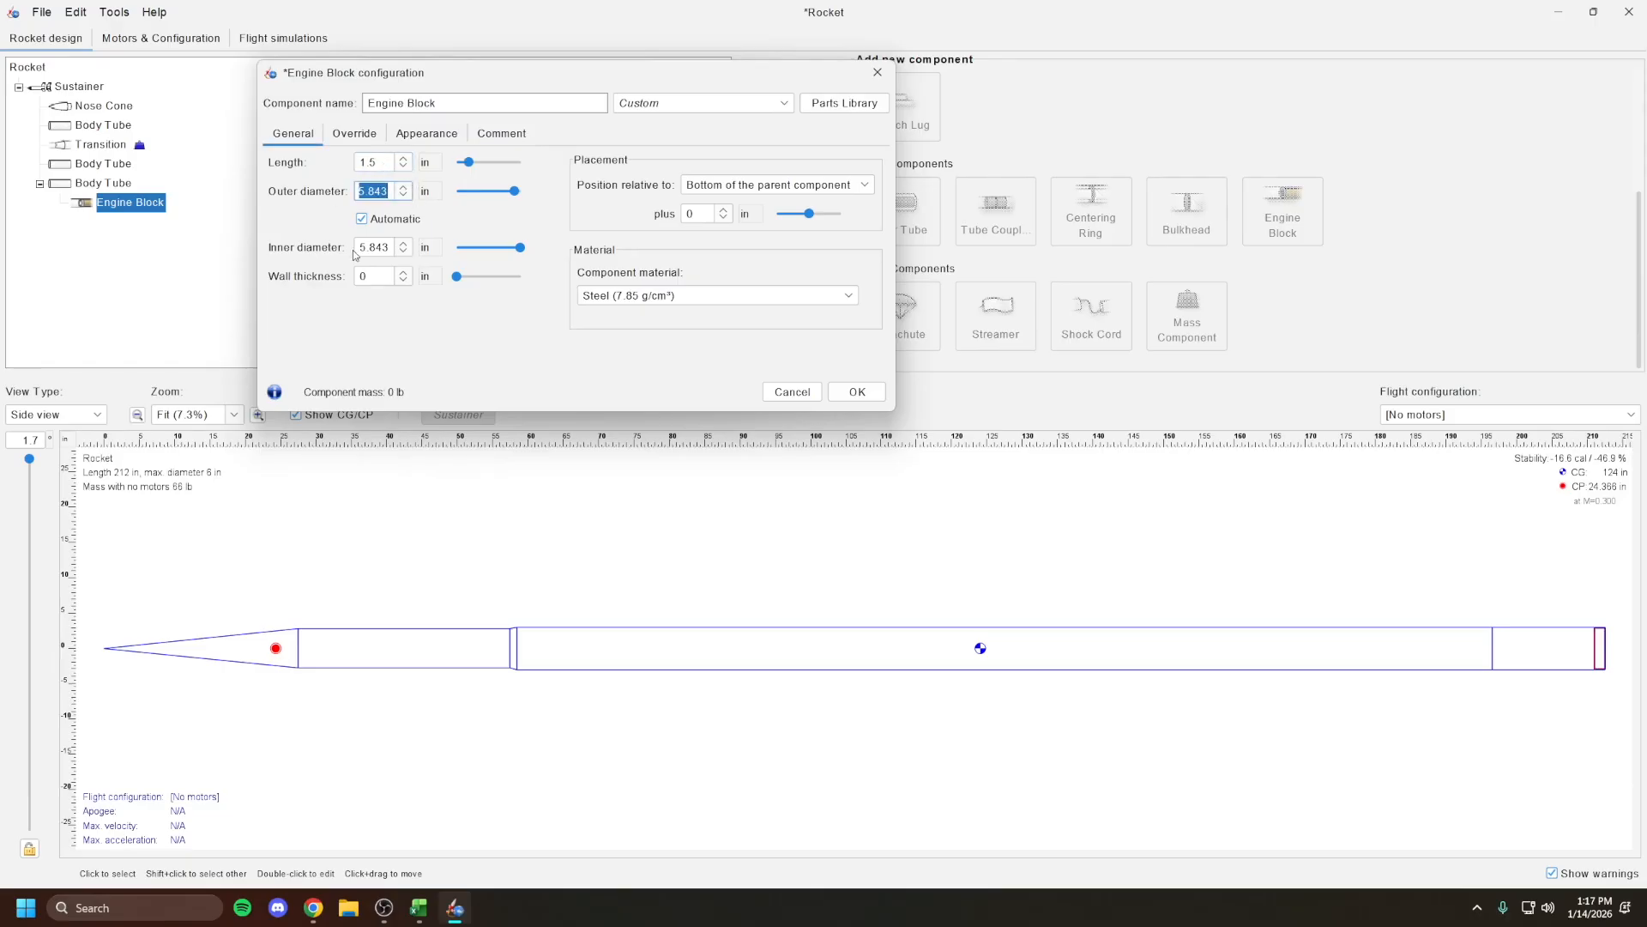
{"action": "left_click", "coordinate": [391, 247]}
{"action": "type", "text": "5.5"}
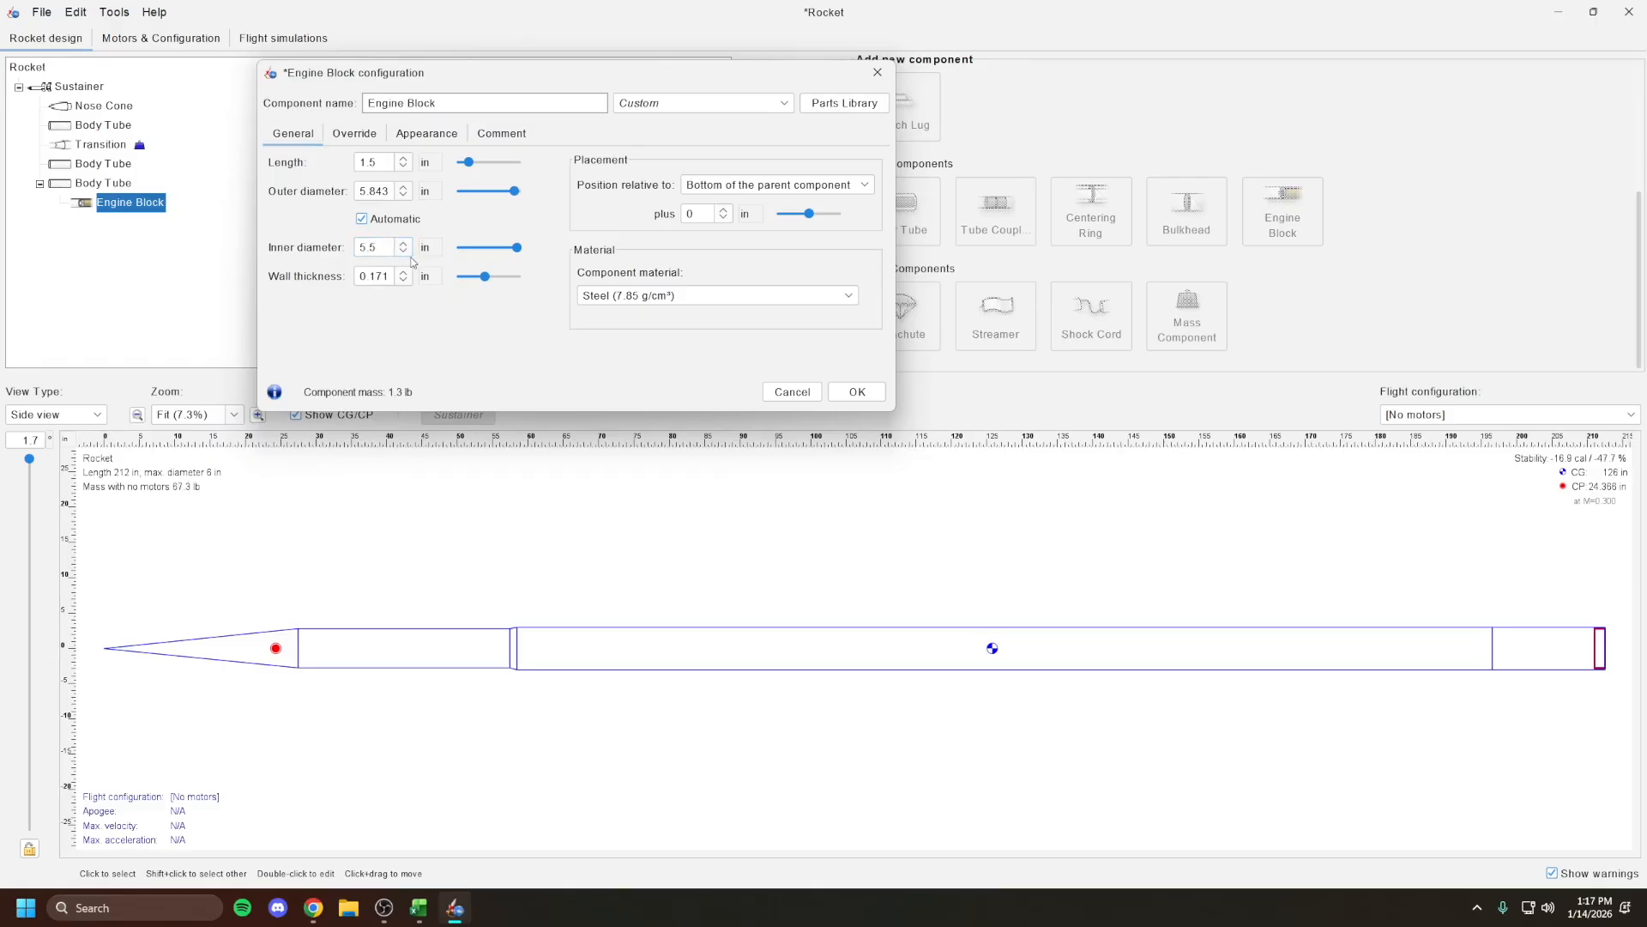
{"action": "key", "text": "Return"}
Try to set the engine block's outer diameter to 6 in and accept the configuration
{"action": "left_click", "coordinate": [377, 275]}
{"action": "left_click", "coordinate": [393, 191]}
{"action": "type", "text": "6"}
{"action": "key", "text": "Return"}
{"action": "left_click", "coordinate": [834, 395]}
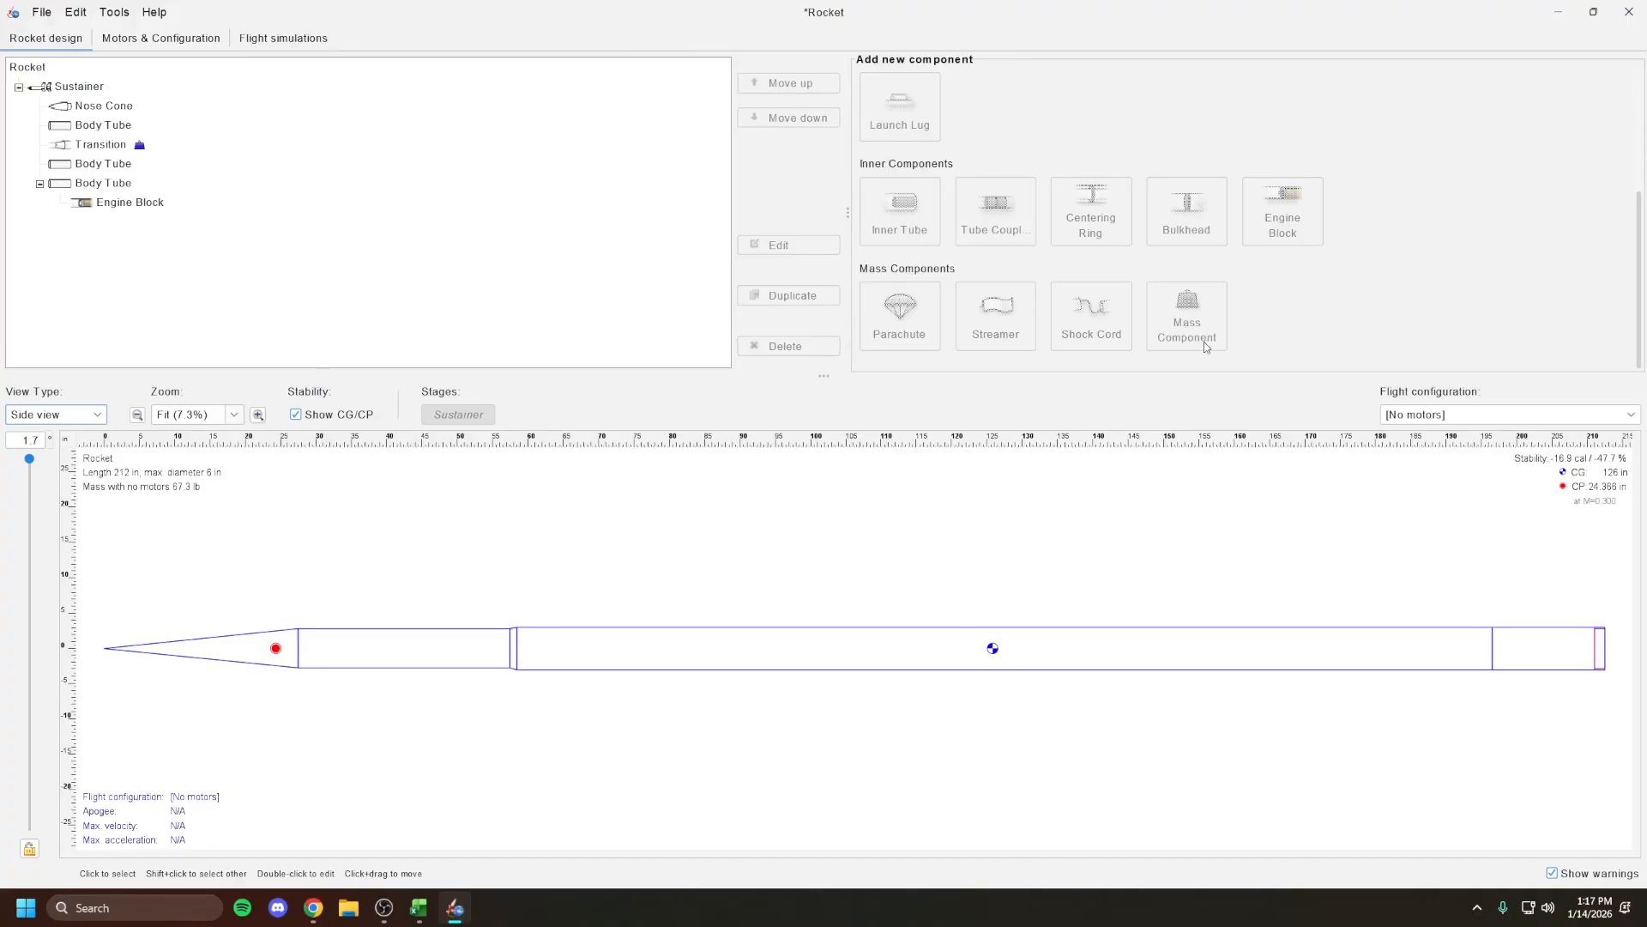
Add a trapezoidal fin set to the carbon fiber body tube and raise its root chord to 8 in
{"action": "scroll", "coordinate": [1209, 347], "scroll_direction": "up", "scroll_amount": 3}
{"action": "scroll", "coordinate": [1291, 361], "scroll_direction": "down", "scroll_amount": 3}
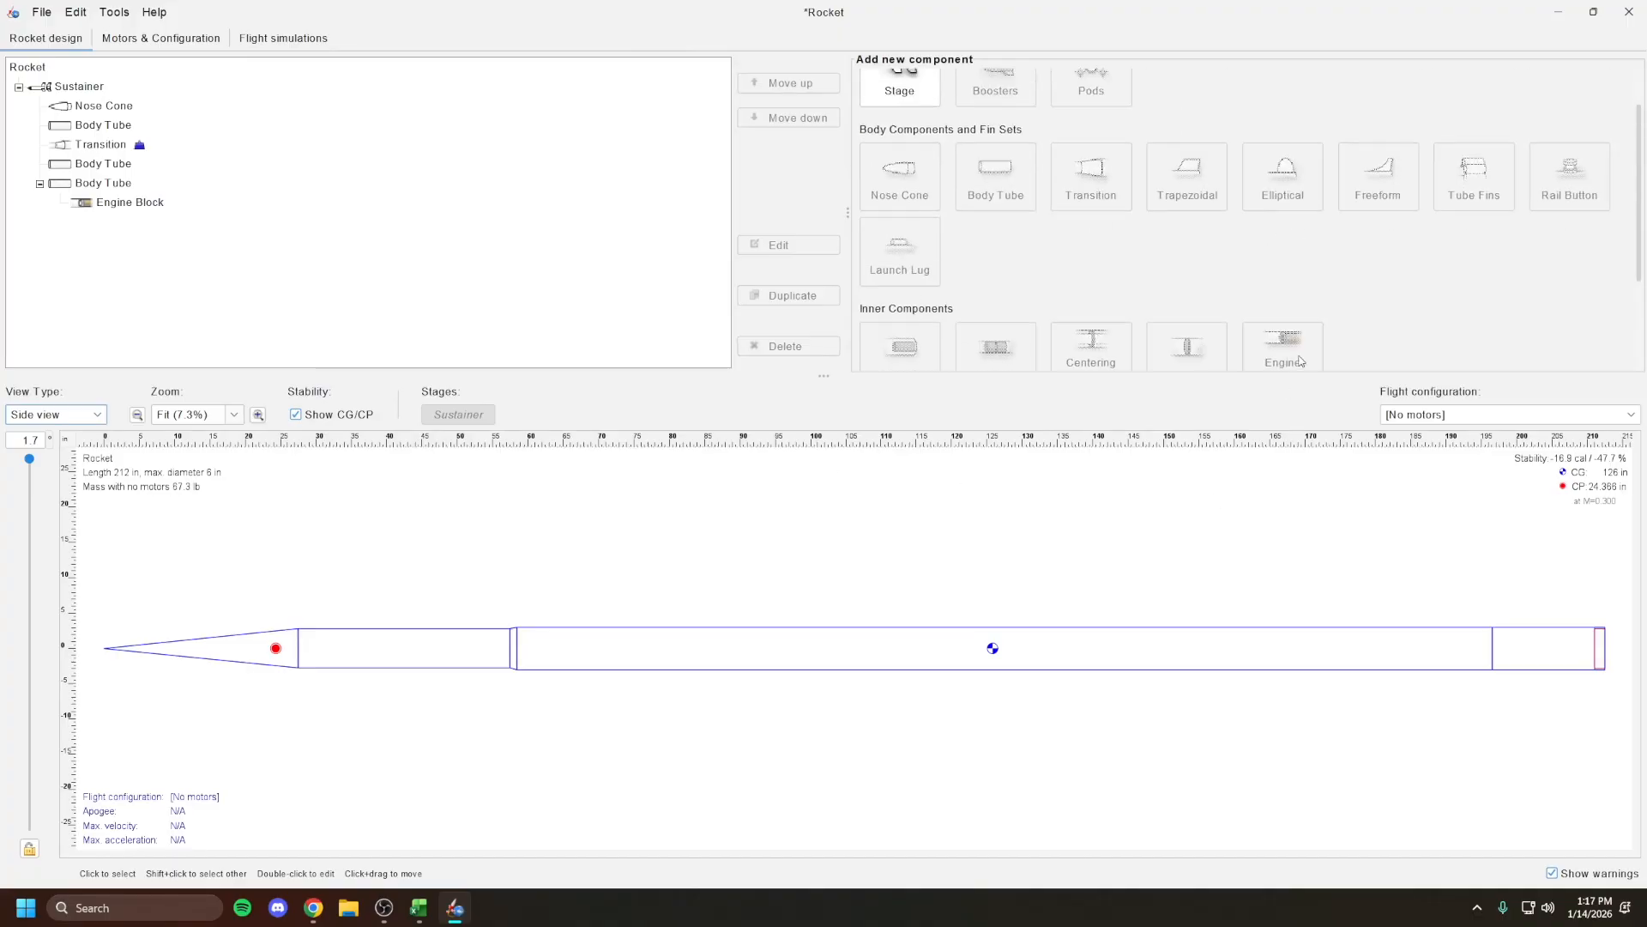
{"action": "left_click", "coordinate": [1577, 653]}
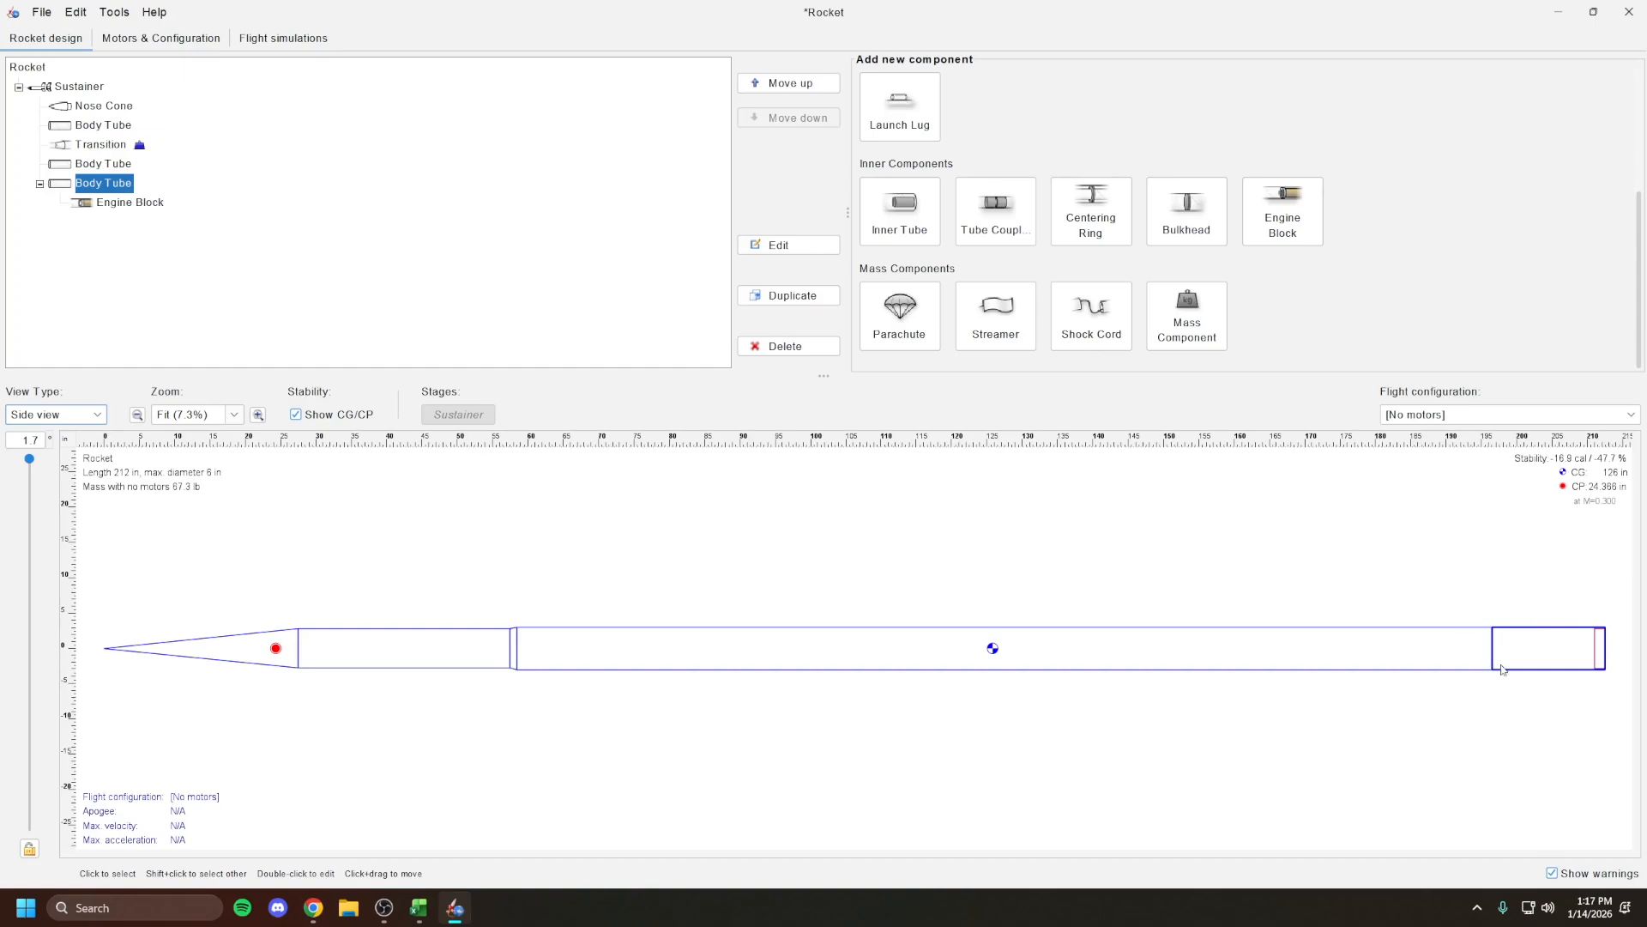
{"action": "scroll", "coordinate": [1184, 320], "scroll_direction": "up", "scroll_amount": 3}
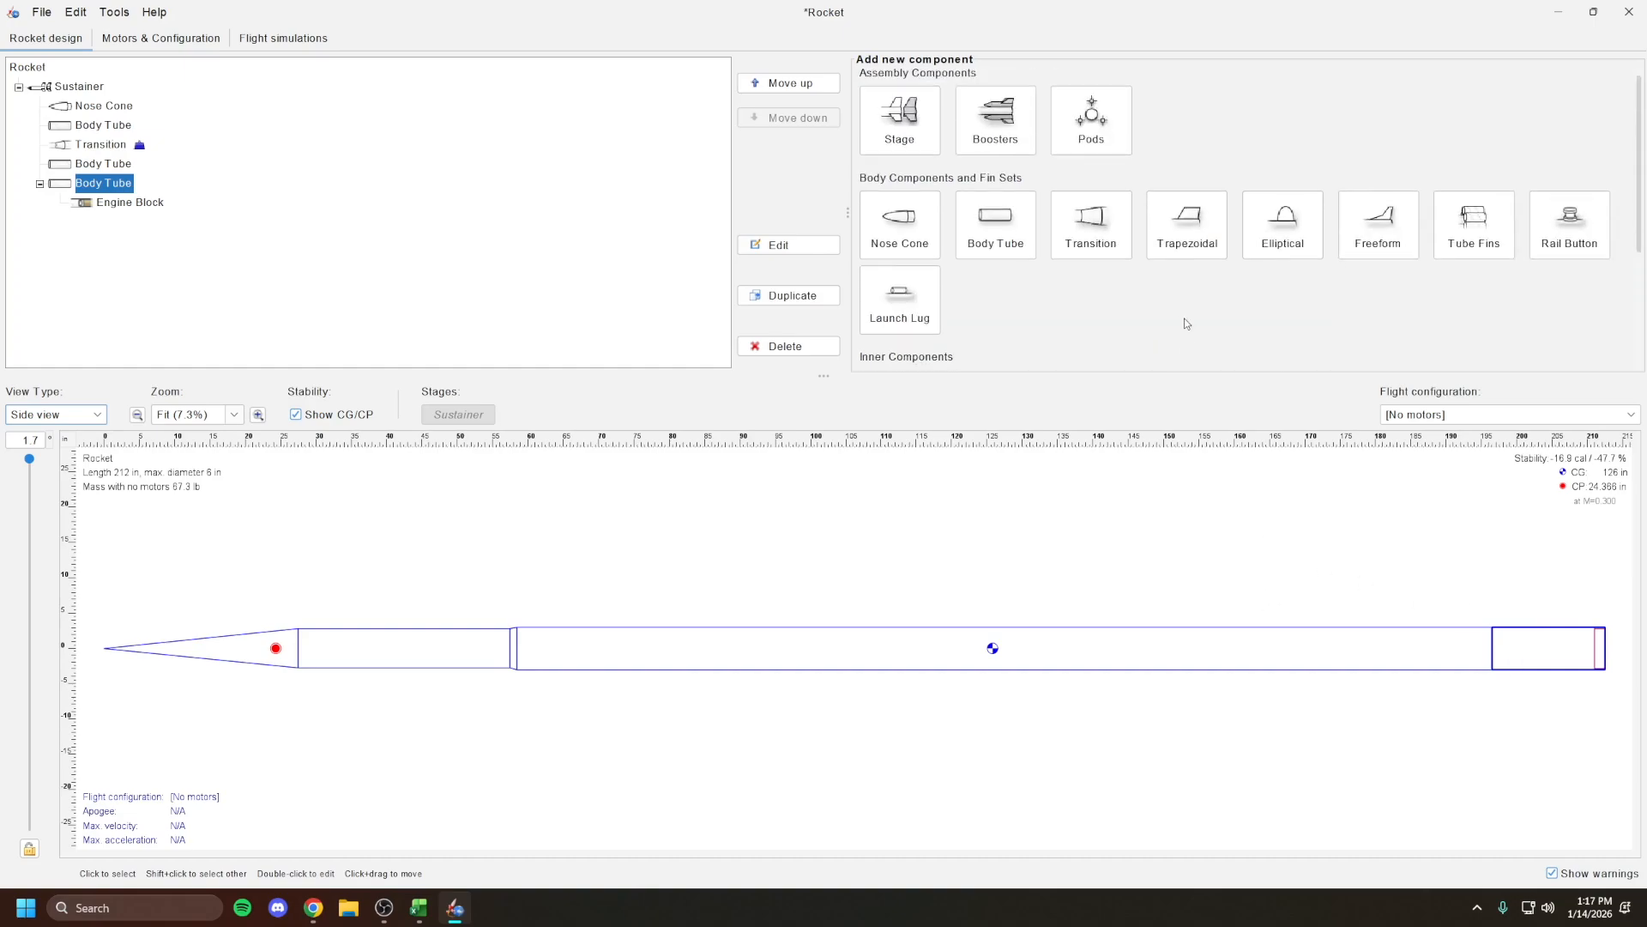
{"action": "left_click", "coordinate": [1172, 249]}
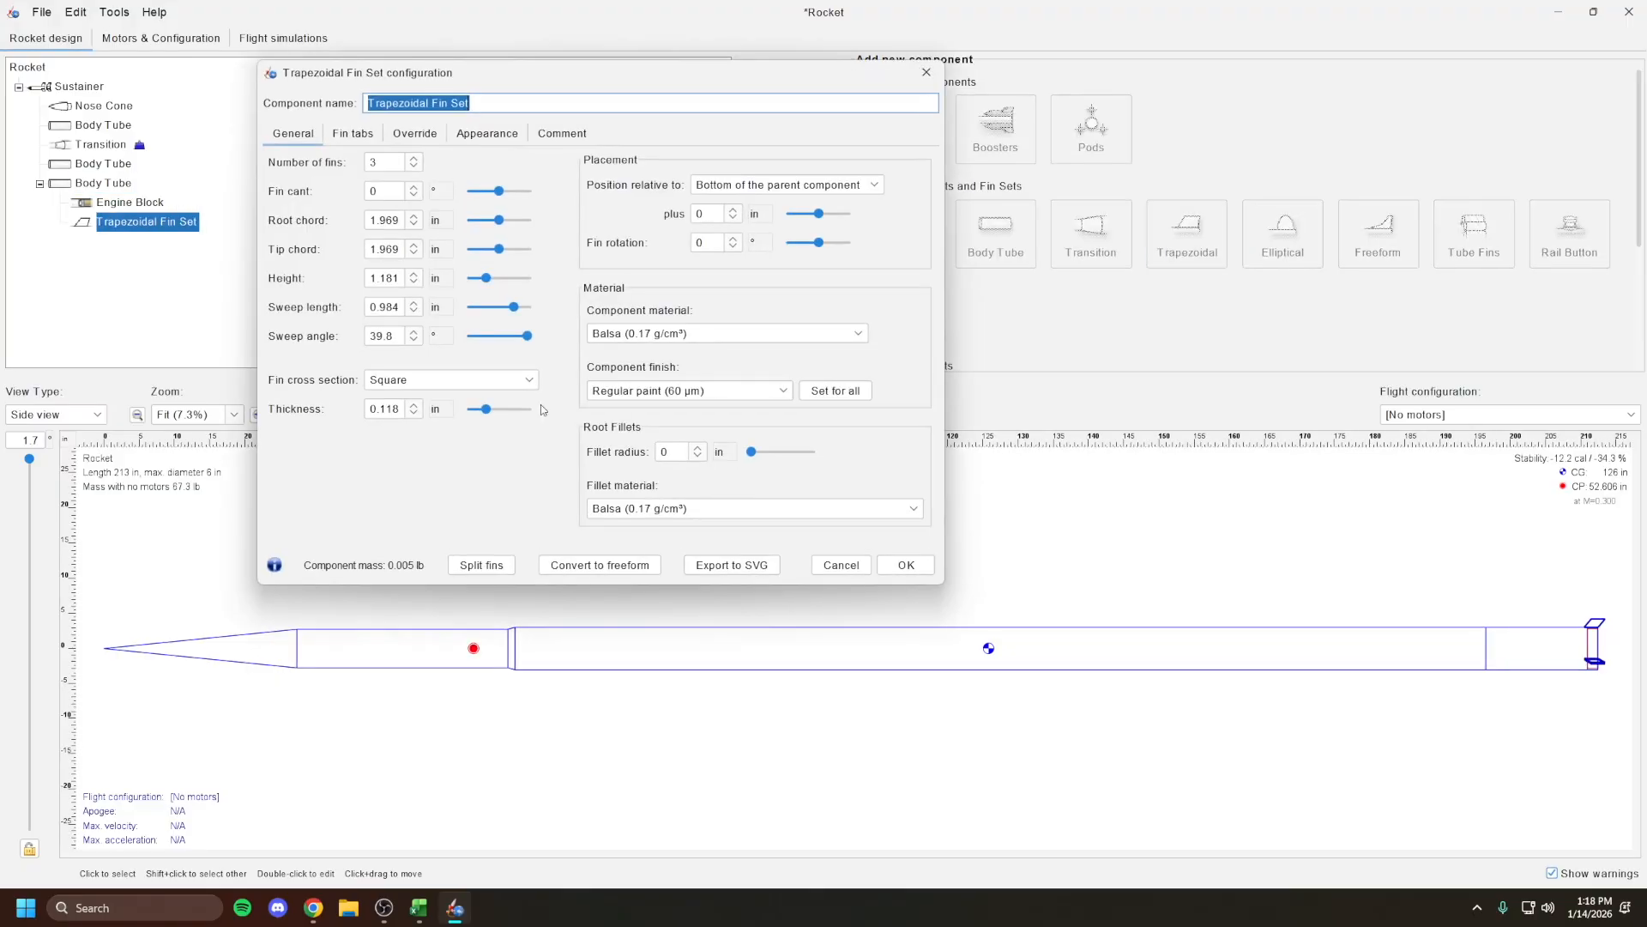
{"action": "left_click", "coordinate": [415, 255]}
{"action": "left_click", "coordinate": [413, 244]}
{"action": "left_click", "coordinate": [412, 224]}
{"action": "left_click", "coordinate": [412, 224]}
{"action": "left_click", "coordinate": [412, 215]}
{"action": "left_click", "coordinate": [412, 216]}
{"action": "left_click", "coordinate": [412, 215]}
{"action": "left_click", "coordinate": [412, 216]}
{"action": "left_click", "coordinate": [411, 216]}
{"action": "left_click", "coordinate": [412, 216]}
{"action": "left_click", "coordinate": [412, 215]}
{"action": "left_click", "coordinate": [412, 215]}
Set the fins' tip chord to 7 in, height to 3.181 in and sweep length to 2.984 in
{"action": "left_click", "coordinate": [412, 245]}
{"action": "left_click", "coordinate": [412, 244]}
{"action": "double_click", "coordinate": [411, 244]}
{"action": "double_click", "coordinate": [412, 244]}
{"action": "double_click", "coordinate": [413, 274]}
{"action": "left_click", "coordinate": [413, 274]}
{"action": "left_click", "coordinate": [414, 283]}
{"action": "double_click", "coordinate": [414, 303]}
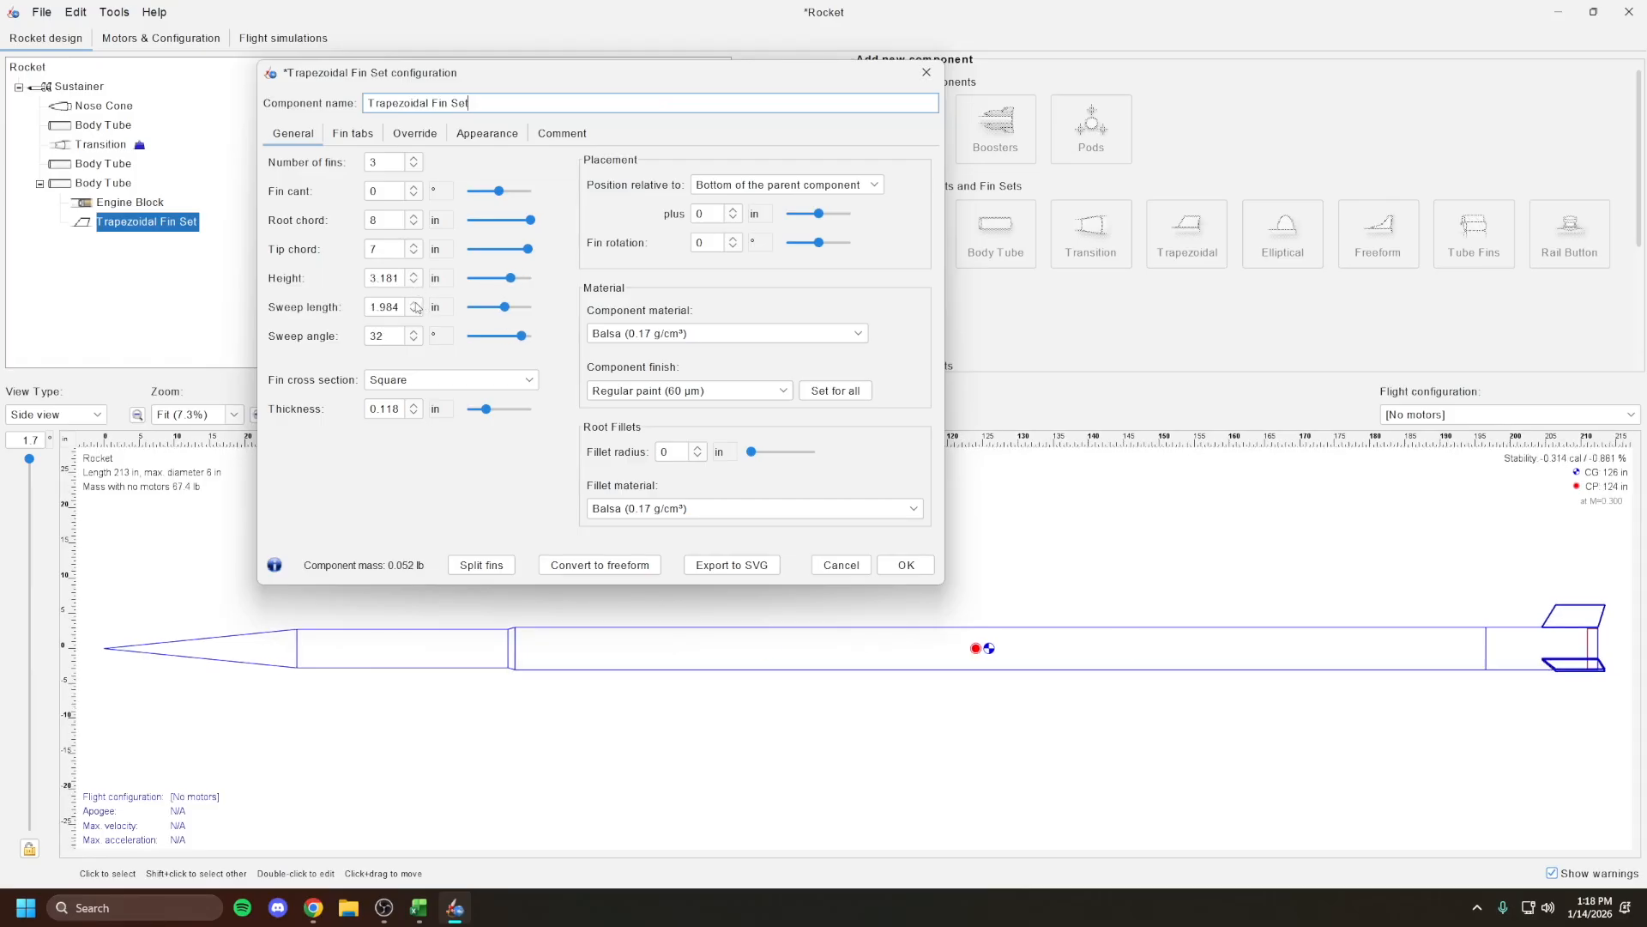
Adjust the fins to an 11 in root chord, 8 in tip chord, 4.181 in height and 2.984 in sweep length
{"action": "double_click", "coordinate": [414, 216]}
{"action": "left_click", "coordinate": [413, 216]}
{"action": "left_click", "coordinate": [413, 254]}
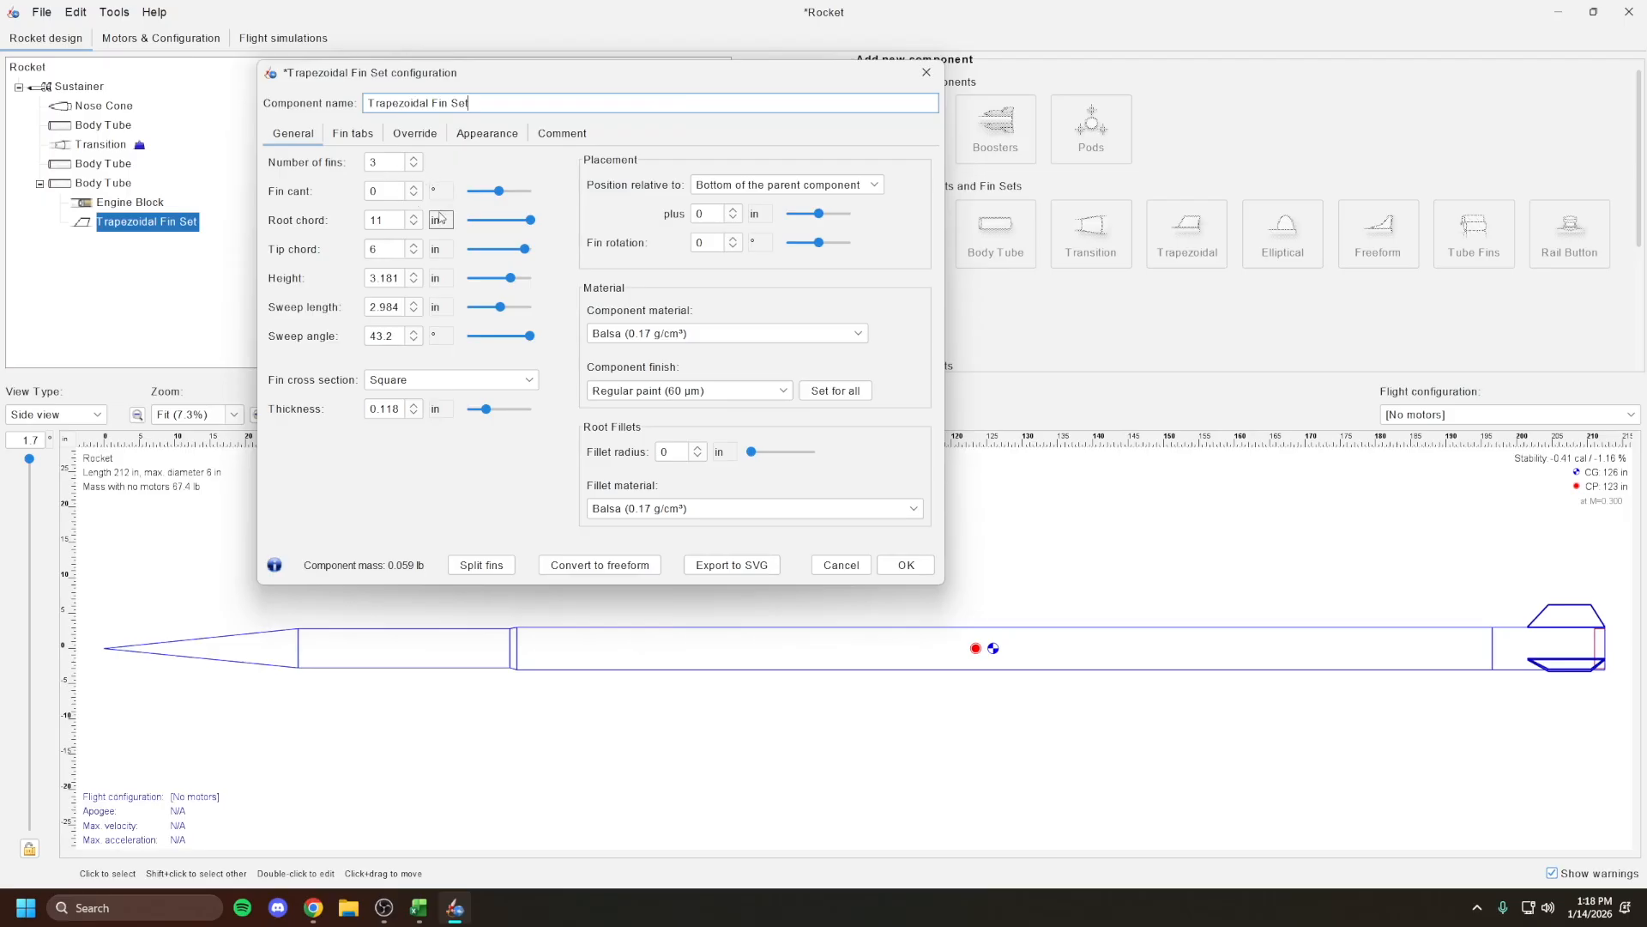
{"action": "left_click", "coordinate": [411, 246]}
{"action": "left_click", "coordinate": [413, 246]}
{"action": "left_click", "coordinate": [414, 274]}
{"action": "left_click", "coordinate": [413, 311]}
{"action": "left_click", "coordinate": [415, 303]}
{"action": "left_click", "coordinate": [414, 303]}
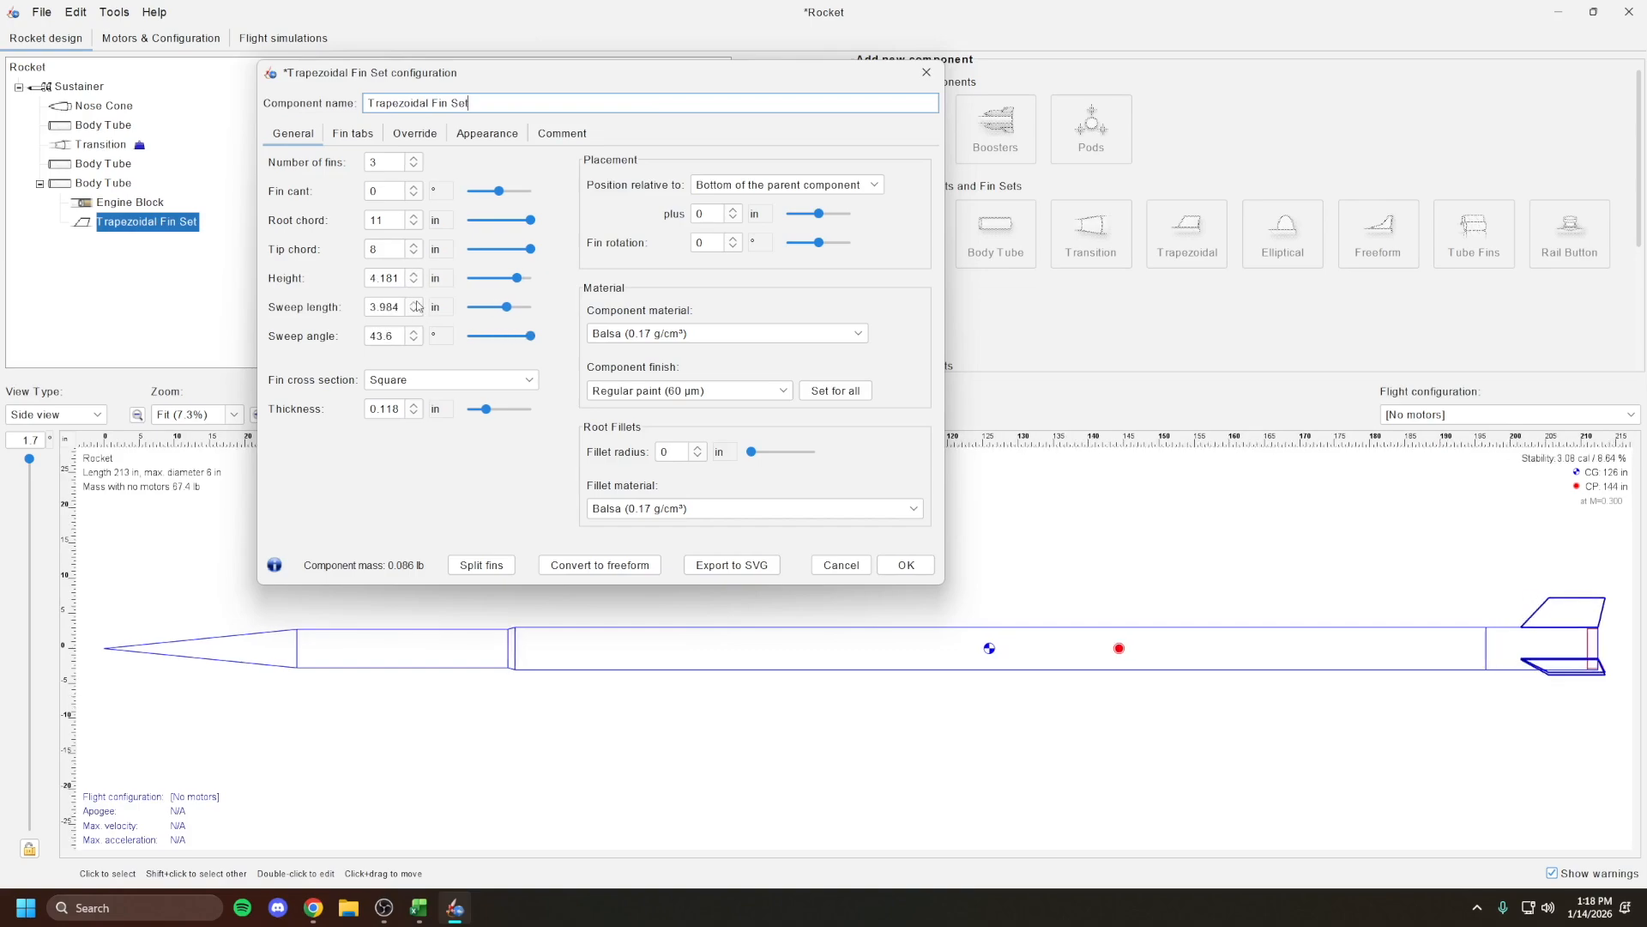
{"action": "left_click", "coordinate": [415, 311]}
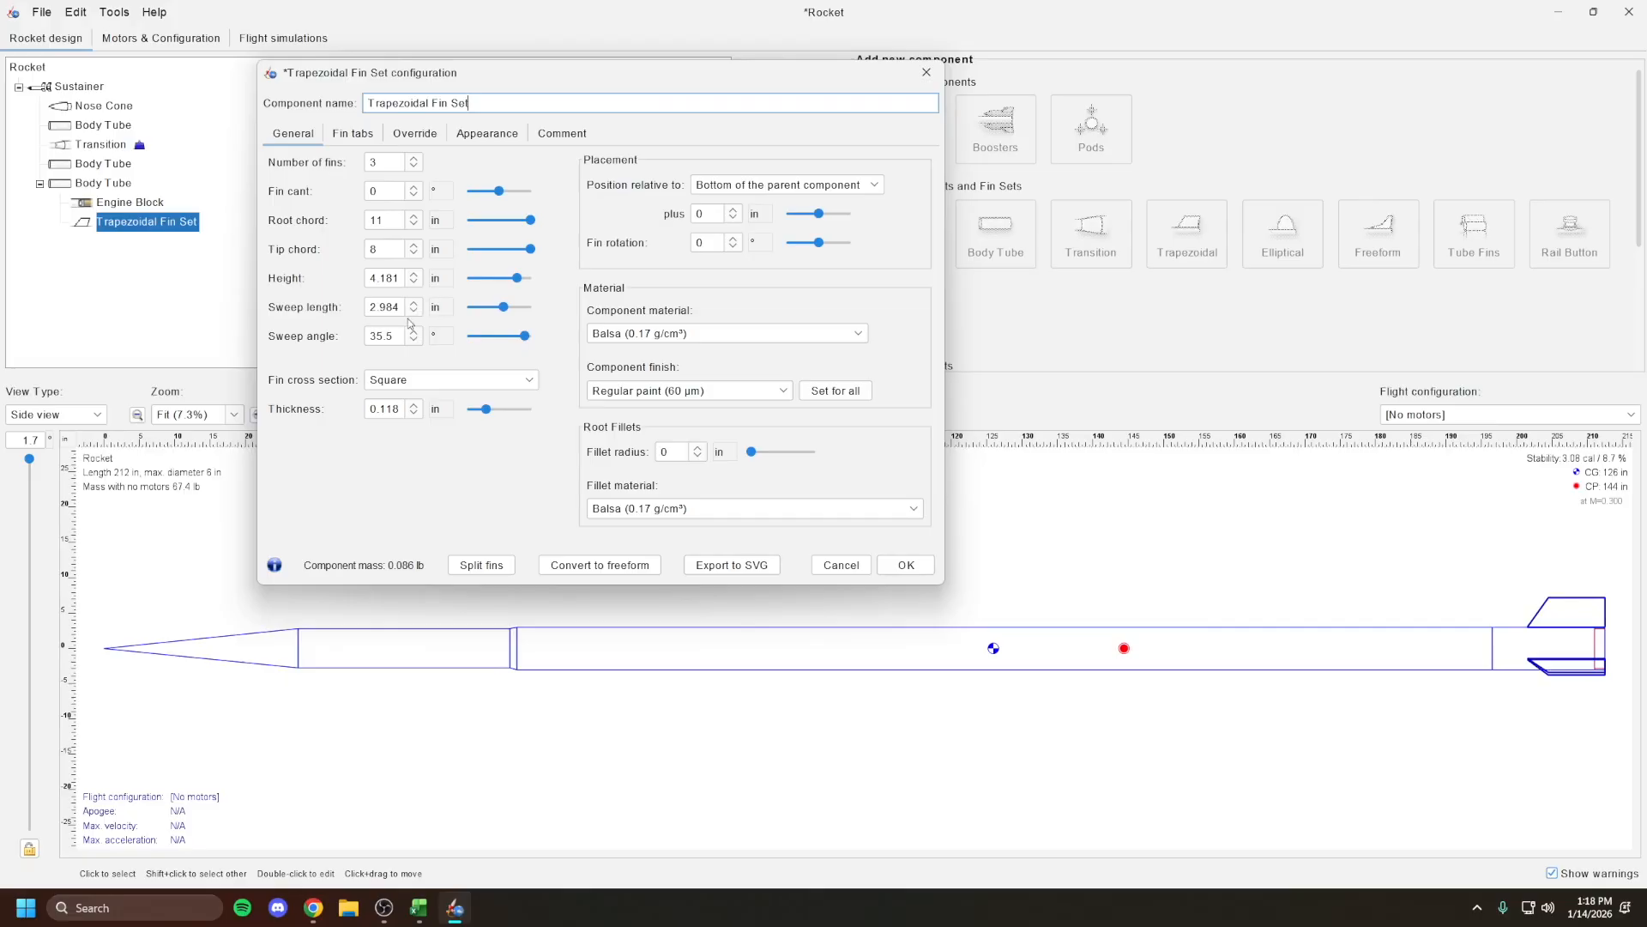
Increase the fins' root chord to 14 in and their tip chord to 11 in
{"action": "left_click", "coordinate": [414, 216]}
{"action": "left_click", "coordinate": [413, 216]}
{"action": "left_click", "coordinate": [414, 215]}
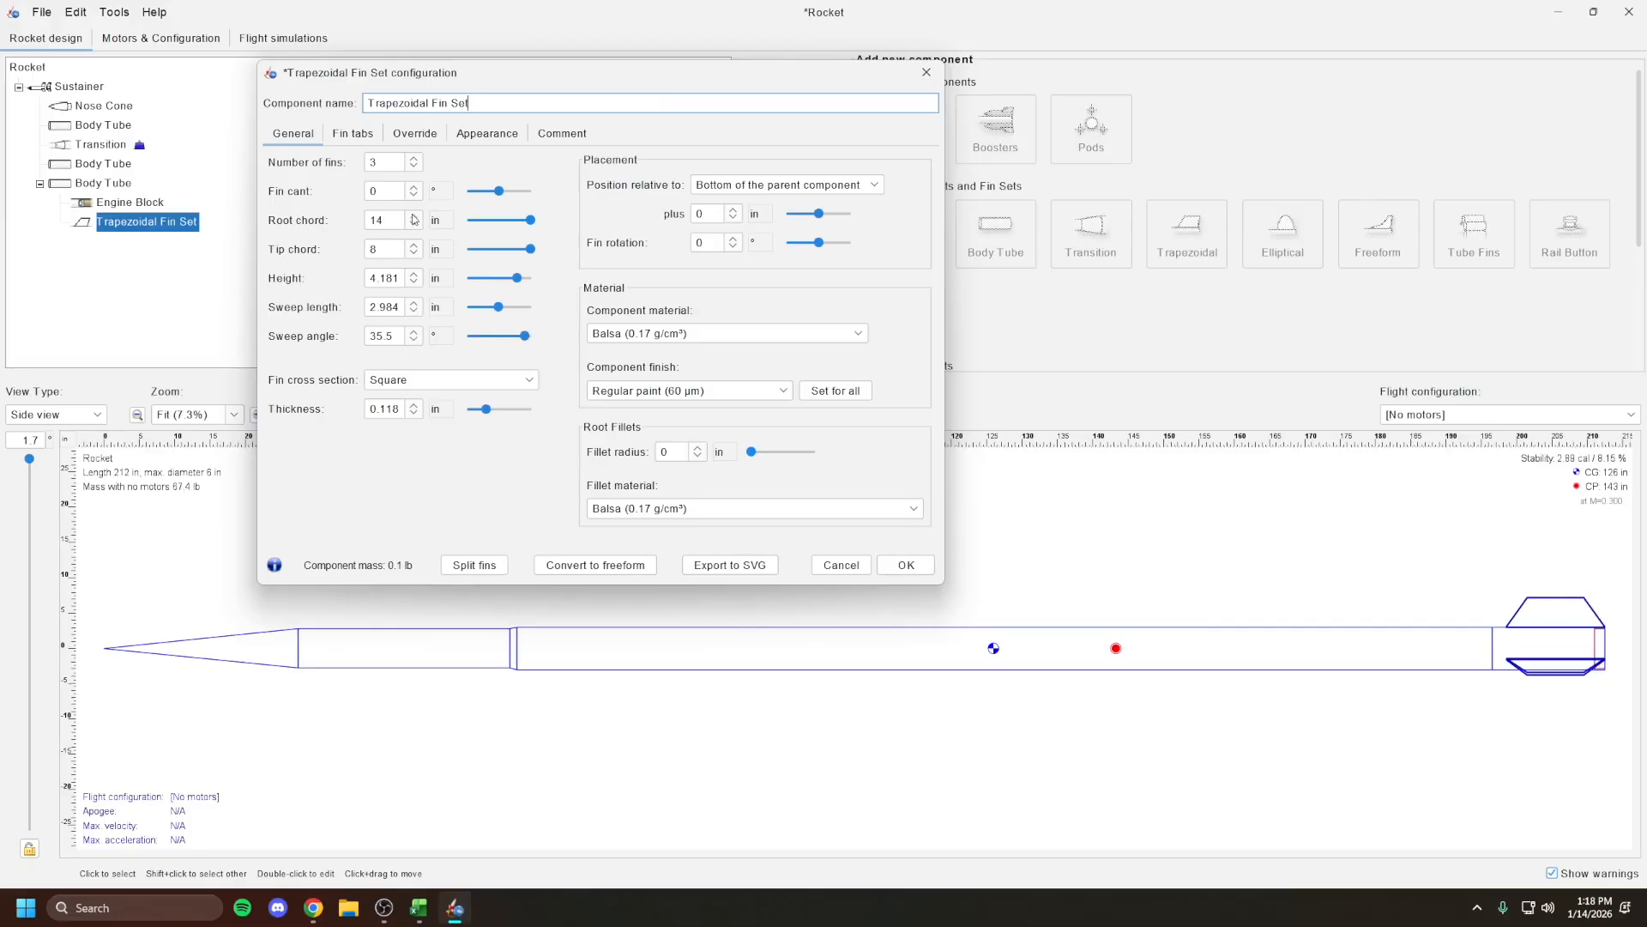
{"action": "left_click", "coordinate": [415, 246]}
{"action": "left_click", "coordinate": [414, 246]}
{"action": "left_click", "coordinate": [414, 246]}
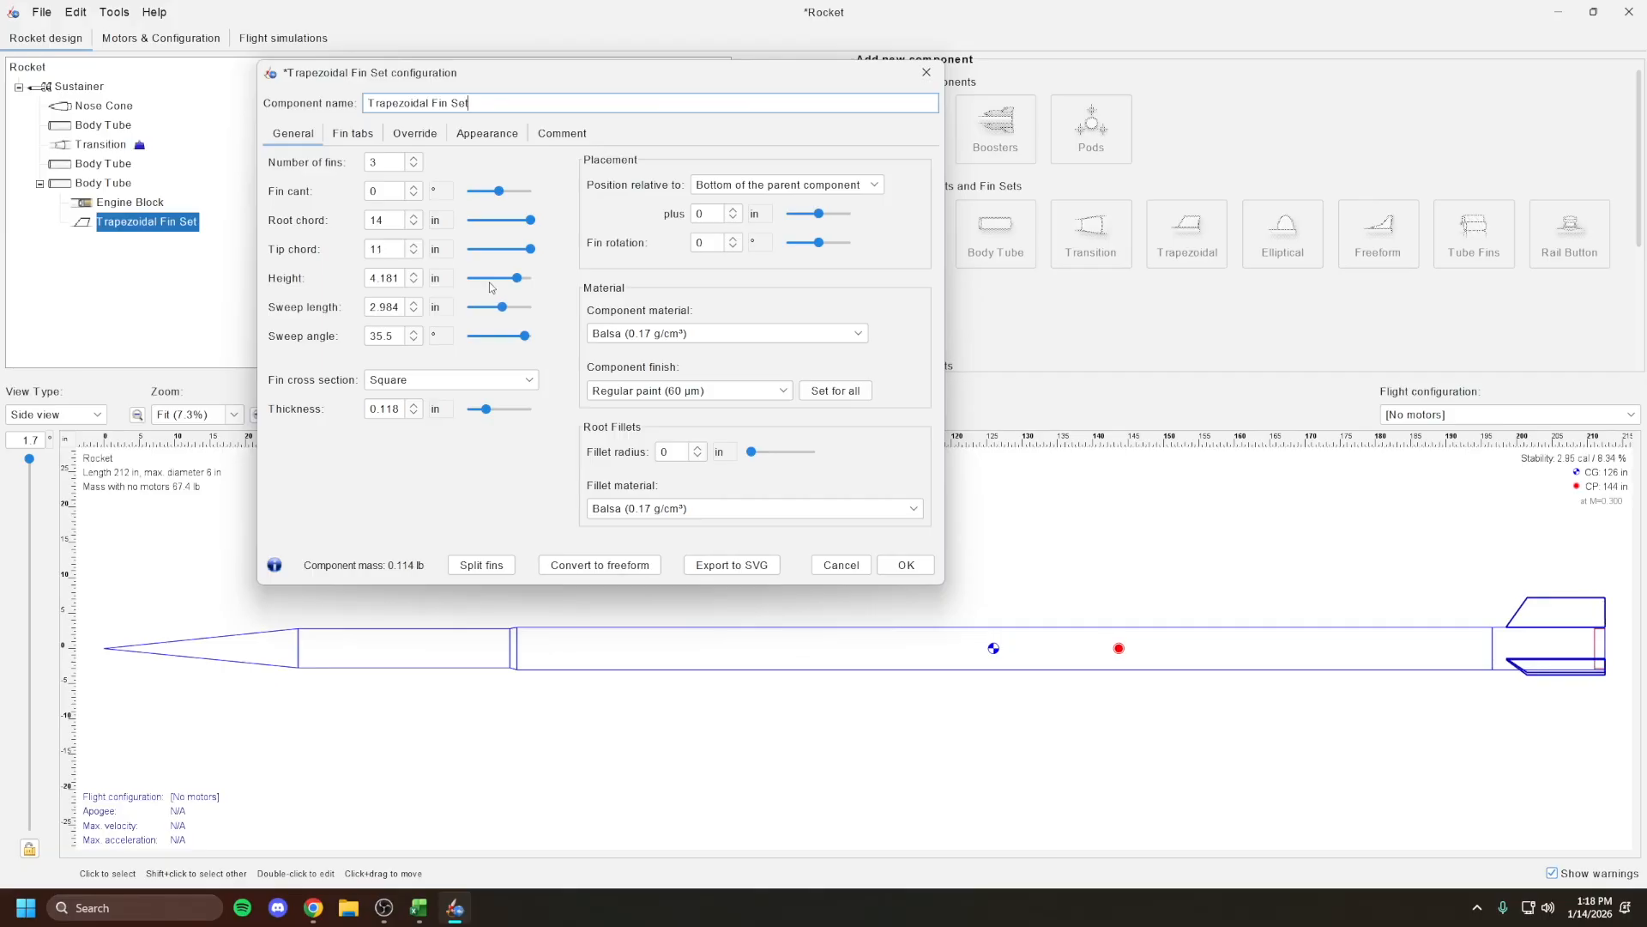
Choose Depron (XPS) (0.04 g/cm³) as the fin set's material
{"action": "left_click", "coordinate": [634, 339]}
{"action": "mouse_move", "coordinate": [633, 403]}
{"action": "mouse_move", "coordinate": [652, 470]}
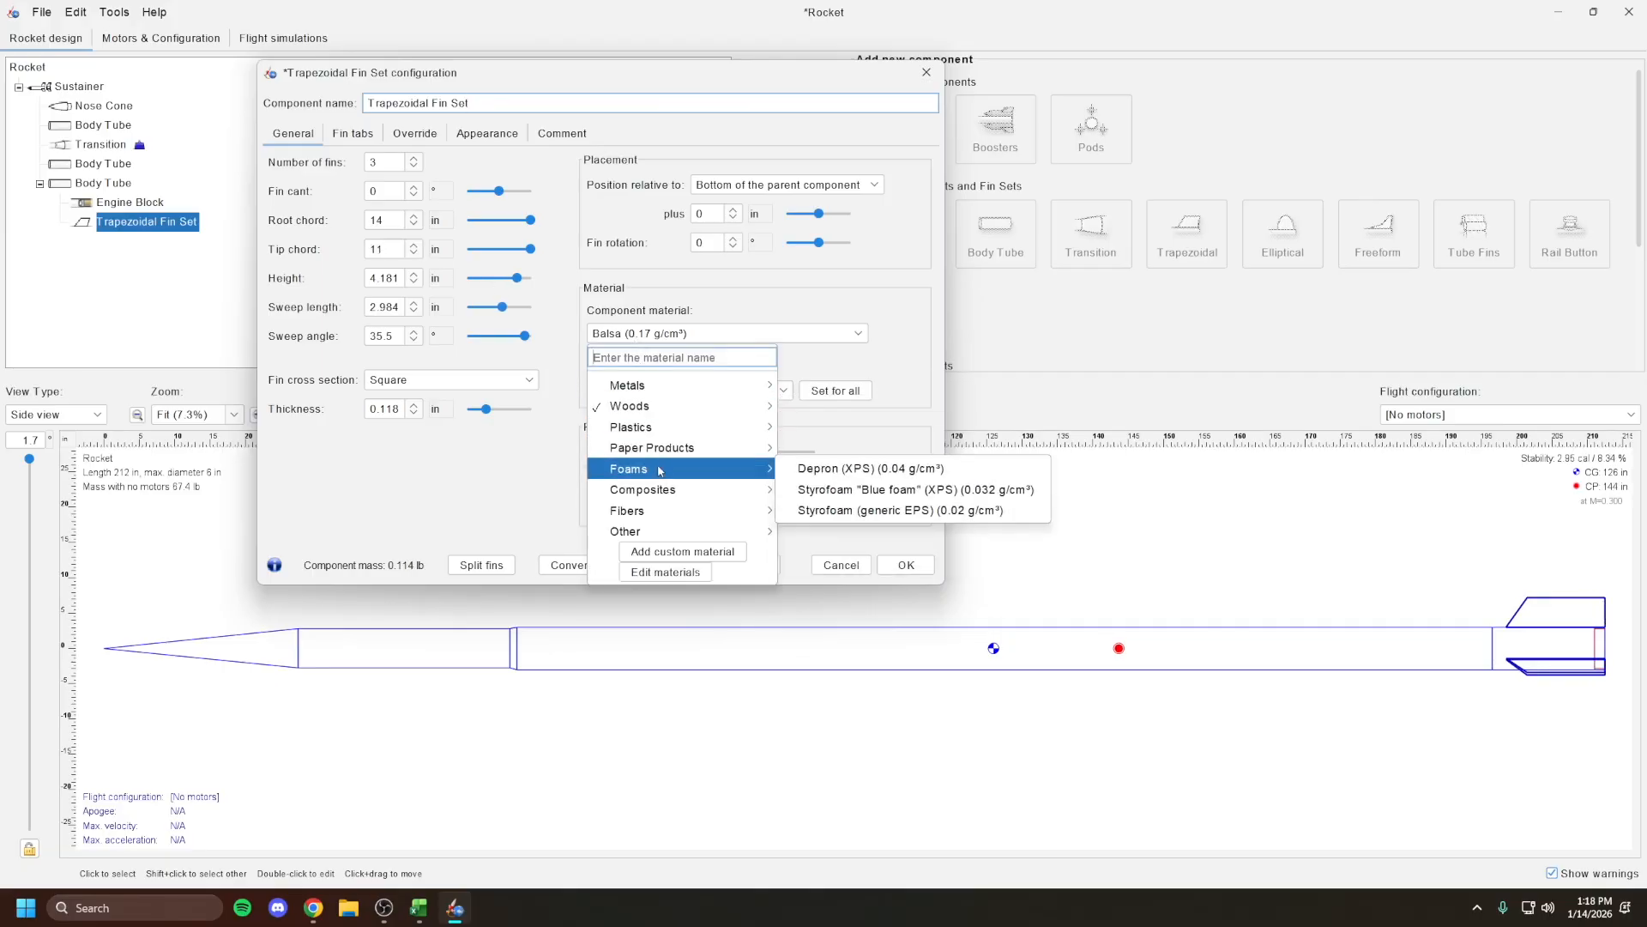
{"action": "left_click", "coordinate": [800, 472]}
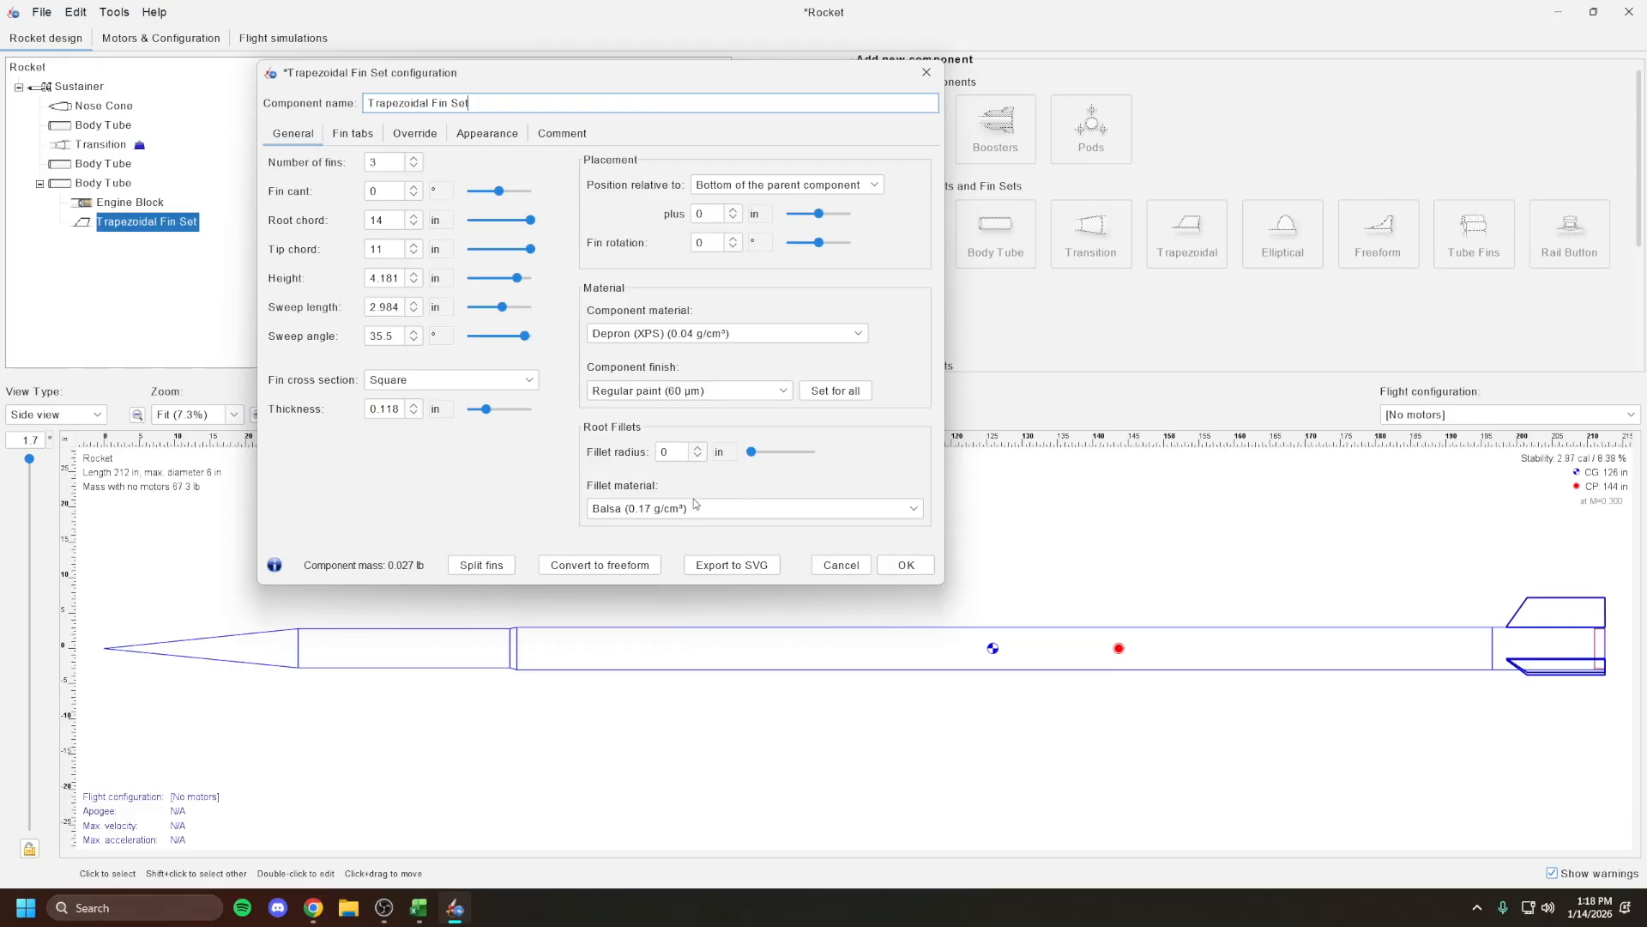
Give the fins a Rounded cross section and accept the fin set configuration
{"action": "left_click", "coordinate": [382, 383]}
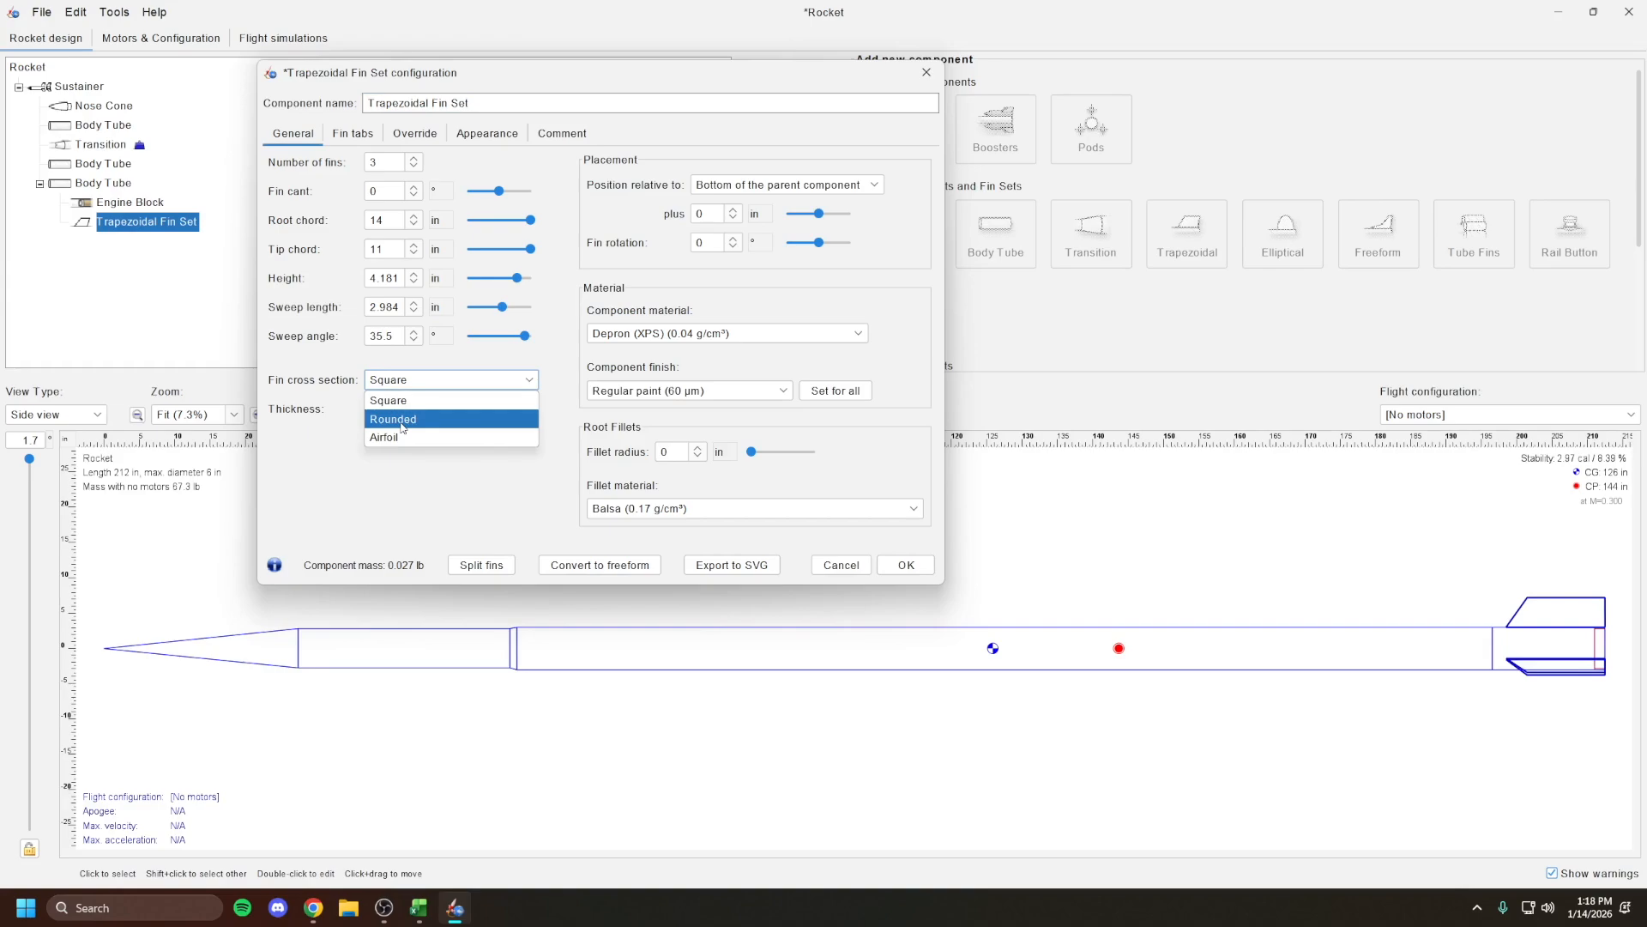
{"action": "left_click", "coordinate": [401, 420]}
{"action": "left_click", "coordinate": [420, 383]}
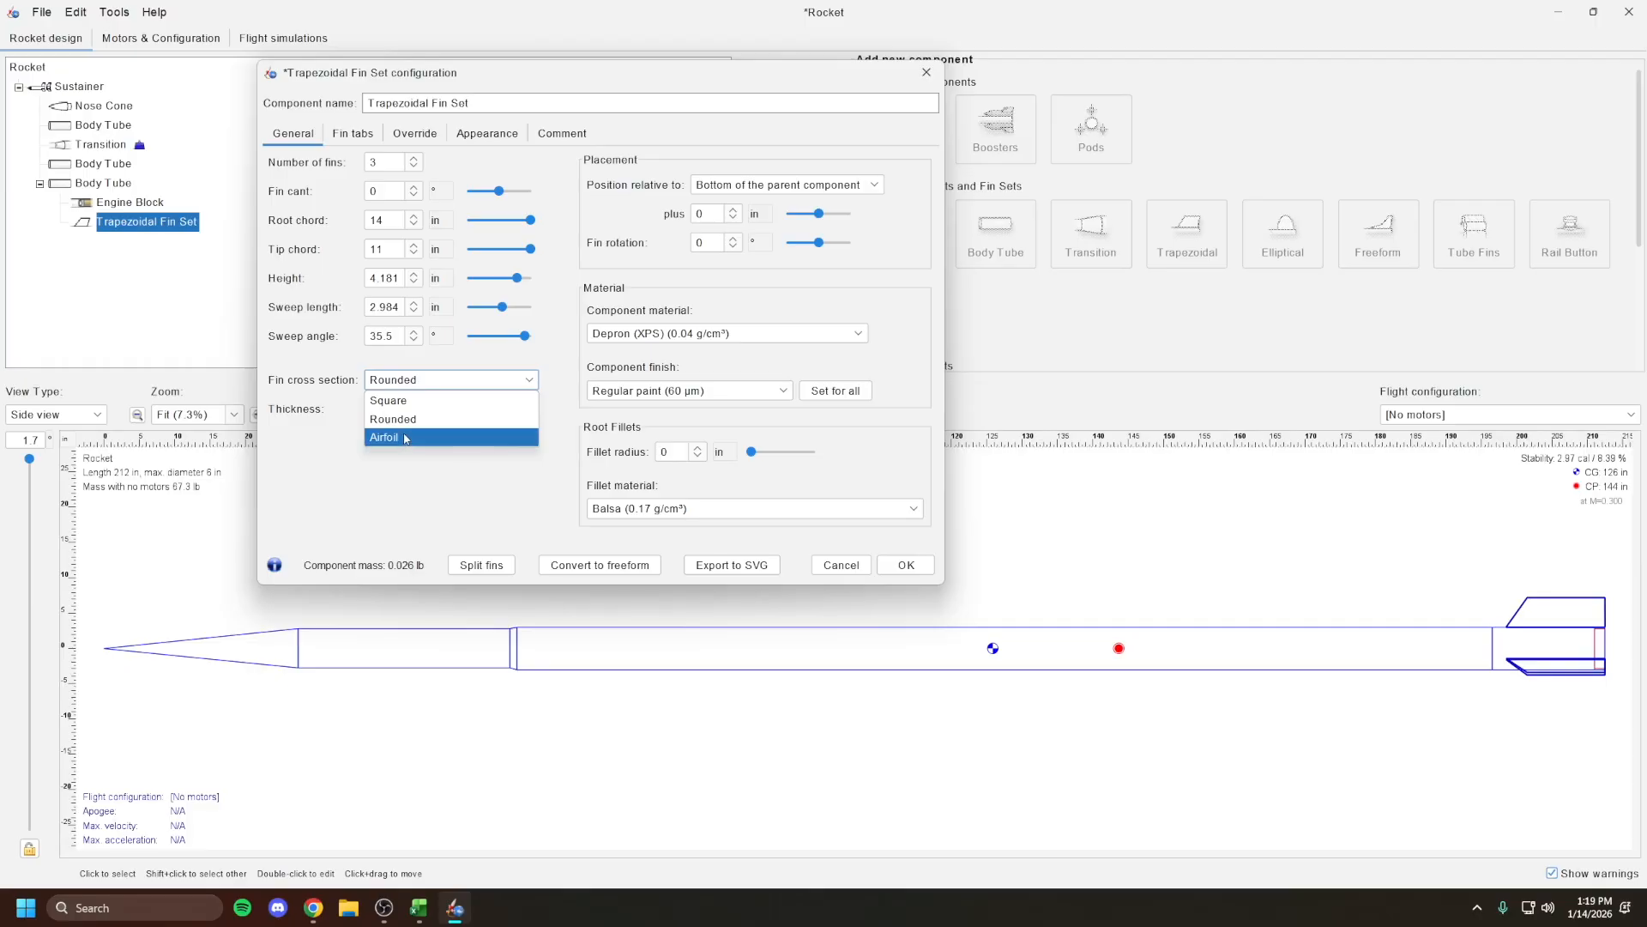
{"action": "left_click", "coordinate": [406, 420]}
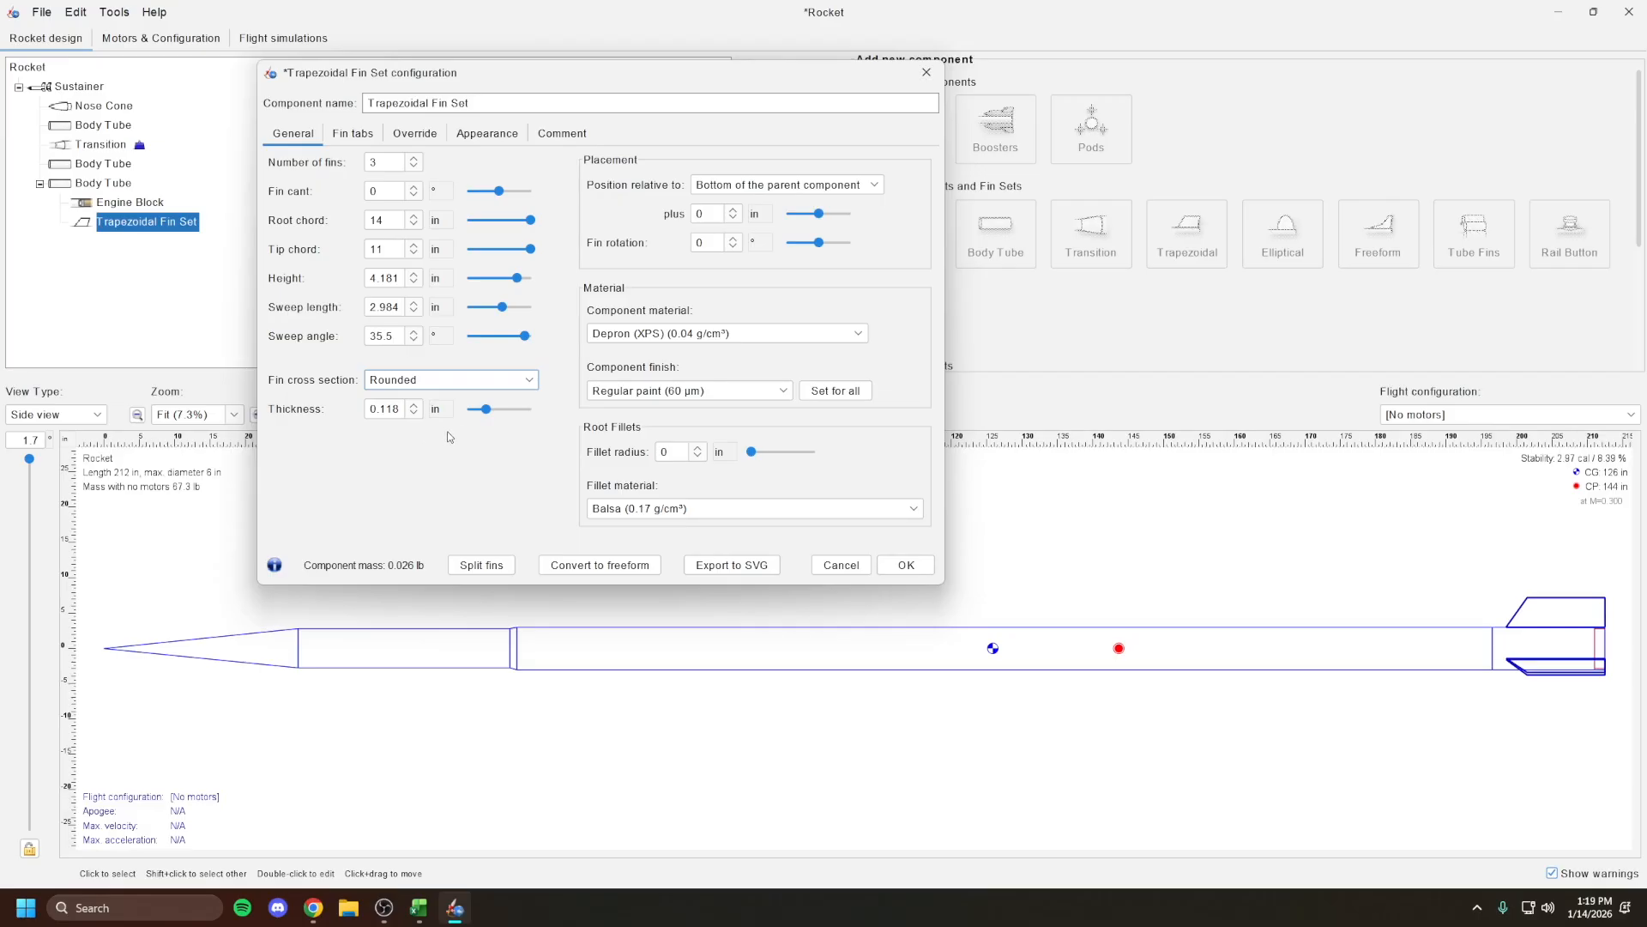
{"action": "left_click", "coordinate": [896, 572]}
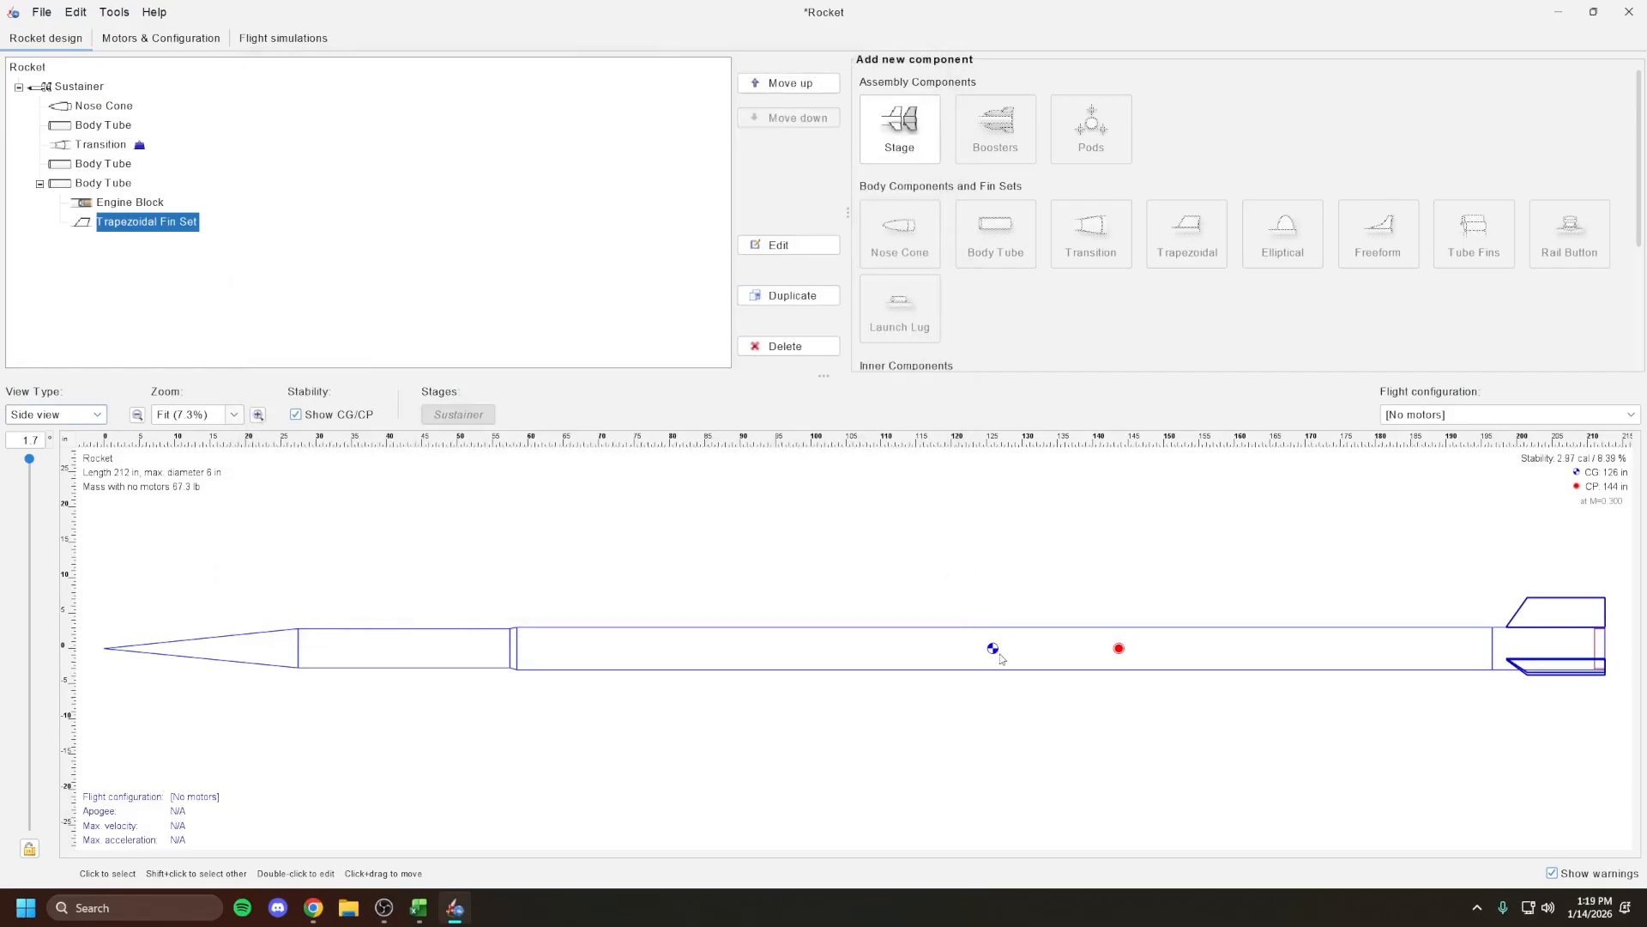
{"action": "left_click", "coordinate": [1269, 645]}
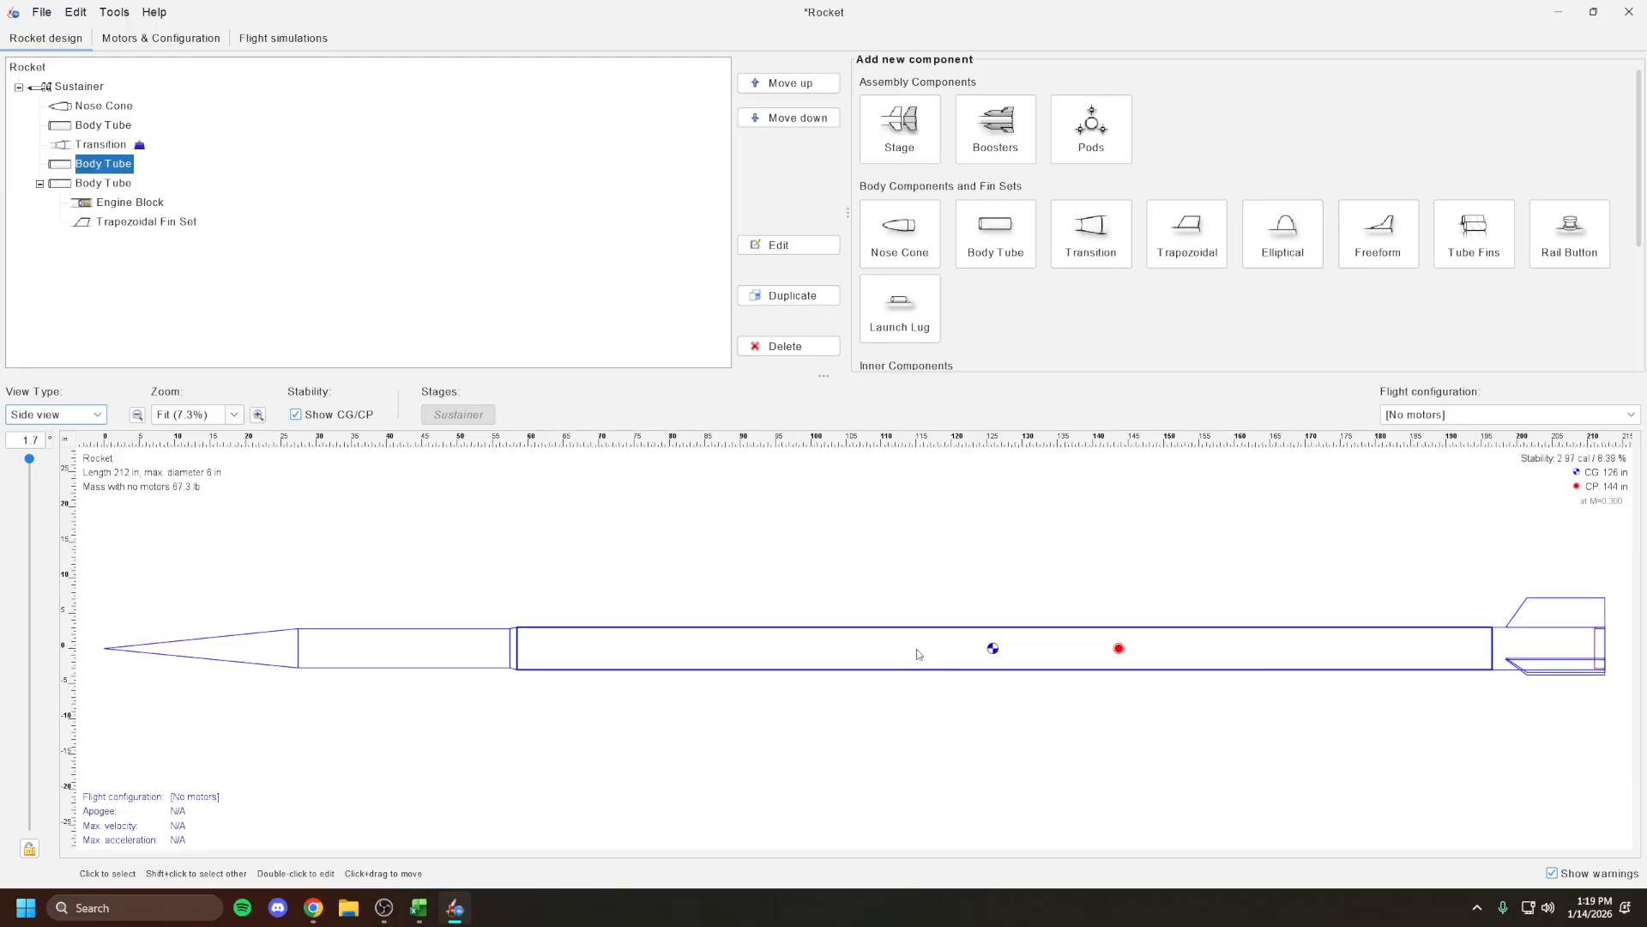
{"action": "left_click", "coordinate": [725, 590]}
{"action": "left_click", "coordinate": [768, 641]}
{"action": "left_click", "coordinate": [799, 612]}
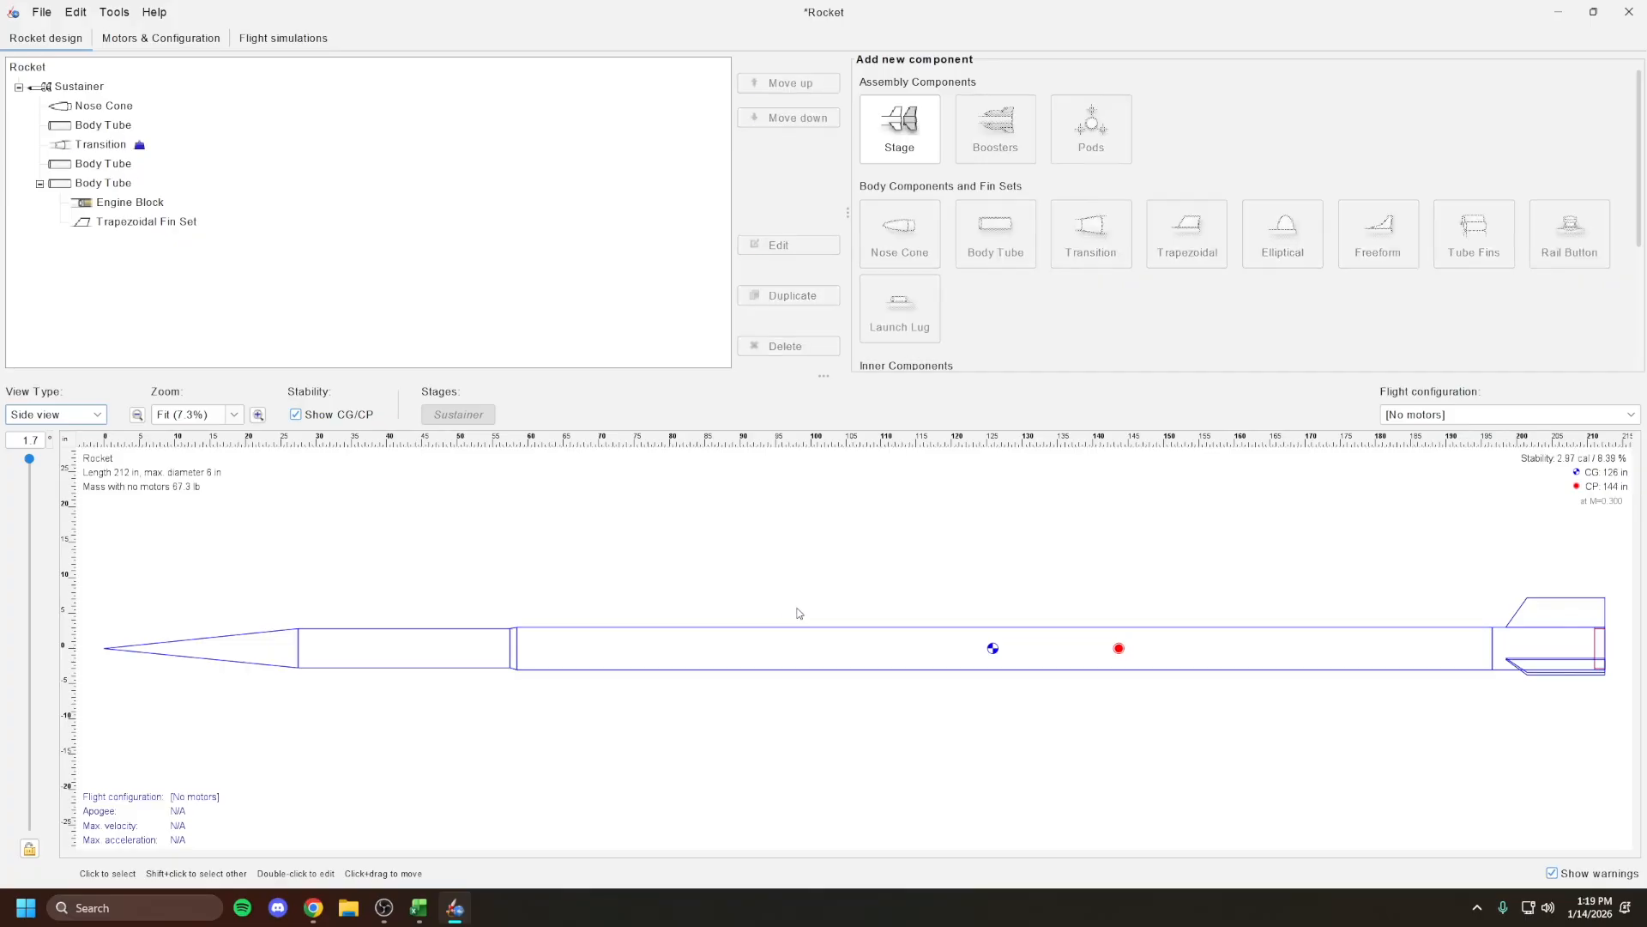
Switch to the HalfCatSim workbook in Excel and select the thrust curve data in Y4:Y152 of the Motor Simulation sheet
{"action": "left_click", "coordinate": [419, 907]}
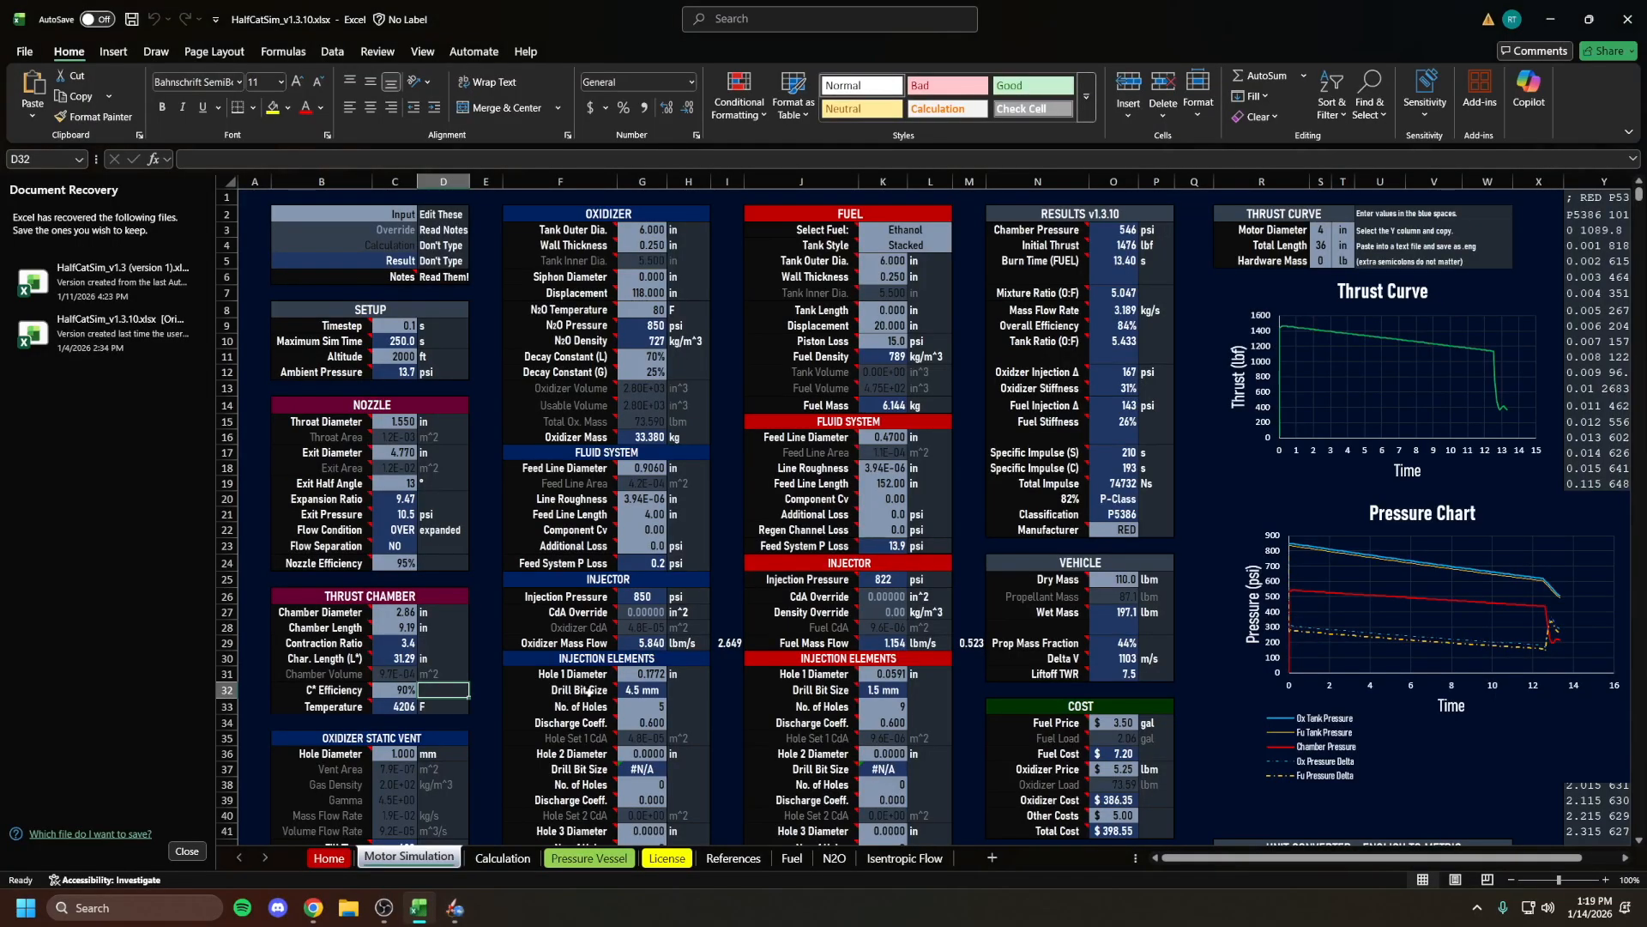
{"action": "left_click_drag", "start_coordinate": [1176, 860], "coordinate": [1212, 861]}
{"action": "left_click", "coordinate": [1191, 405]}
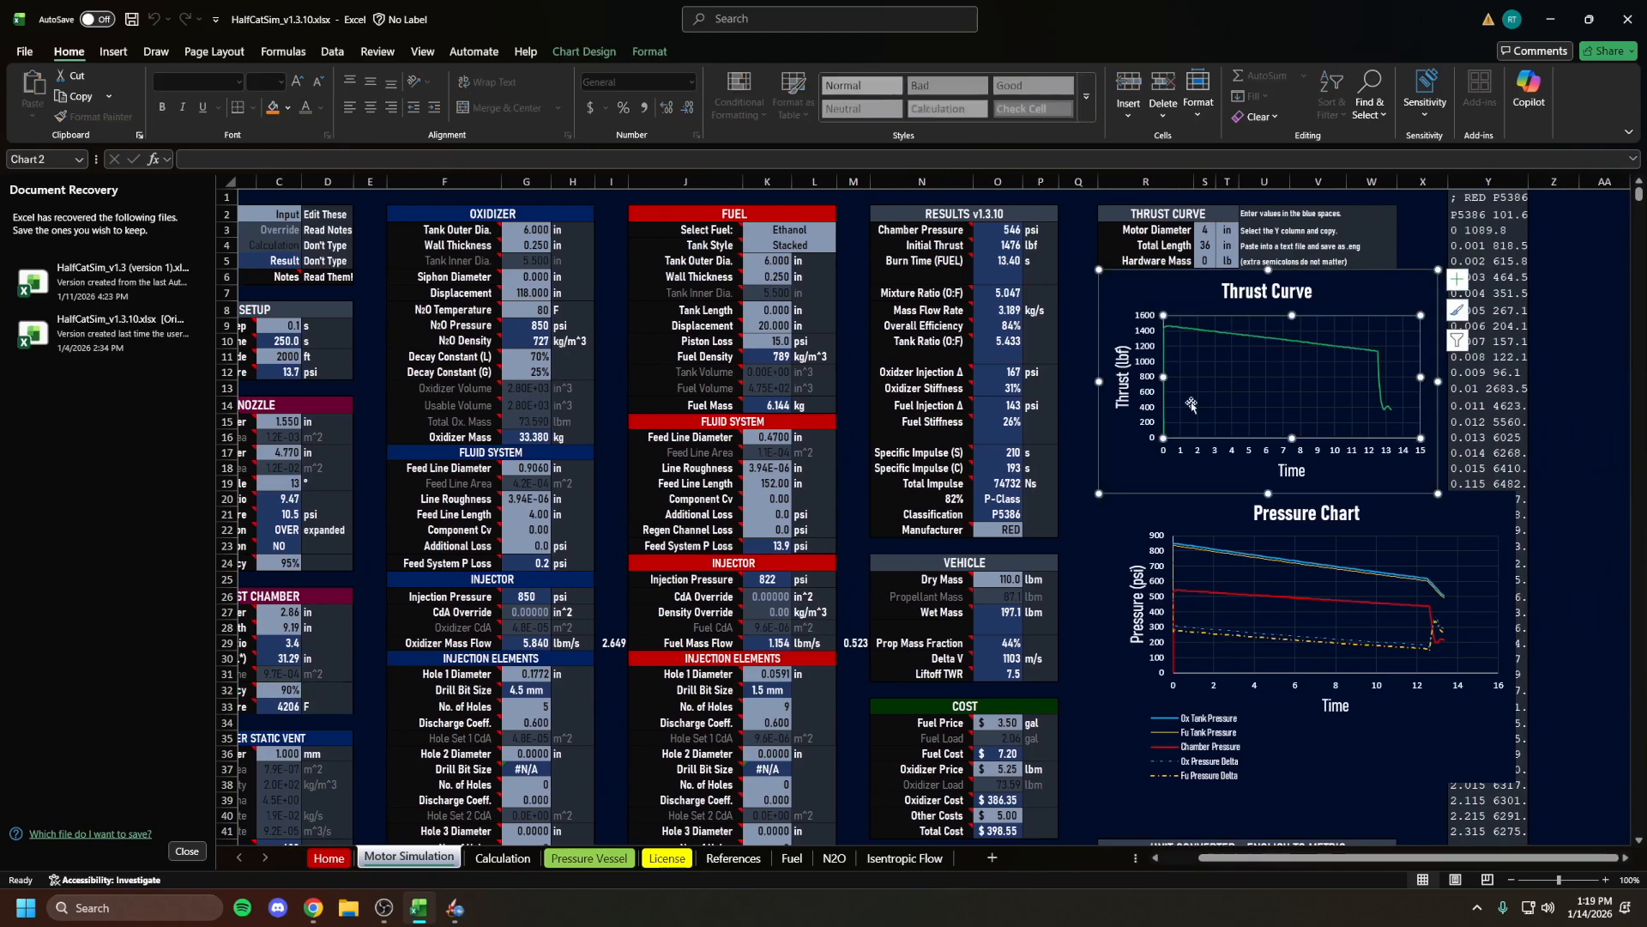
{"action": "left_click", "coordinate": [1485, 437]}
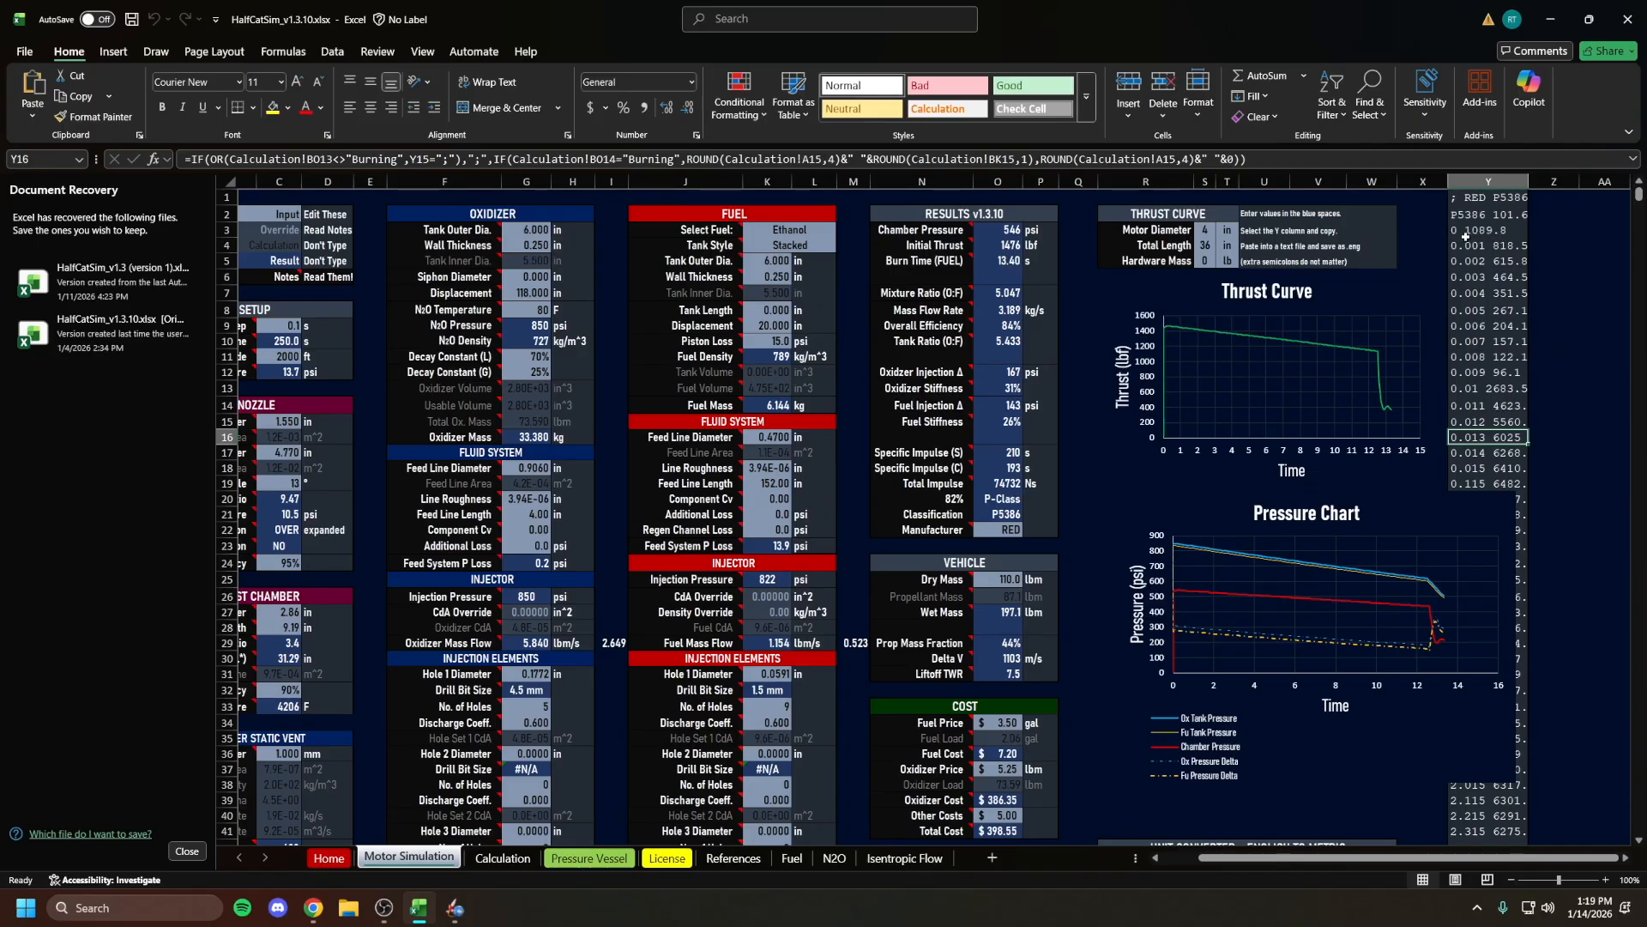
{"action": "left_click", "coordinate": [1521, 246]}
{"action": "left_click_drag", "start_coordinate": [1515, 247], "coordinate": [1510, 645]}
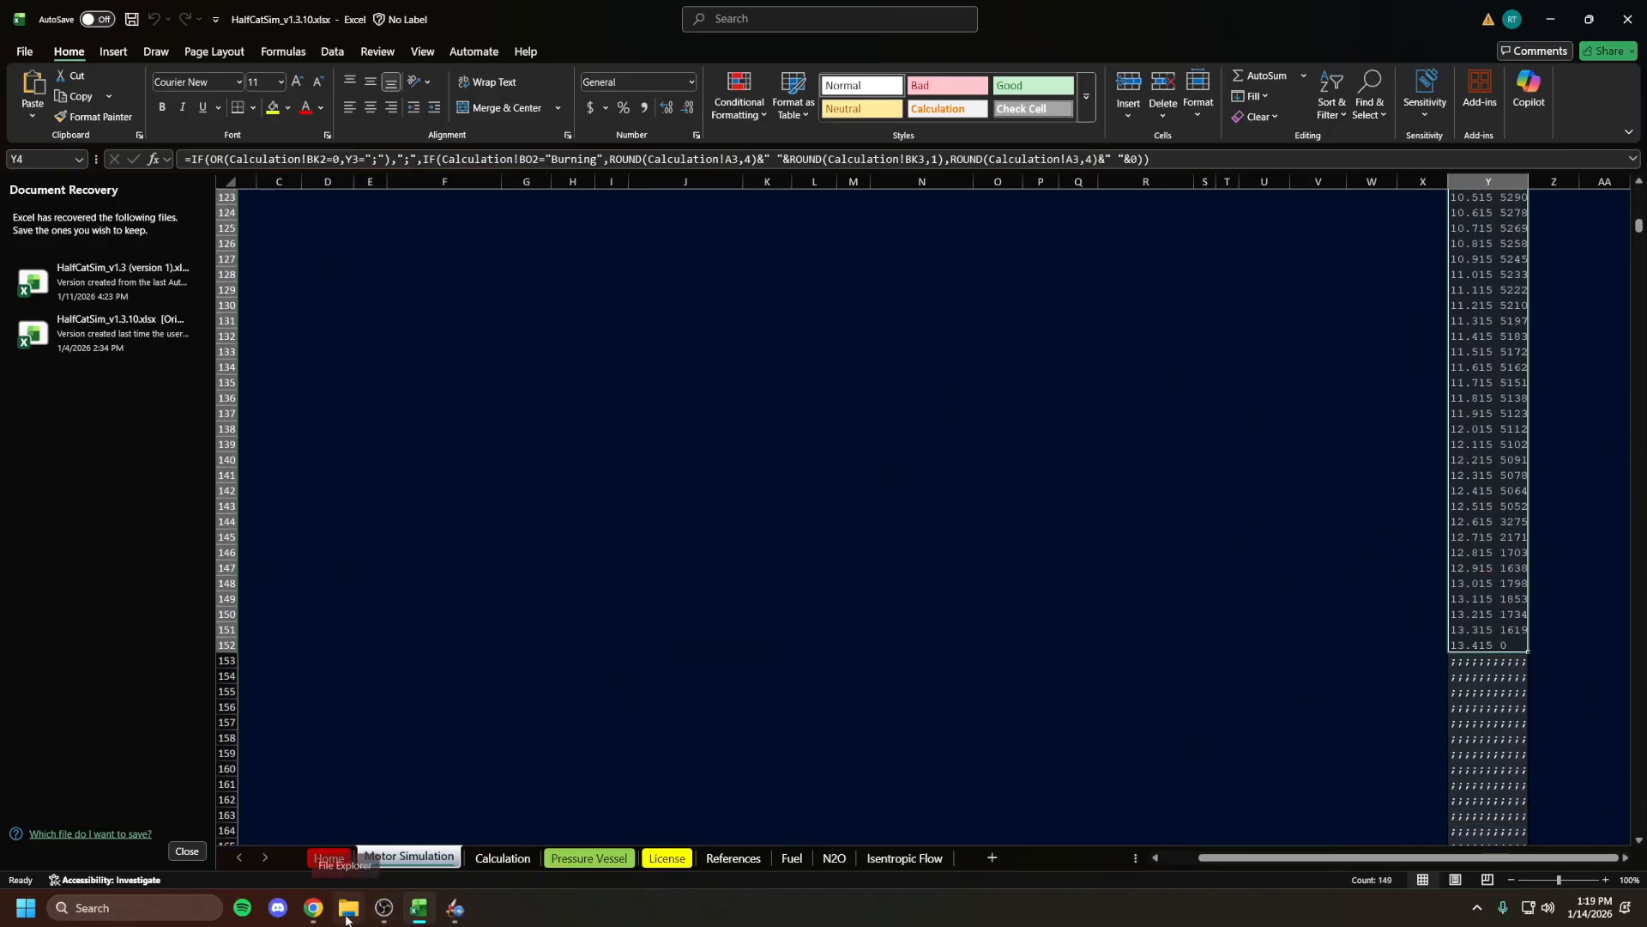
Return to OpenRocket and select the user-defined thrust curves folder path in the preferences
{"action": "left_click", "coordinate": [455, 908]}
{"action": "left_click", "coordinate": [75, 12]}
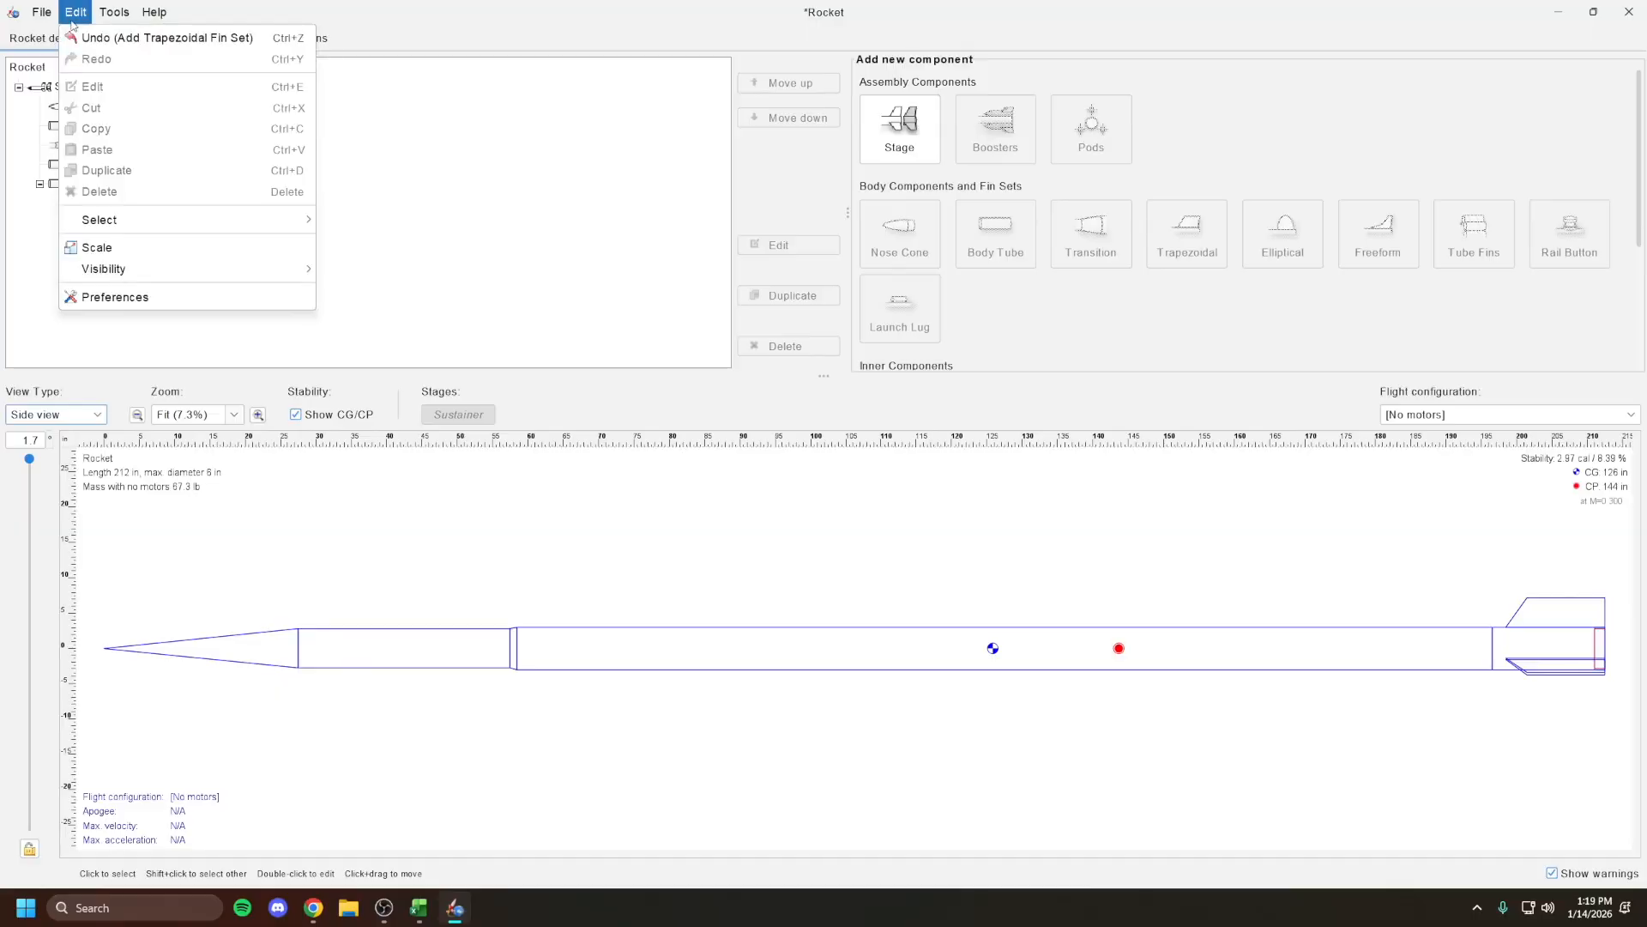
{"action": "left_click", "coordinate": [120, 297]}
{"action": "triple_click", "coordinate": [670, 315]}
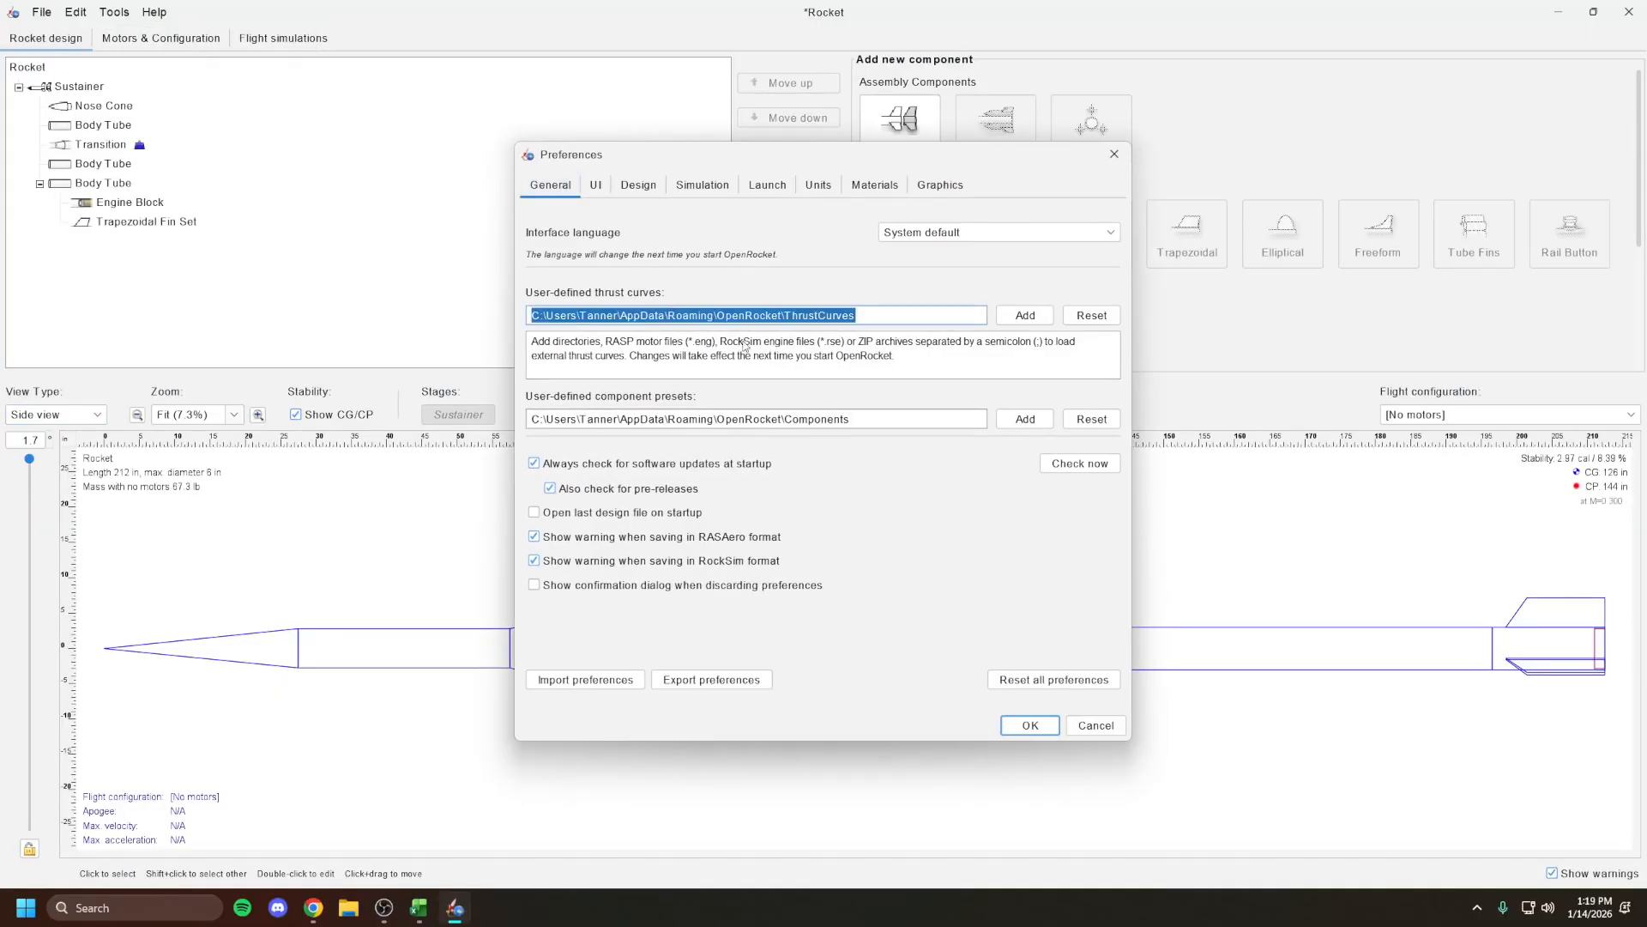
Go to the copied ThrustCurves folder path in File Explorer and open the Elysium2_.eng file
{"action": "left_click", "coordinate": [349, 907]}
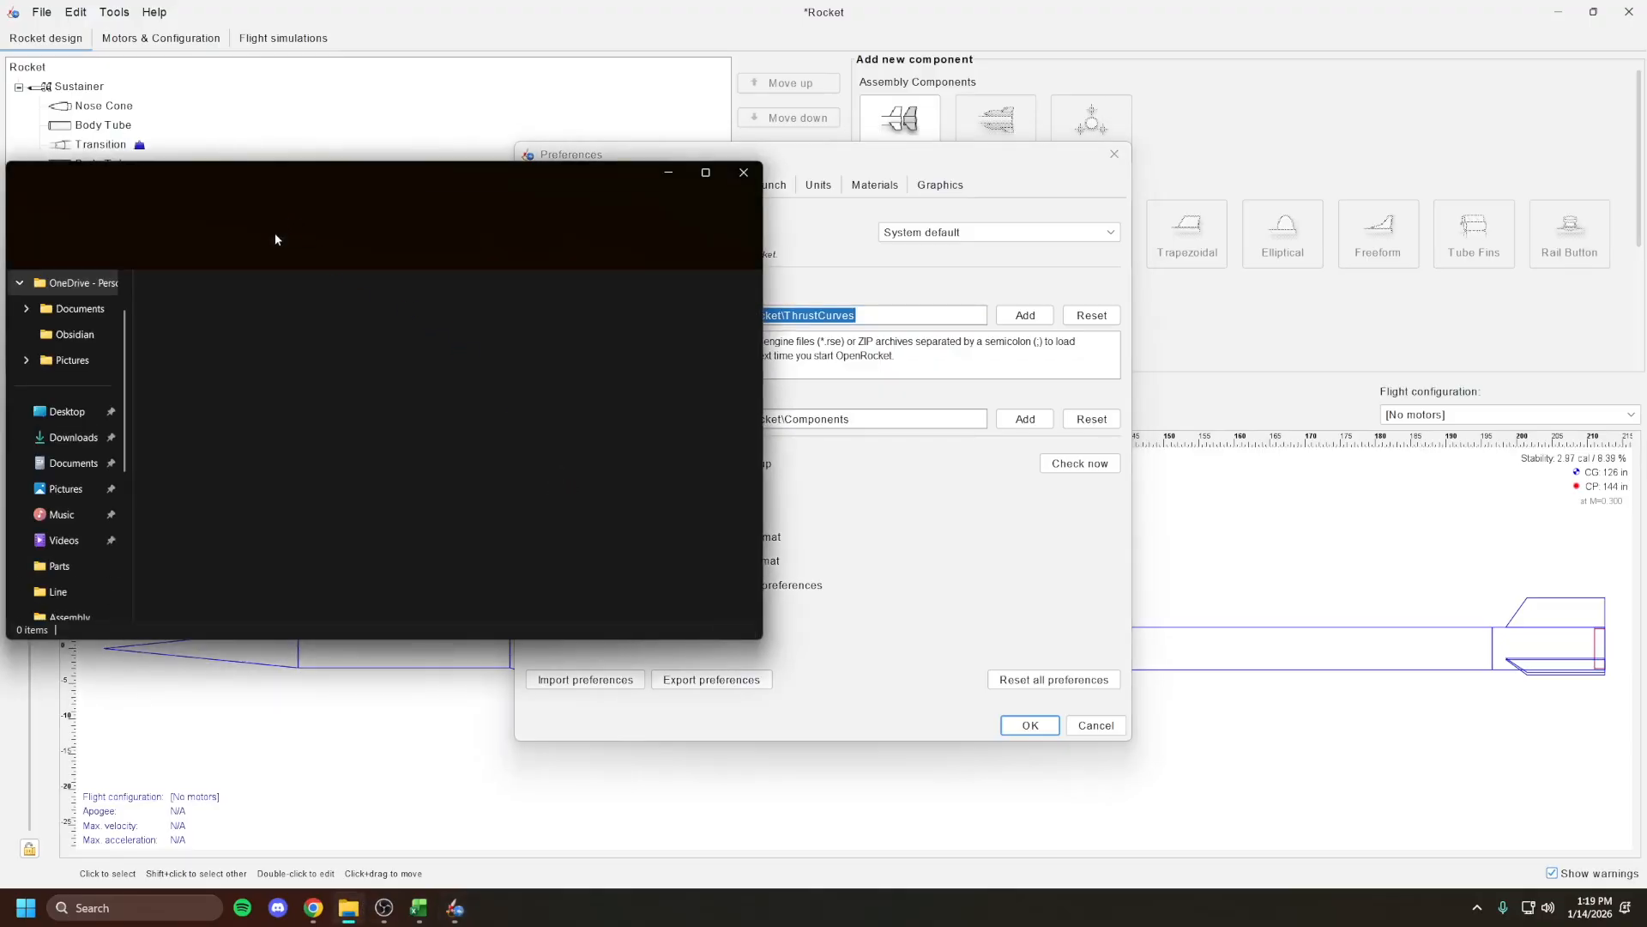
{"action": "left_click", "coordinate": [297, 210]}
{"action": "key", "text": "ctrl+v"}
{"action": "key", "text": "Return"}
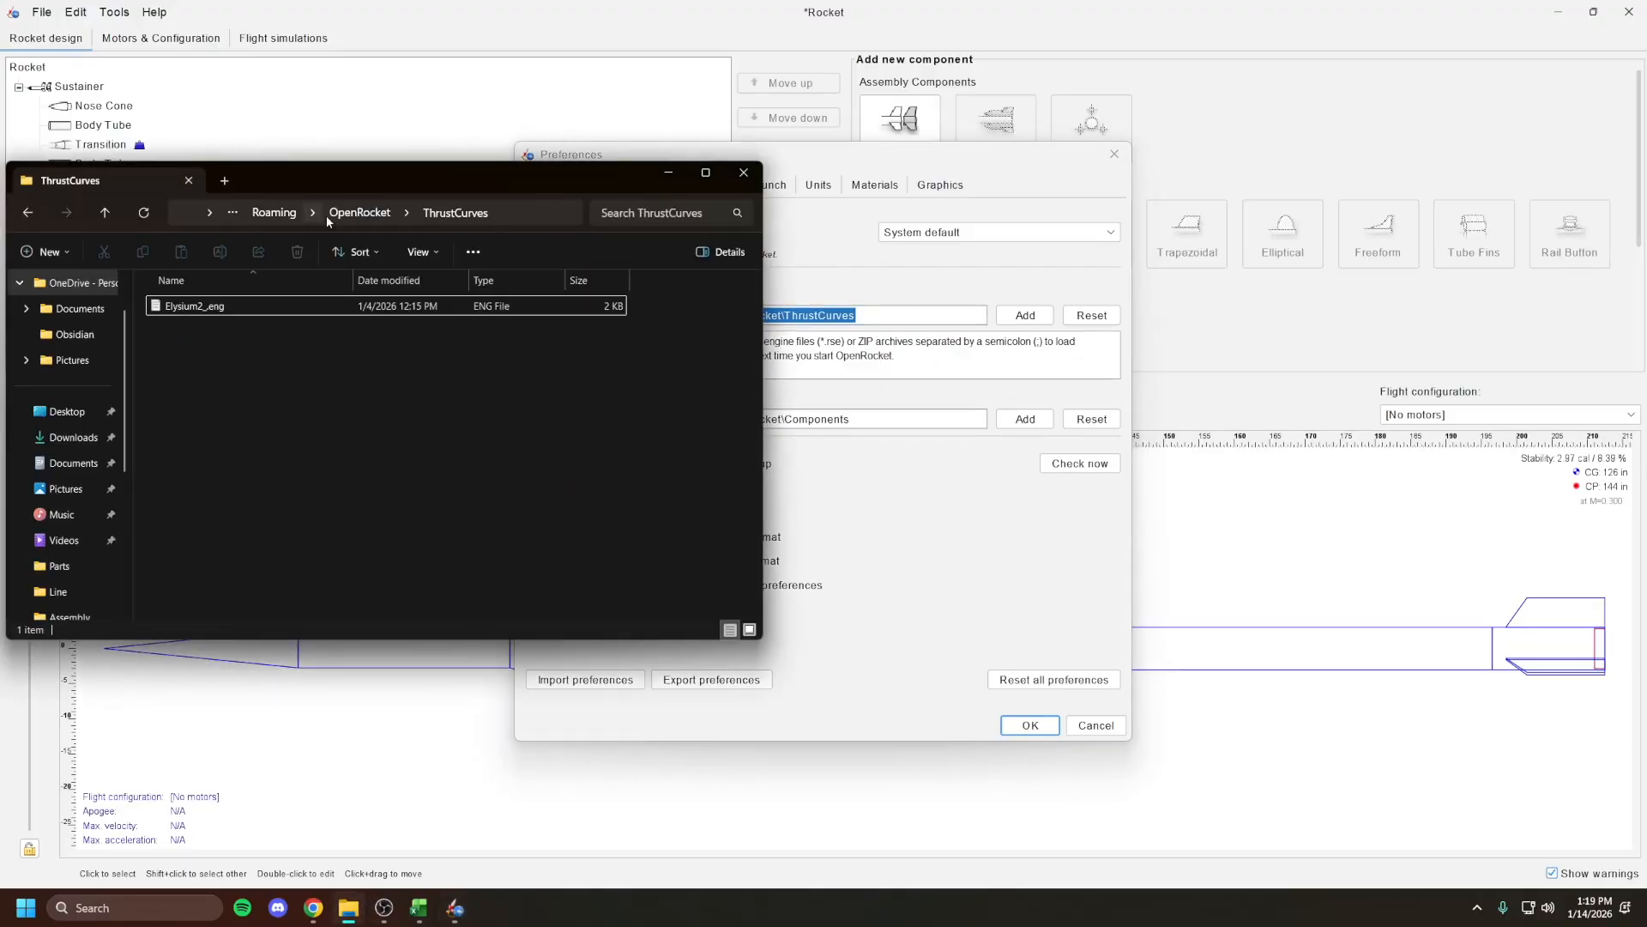
{"action": "double_click", "coordinate": [237, 305]}
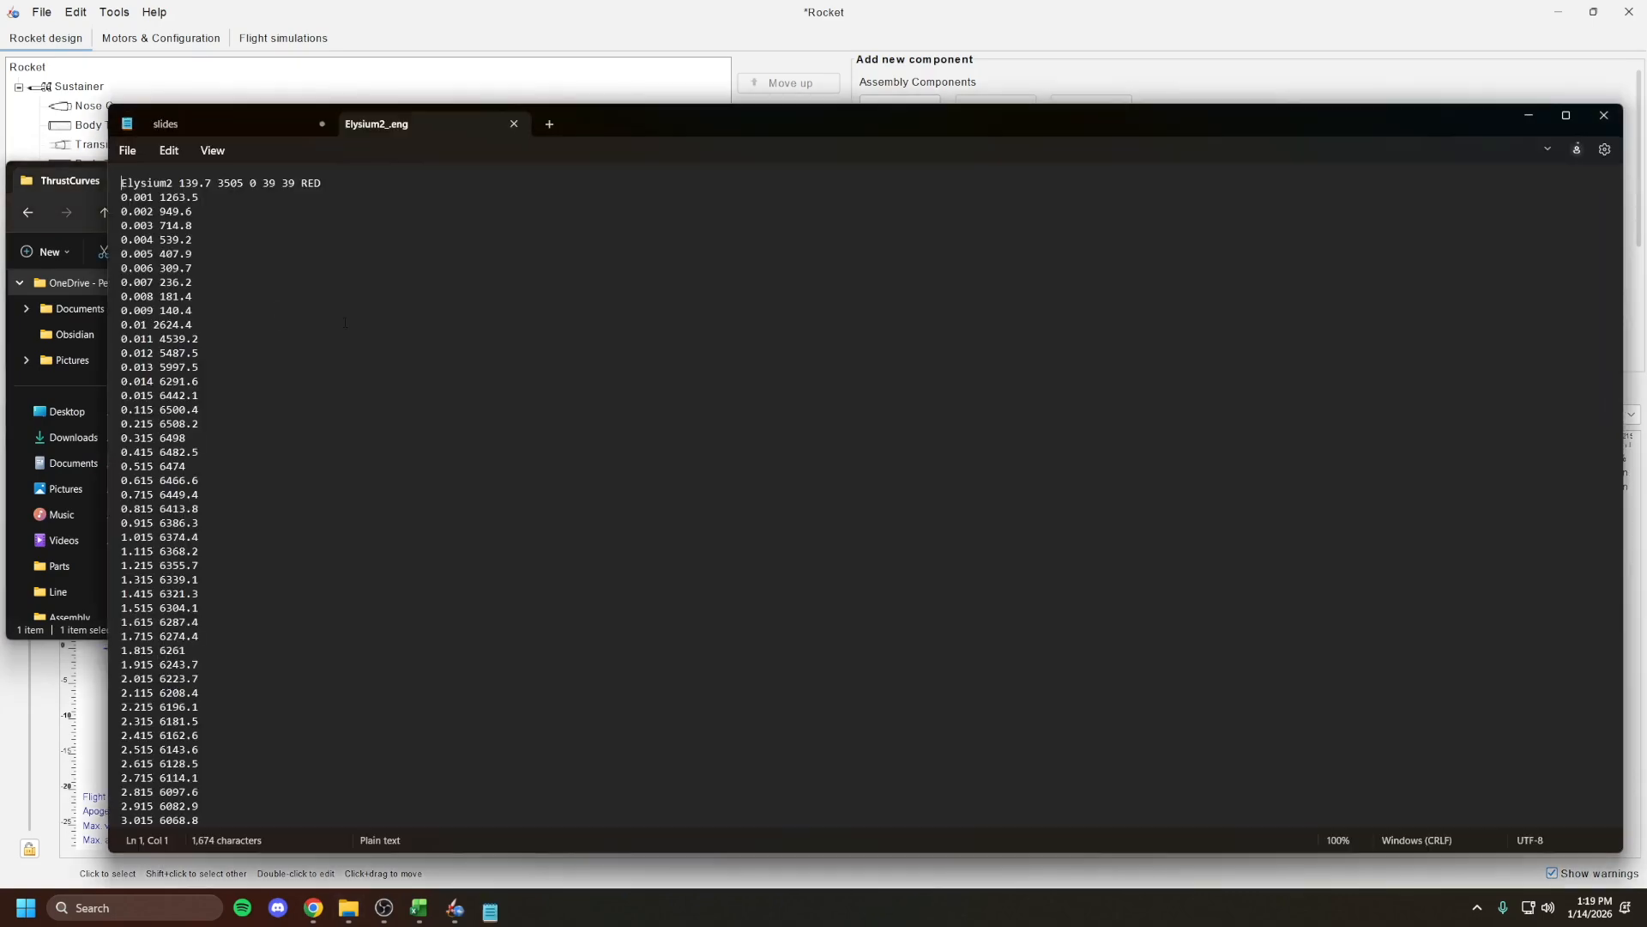
Examine the motor name and diameter entries in the header line of the Elysium2 thrust curve file
{"action": "left_click", "coordinate": [147, 183]}
{"action": "double_click", "coordinate": [163, 185]}
{"action": "left_click", "coordinate": [190, 198]}
{"action": "left_click", "coordinate": [121, 180]}
{"action": "double_click", "coordinate": [152, 183]}
{"action": "left_click", "coordinate": [152, 197]}
{"action": "triple_click", "coordinate": [153, 184]}
{"action": "left_click", "coordinate": [158, 184]}
{"action": "left_click", "coordinate": [141, 197]}
{"action": "double_click", "coordinate": [140, 197]}
{"action": "double_click", "coordinate": [154, 184]}
{"action": "left_click", "coordinate": [121, 198]}
{"action": "left_click_drag", "start_coordinate": [121, 197], "coordinate": [211, 184]}
{"action": "left_click", "coordinate": [204, 495]}
{"action": "left_click", "coordinate": [117, 183]}
{"action": "left_click", "coordinate": [125, 184]}
{"action": "left_click", "coordinate": [178, 184]}
{"action": "left_click", "coordinate": [179, 183]}
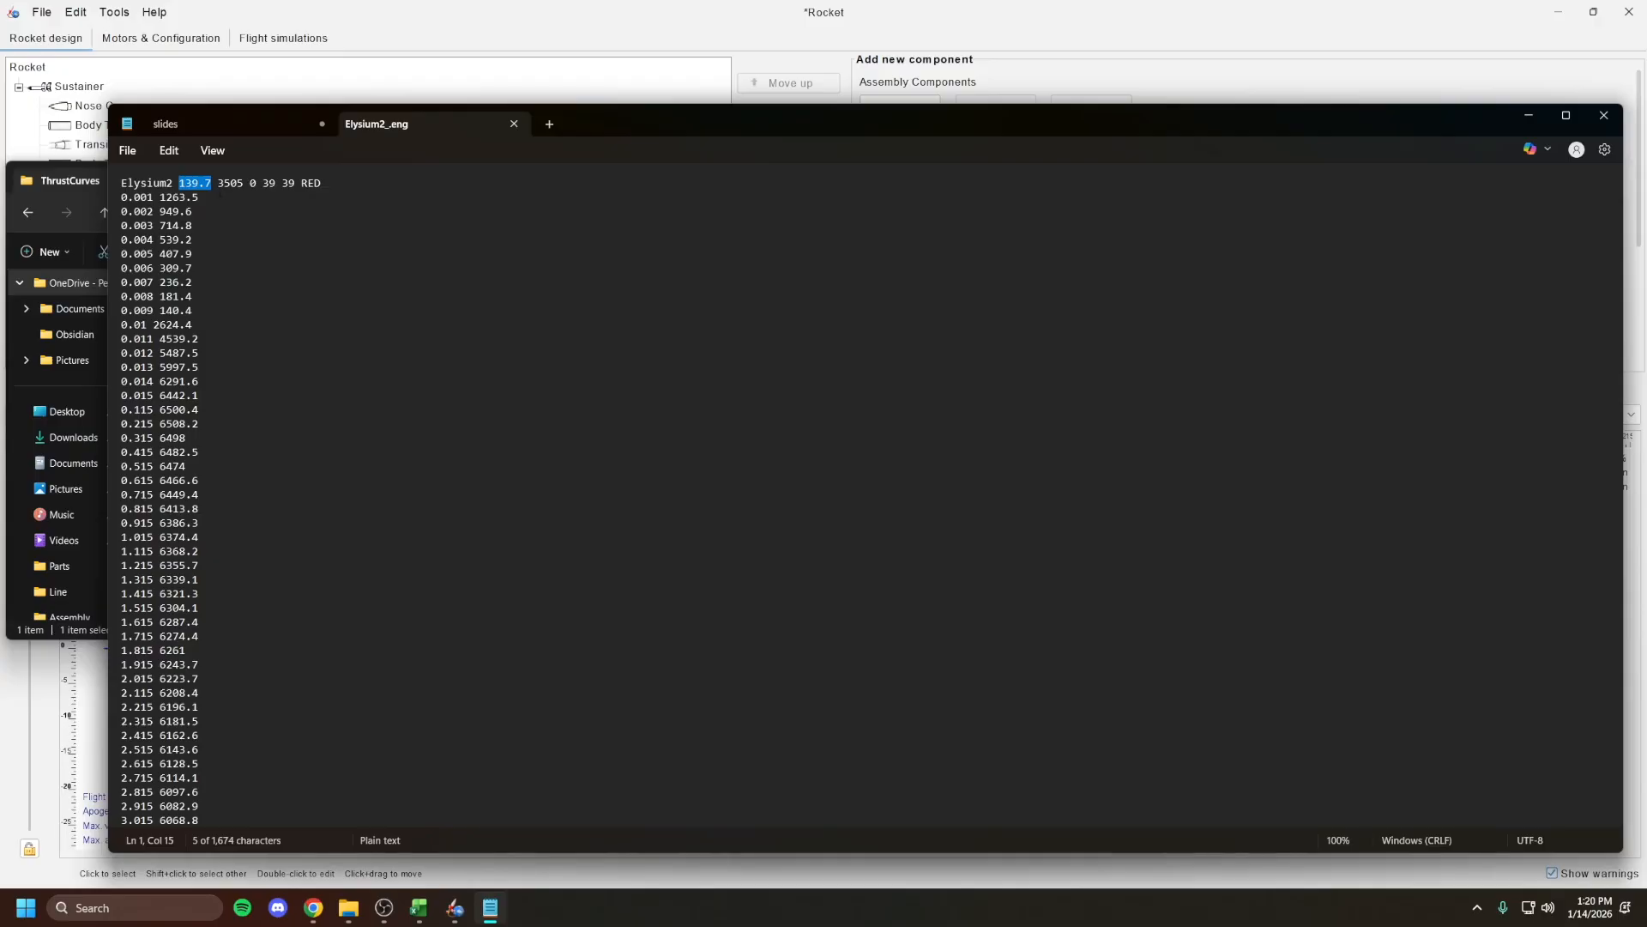
Examine the header line's motor length, delay, propellant mass, total mass and manufacturer entries
{"action": "double_click", "coordinate": [232, 183]}
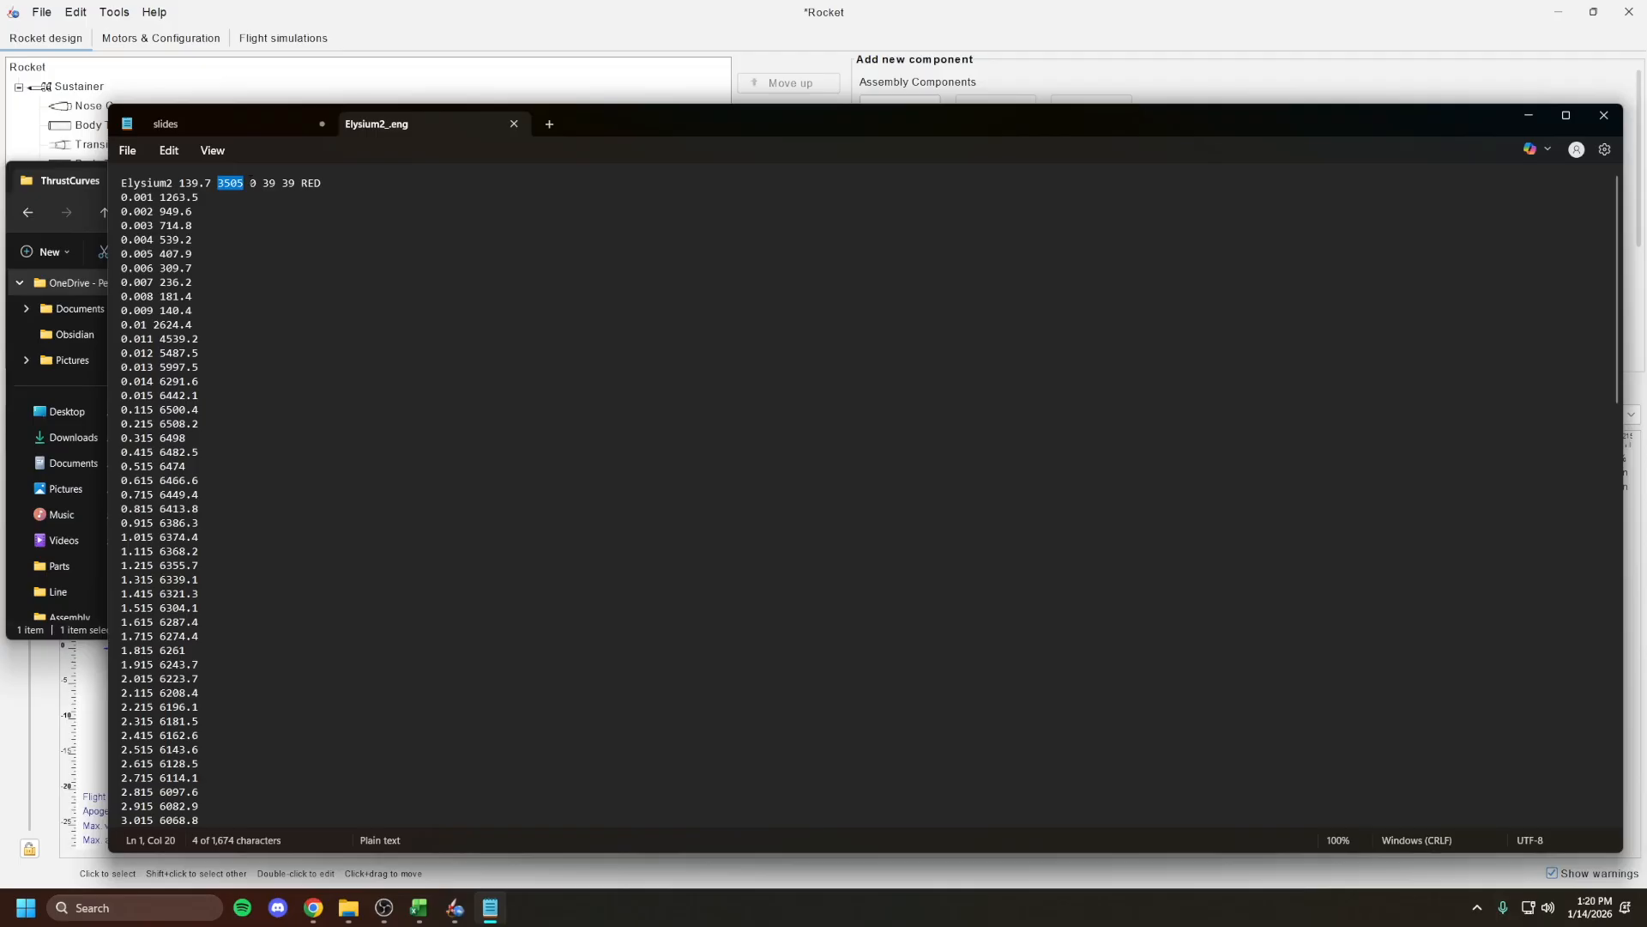
{"action": "double_click", "coordinate": [253, 183]}
{"action": "double_click", "coordinate": [268, 183]}
{"action": "double_click", "coordinate": [288, 183]}
{"action": "left_click", "coordinate": [293, 196]}
{"action": "double_click", "coordinate": [288, 183]}
{"action": "left_click", "coordinate": [286, 186]}
{"action": "double_click", "coordinate": [270, 185]}
{"action": "double_click", "coordinate": [288, 184]}
{"action": "left_click", "coordinate": [288, 184]}
{"action": "double_click", "coordinate": [269, 184]}
{"action": "left_click", "coordinate": [282, 183]}
{"action": "double_click", "coordinate": [289, 183]}
{"action": "left_click", "coordinate": [269, 184]}
{"action": "double_click", "coordinate": [288, 184]}
{"action": "double_click", "coordinate": [270, 184]}
{"action": "left_click", "coordinate": [289, 183]}
{"action": "double_click", "coordinate": [303, 183]}
{"action": "left_click", "coordinate": [332, 187]}
Review the time and thrust data pairs from below the header to the end of the file
{"action": "left_click_drag", "start_coordinate": [122, 197], "coordinate": [189, 828]}
{"action": "left_click", "coordinate": [161, 198]}
{"action": "left_click", "coordinate": [173, 212]}
{"action": "left_click", "coordinate": [245, 822]}
{"action": "scroll", "coordinate": [279, 427], "scroll_direction": "up", "scroll_amount": 20}
Save the thrust curve as Elysium2_.eng with type All files, replacing the existing file, and accept the OpenRocket preferences
{"action": "left_click", "coordinate": [129, 151]}
{"action": "left_click", "coordinate": [156, 334]}
{"action": "left_click", "coordinate": [295, 471]}
{"action": "left_click", "coordinate": [295, 495]}
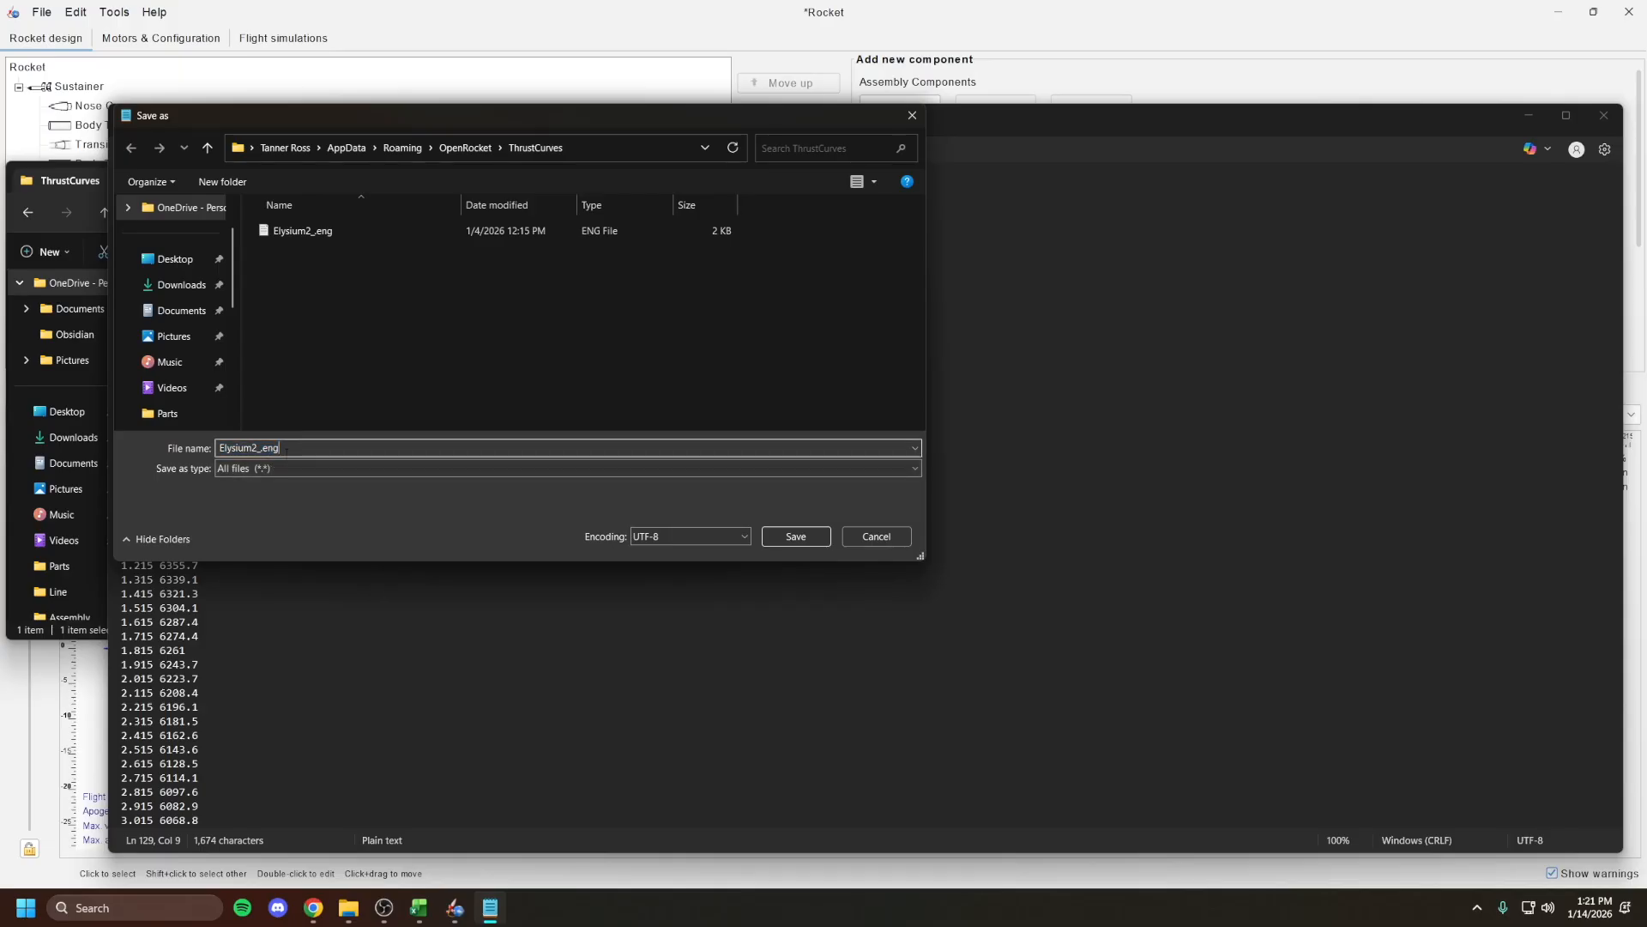
{"action": "left_click", "coordinate": [796, 536]}
{"action": "left_click", "coordinate": [858, 452]}
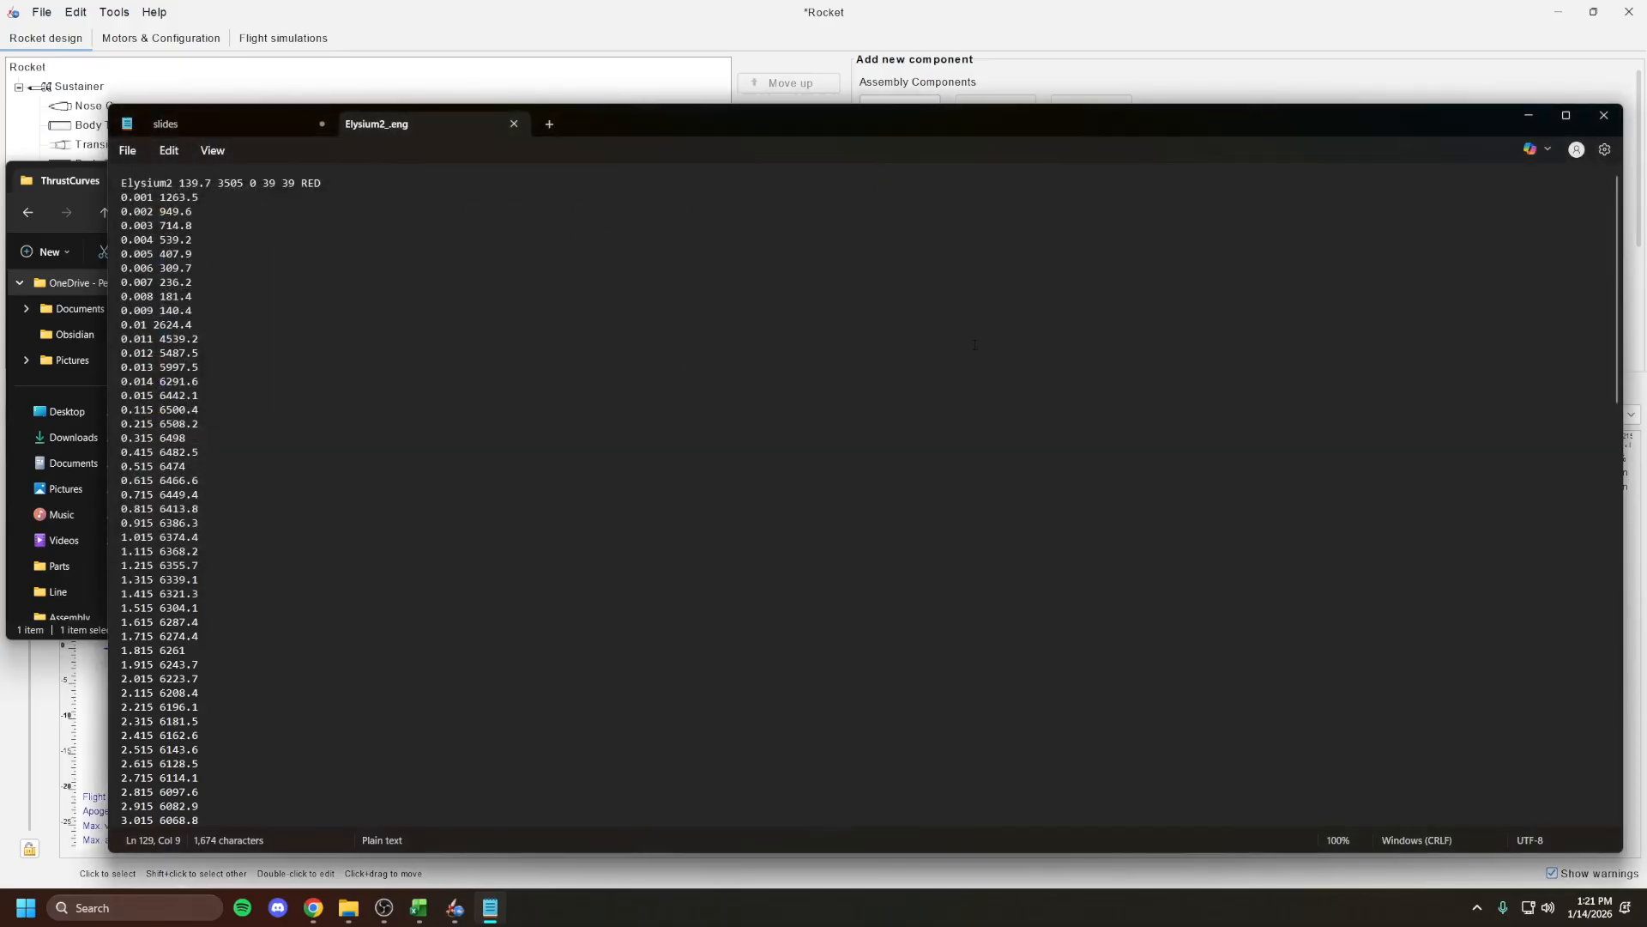
{"action": "left_click", "coordinate": [1601, 118]}
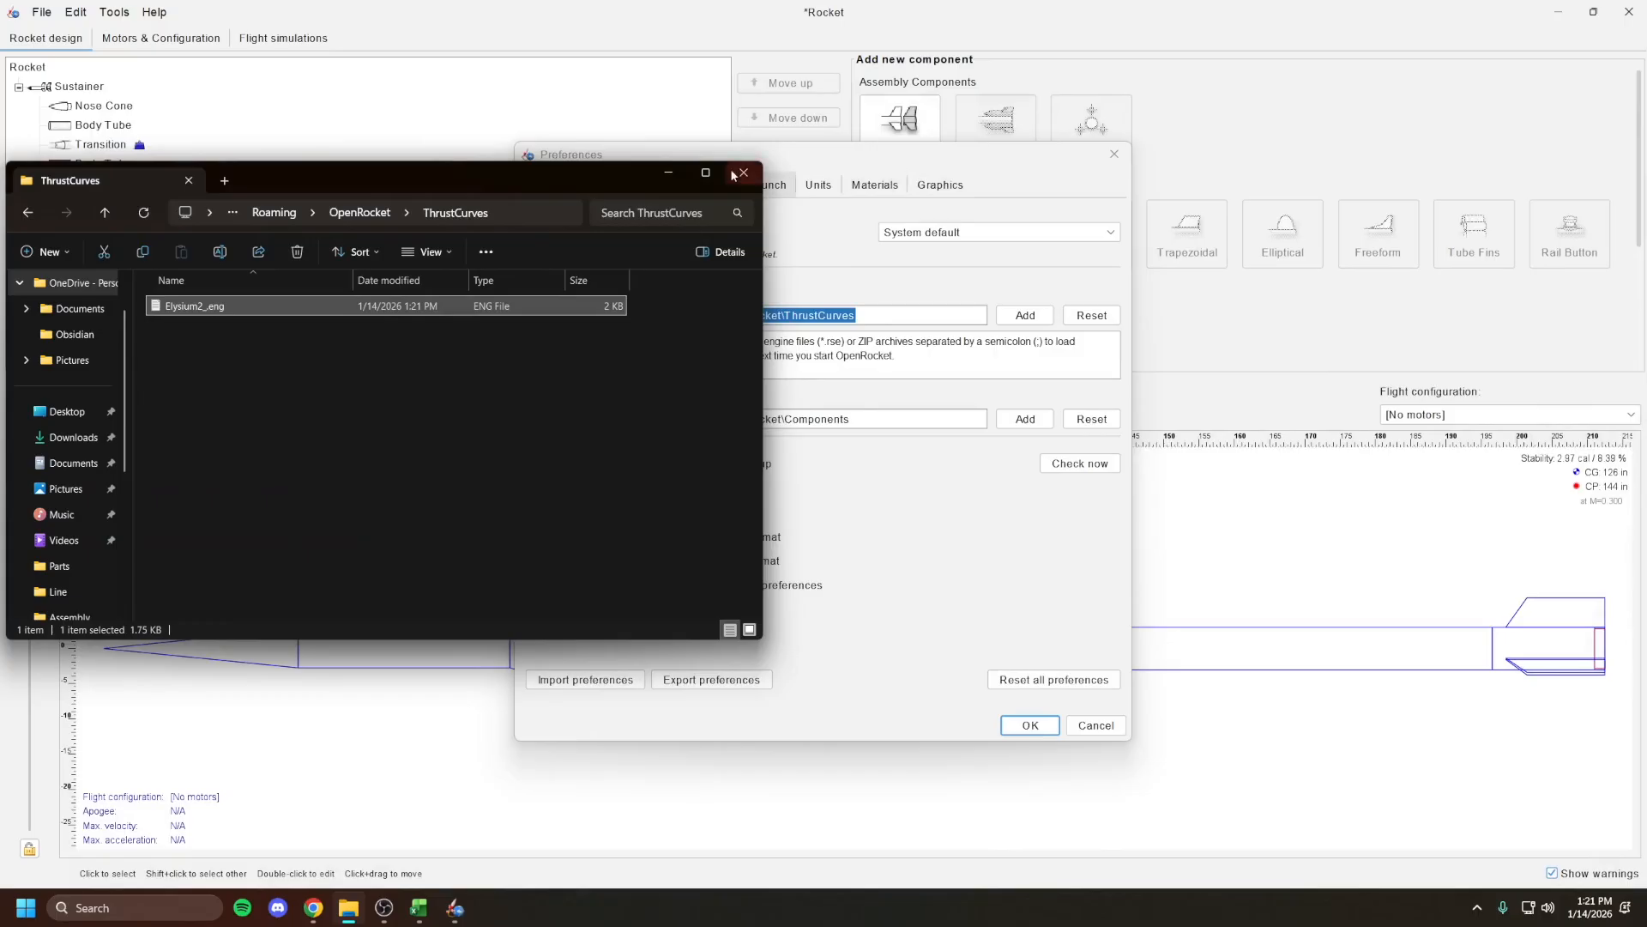
{"action": "left_click", "coordinate": [751, 174]}
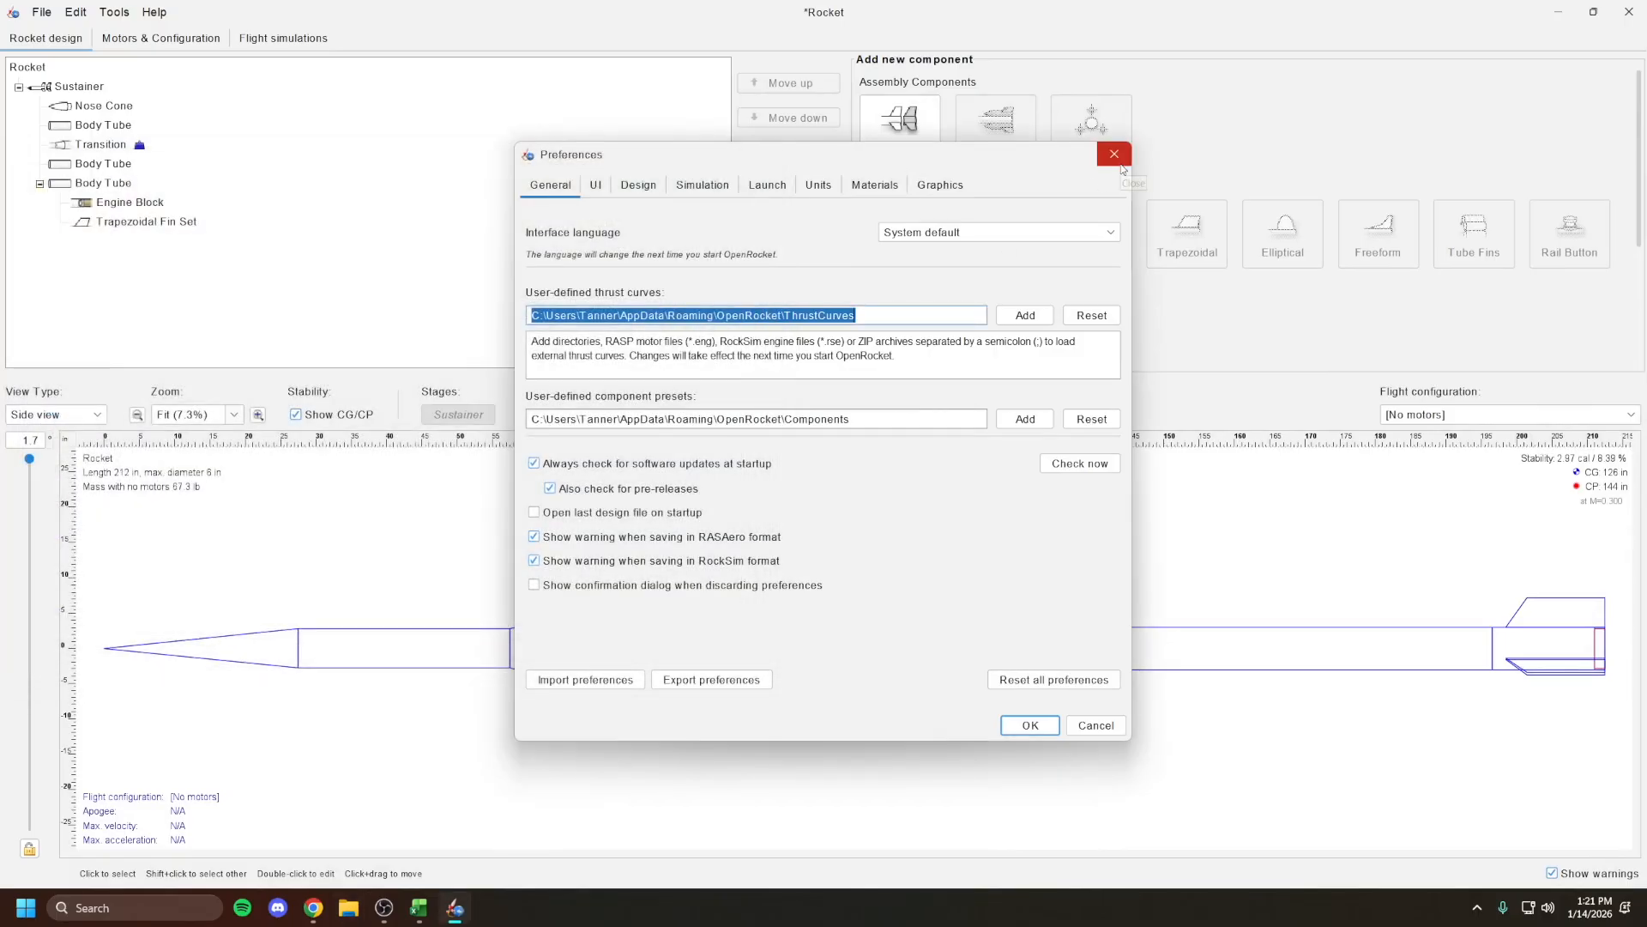
{"action": "left_click", "coordinate": [1056, 729]}
Check the motor settings of the long aluminum body tube and accept its configuration
{"action": "double_click", "coordinate": [1114, 659]}
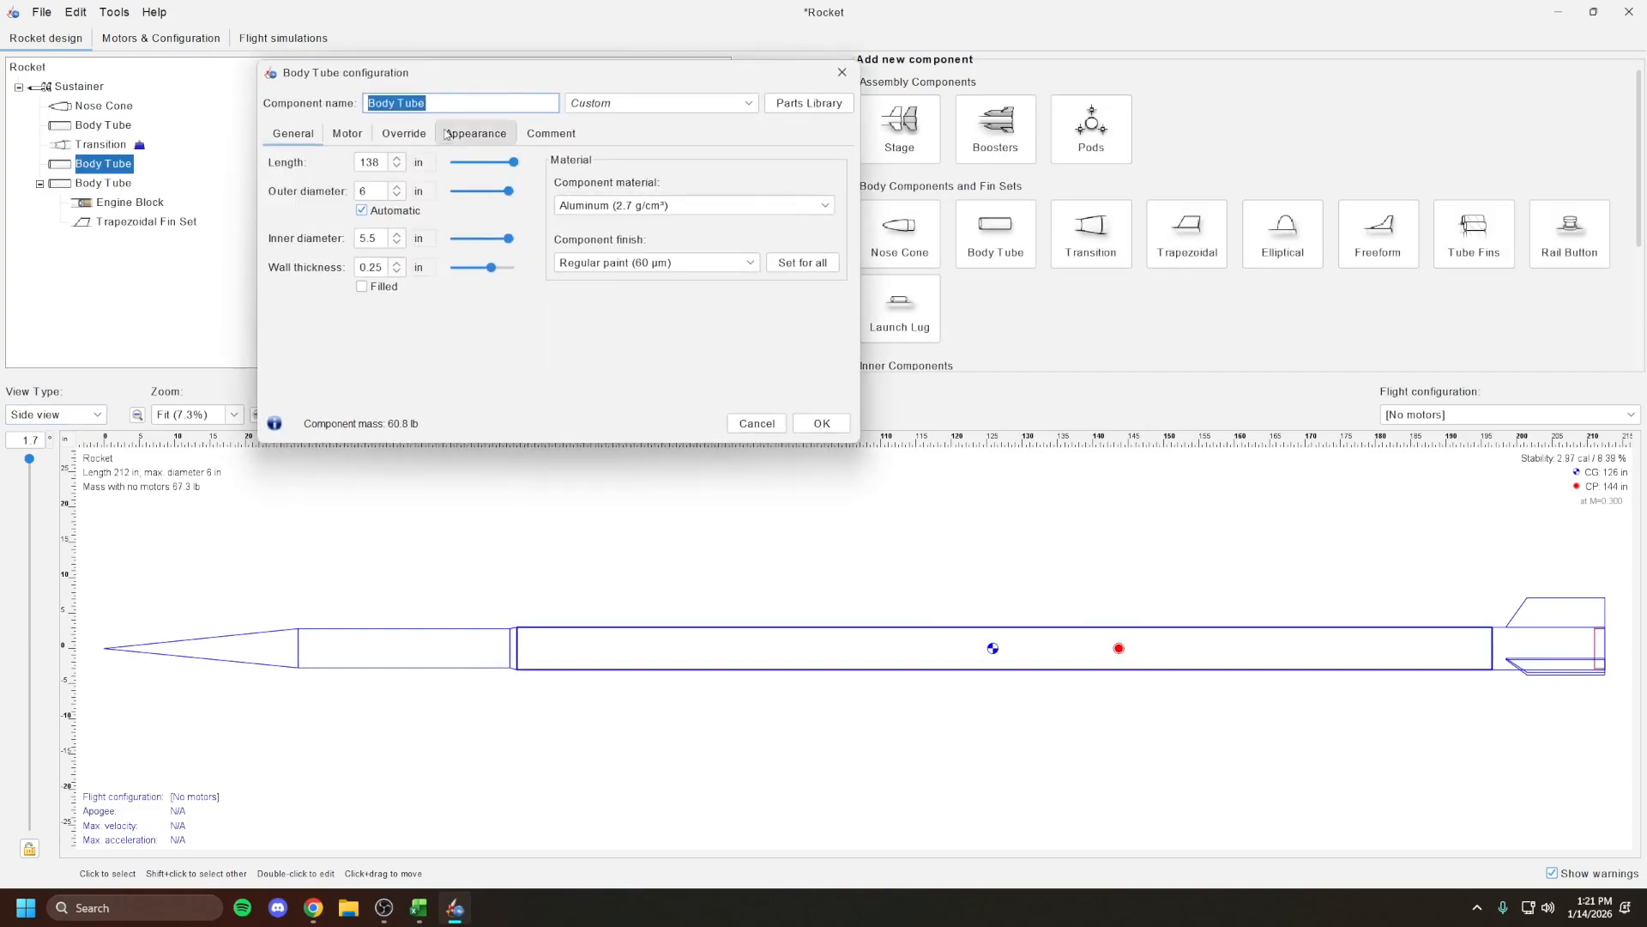
{"action": "left_click", "coordinate": [353, 133]}
{"action": "left_click", "coordinate": [820, 422]}
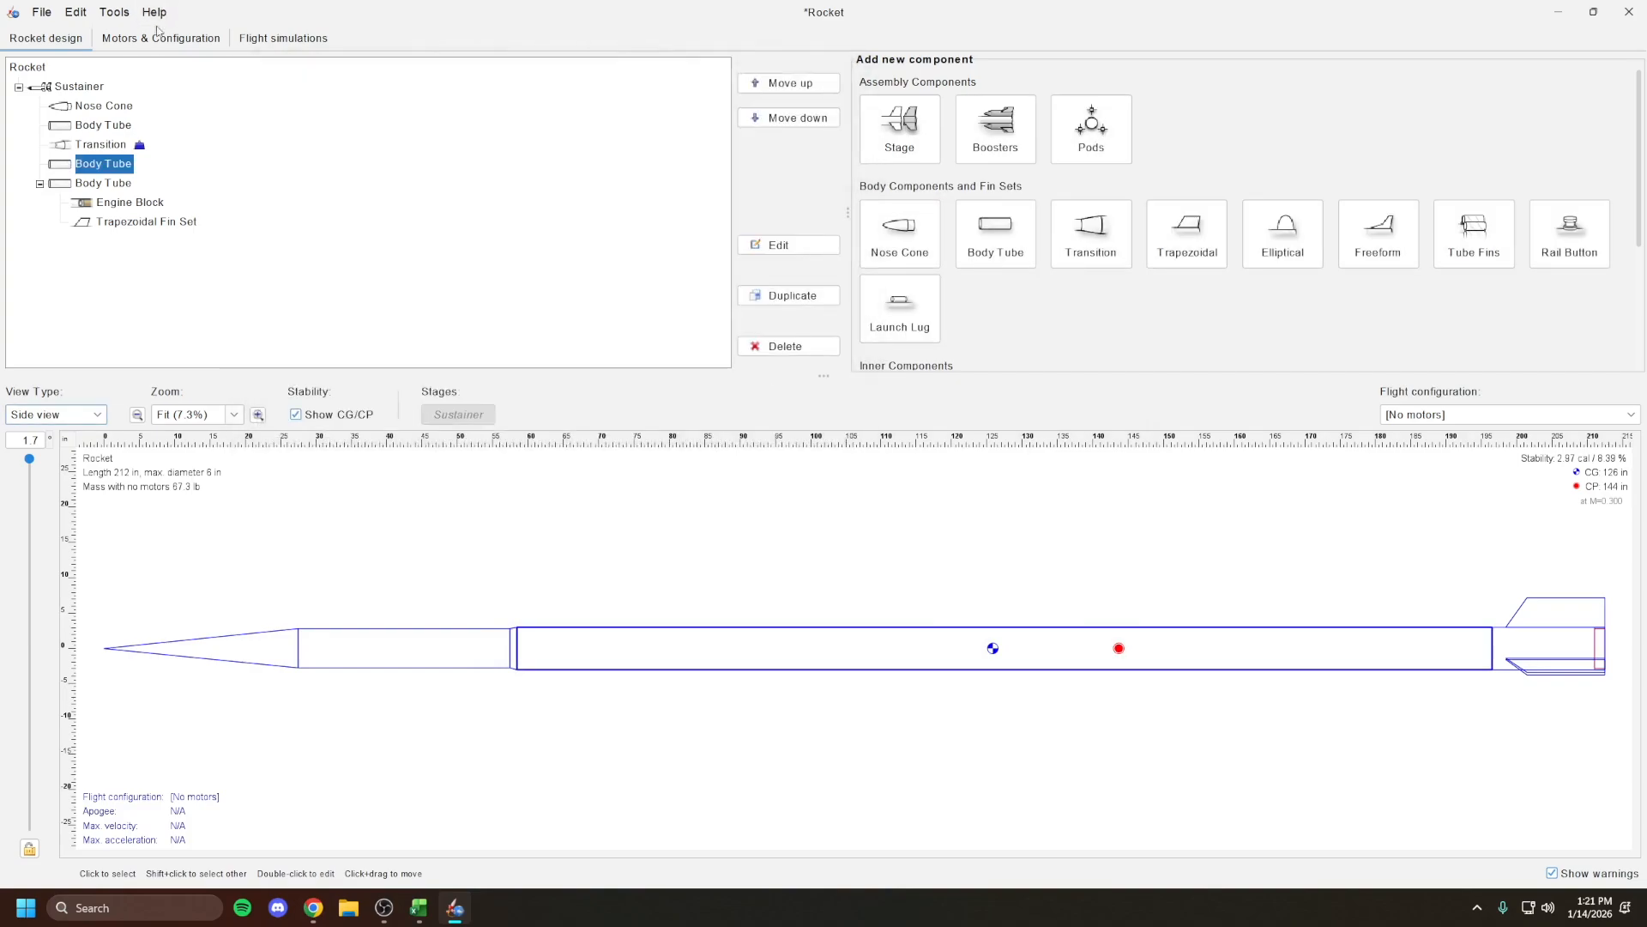
Create a new motor configuration and assign the Elysium2 motor to the aluminum body tube
{"action": "left_click", "coordinate": [160, 38]}
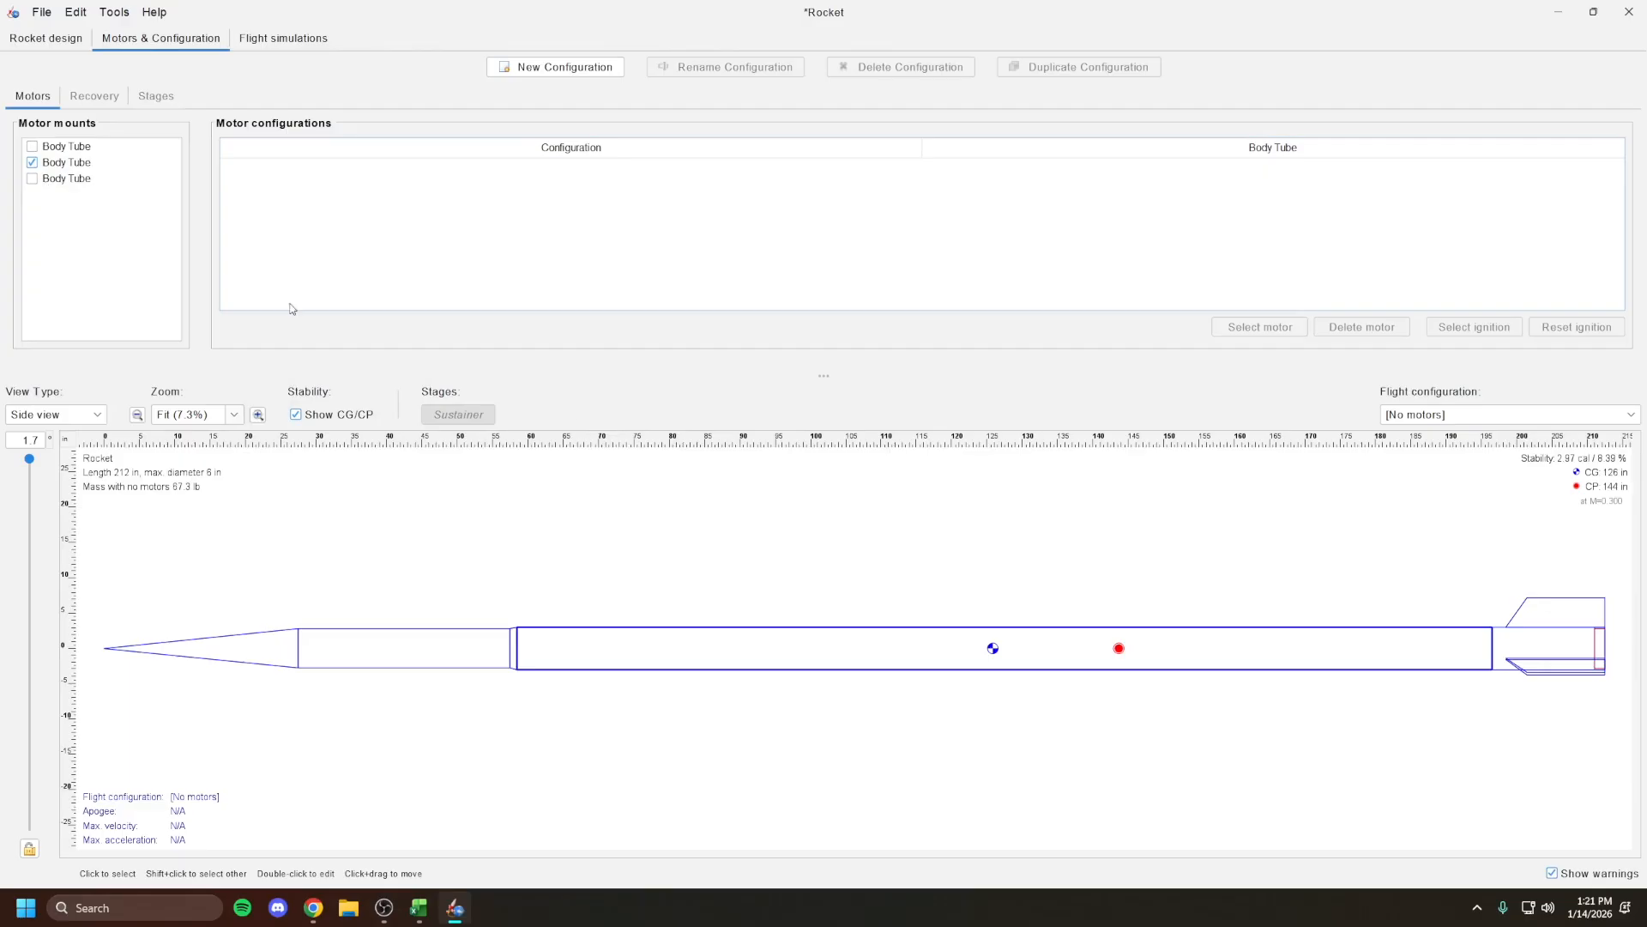
{"action": "left_click", "coordinate": [550, 70]}
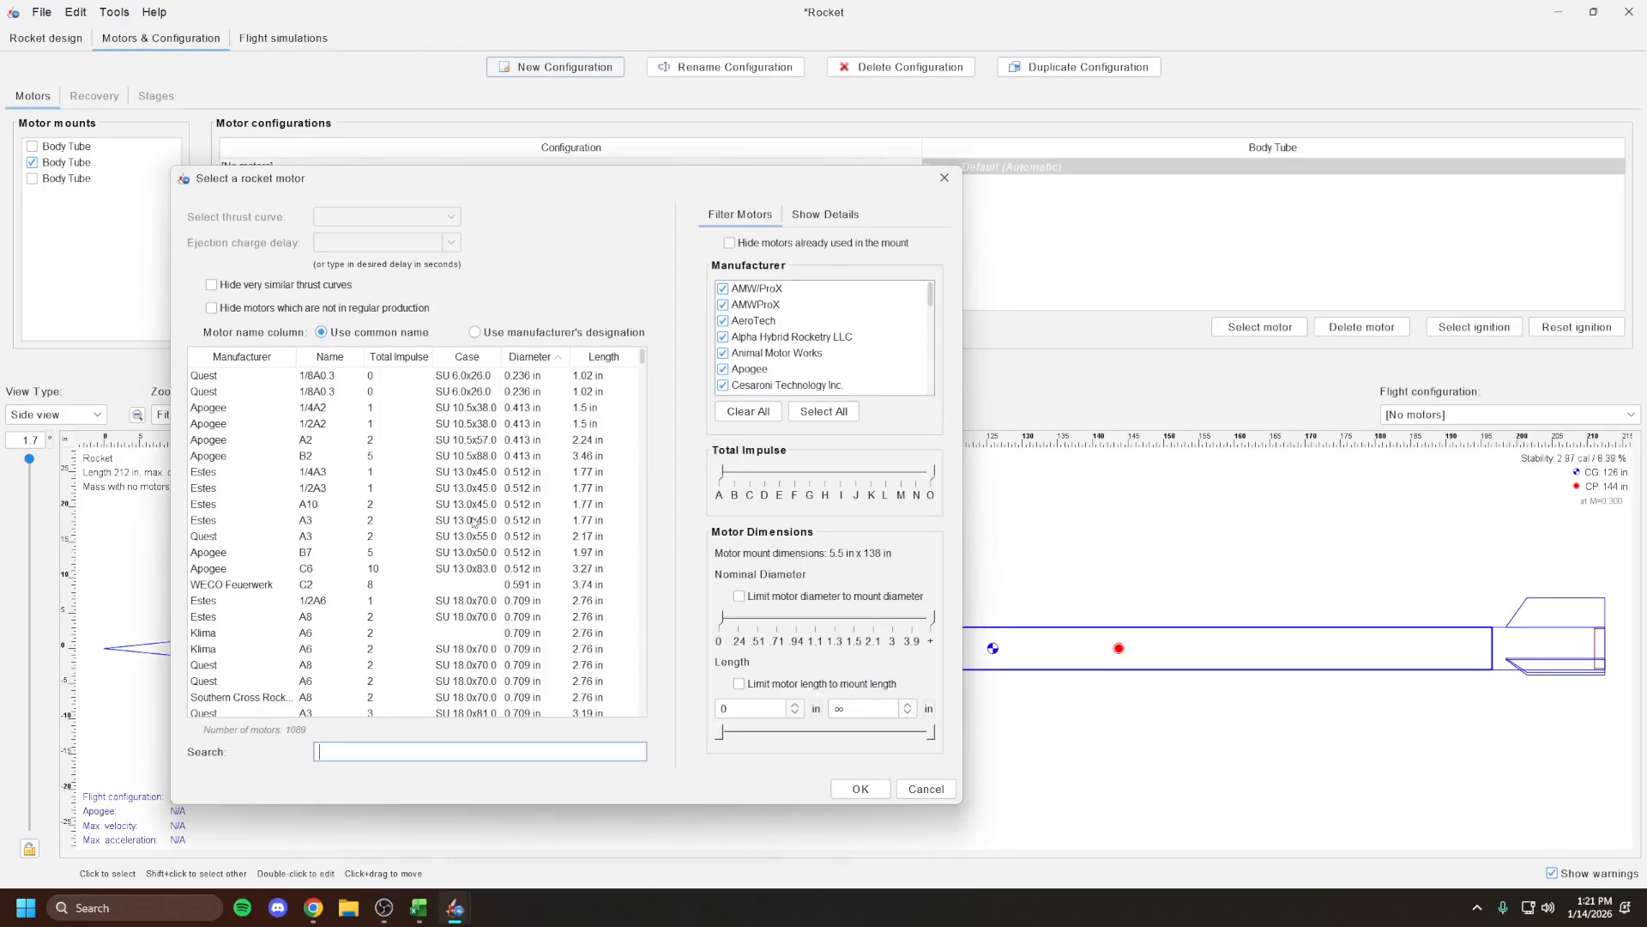
{"action": "type", "text": "E"}
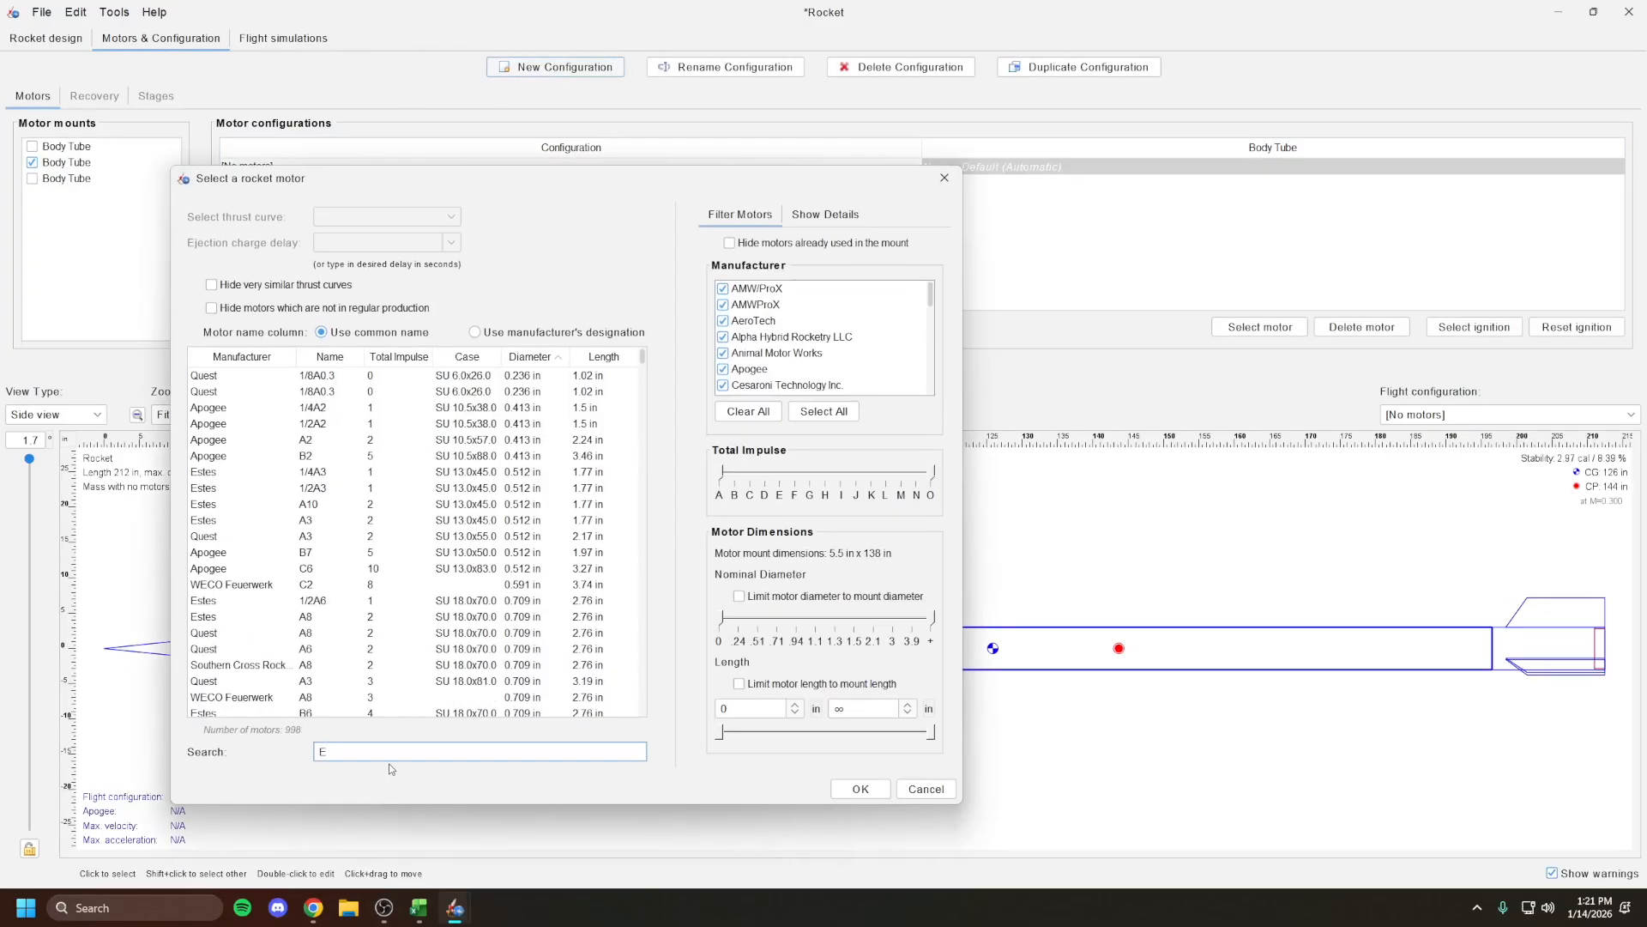
{"action": "type", "text": "ly"}
{"action": "double_click", "coordinate": [329, 377]}
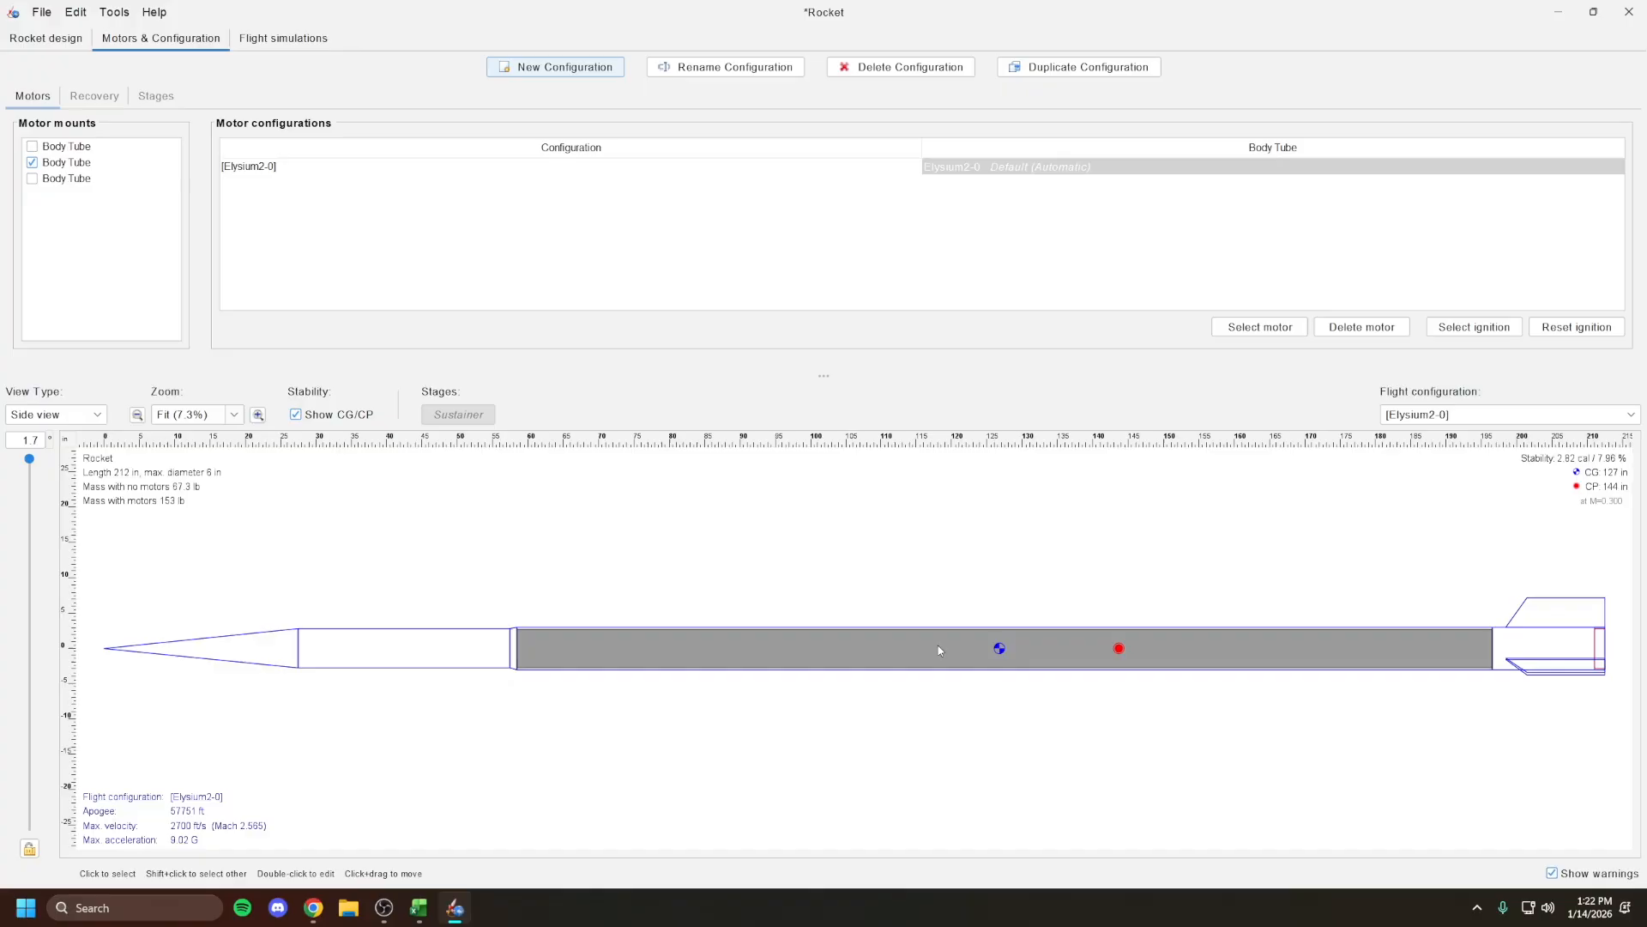
{"action": "left_click", "coordinate": [1076, 644]}
{"action": "left_click", "coordinate": [990, 609]}
{"action": "left_click", "coordinate": [677, 212]}
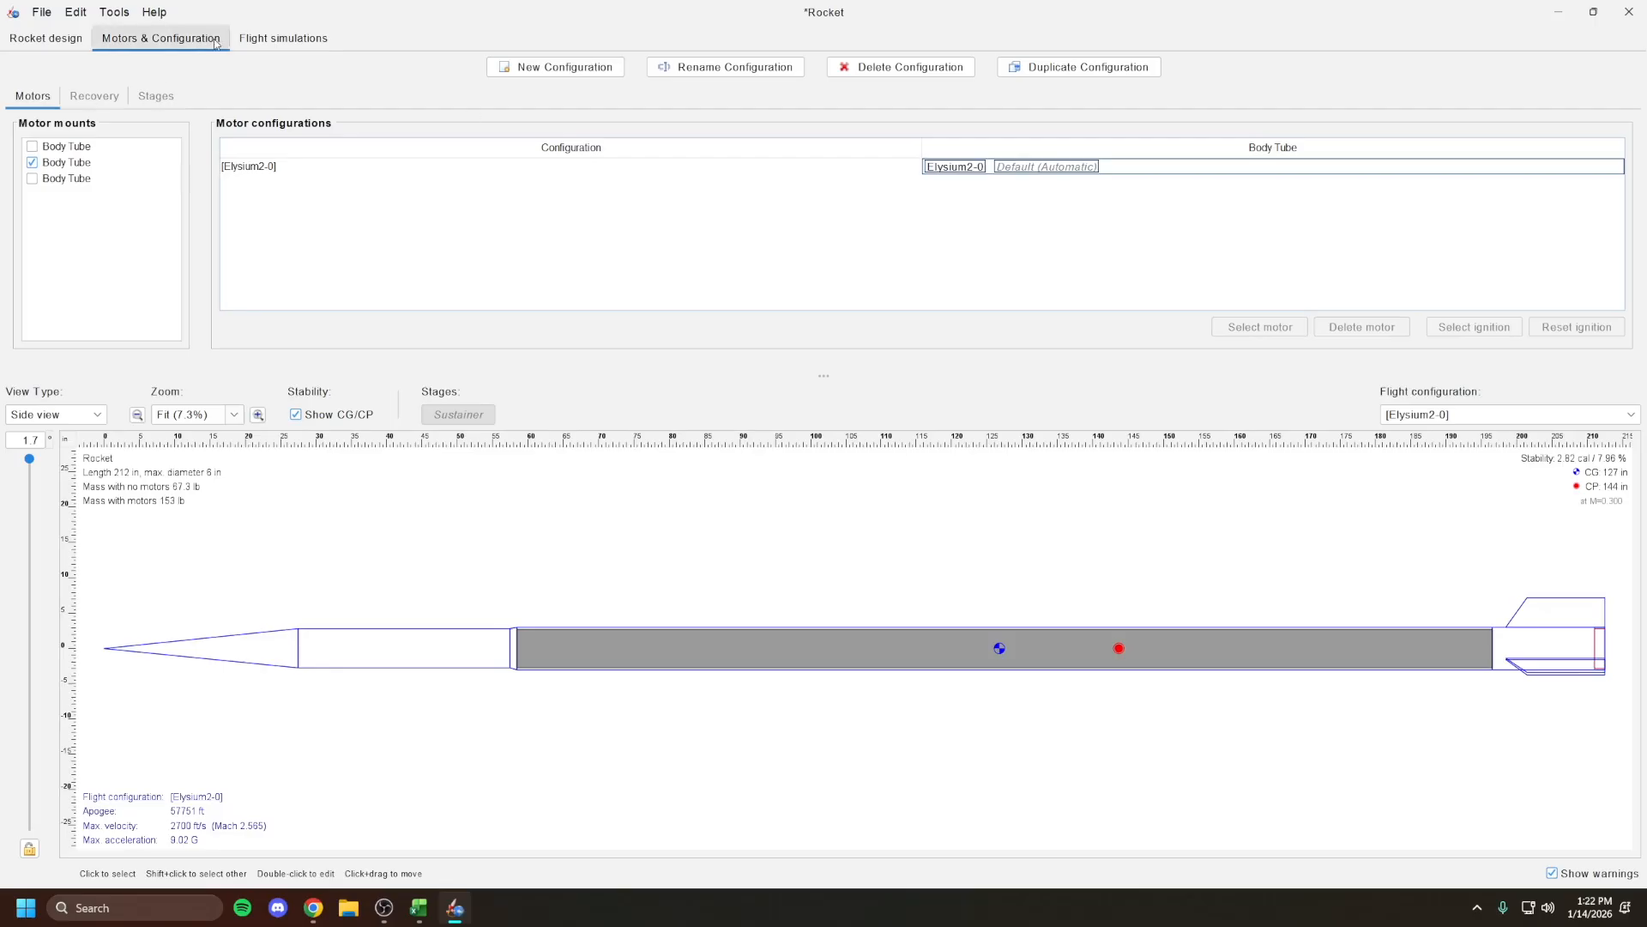
Run the flight simulation for the Elysium2-0 configuration and review its results
{"action": "left_click", "coordinate": [283, 38]}
{"action": "left_click", "coordinate": [858, 67]}
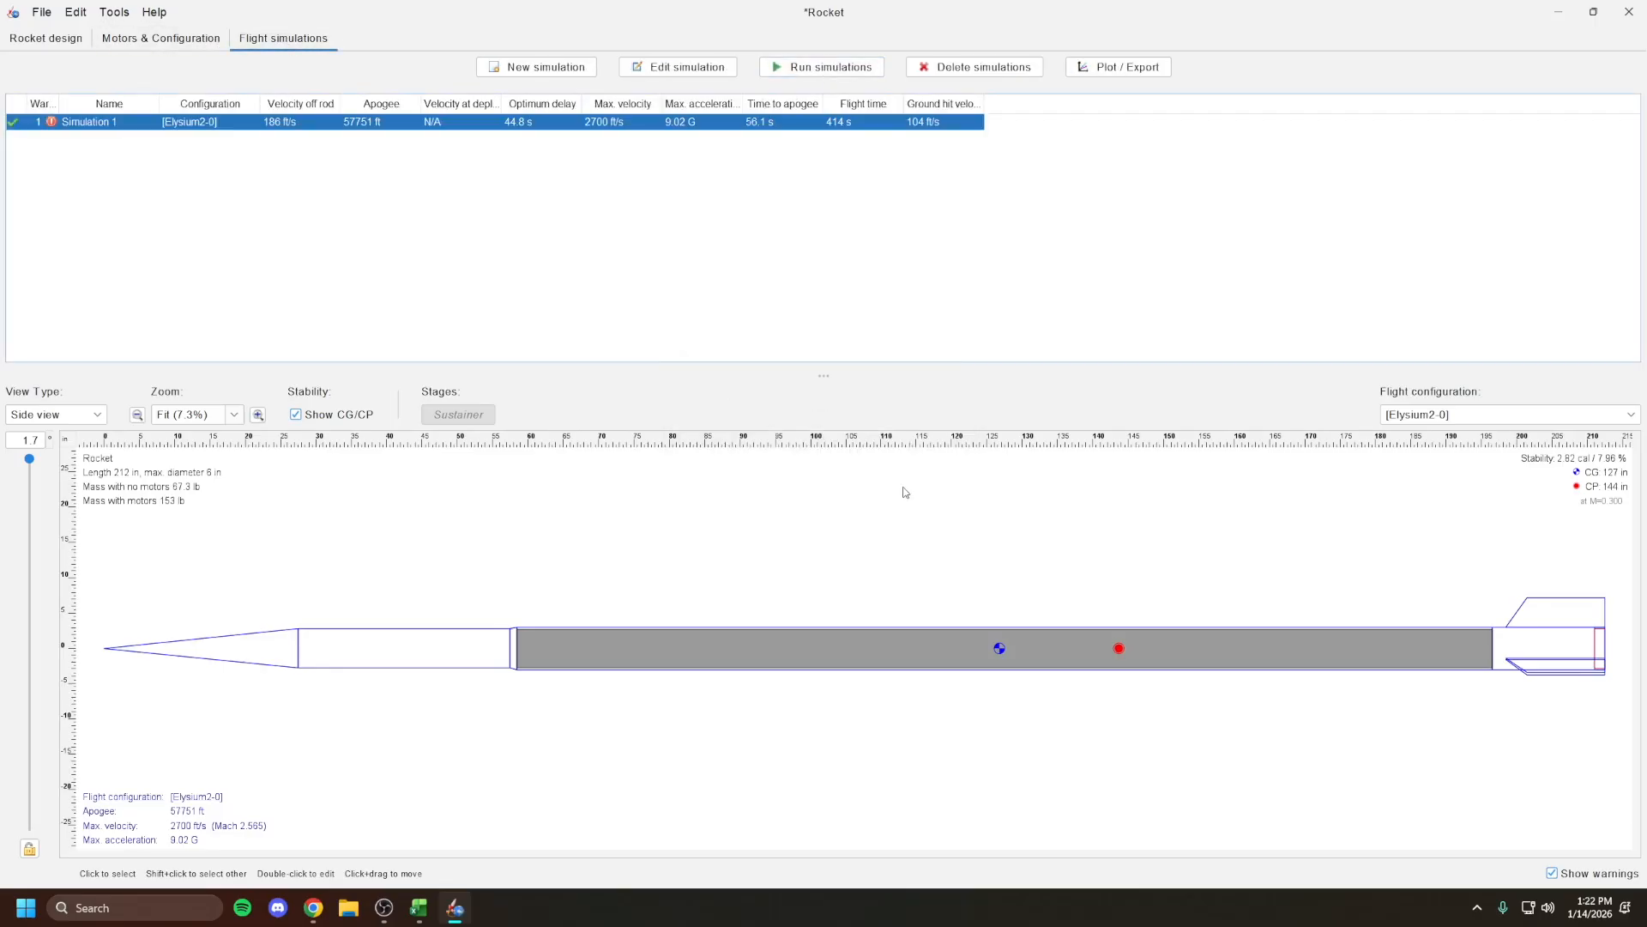
{"action": "left_click", "coordinate": [621, 142]}
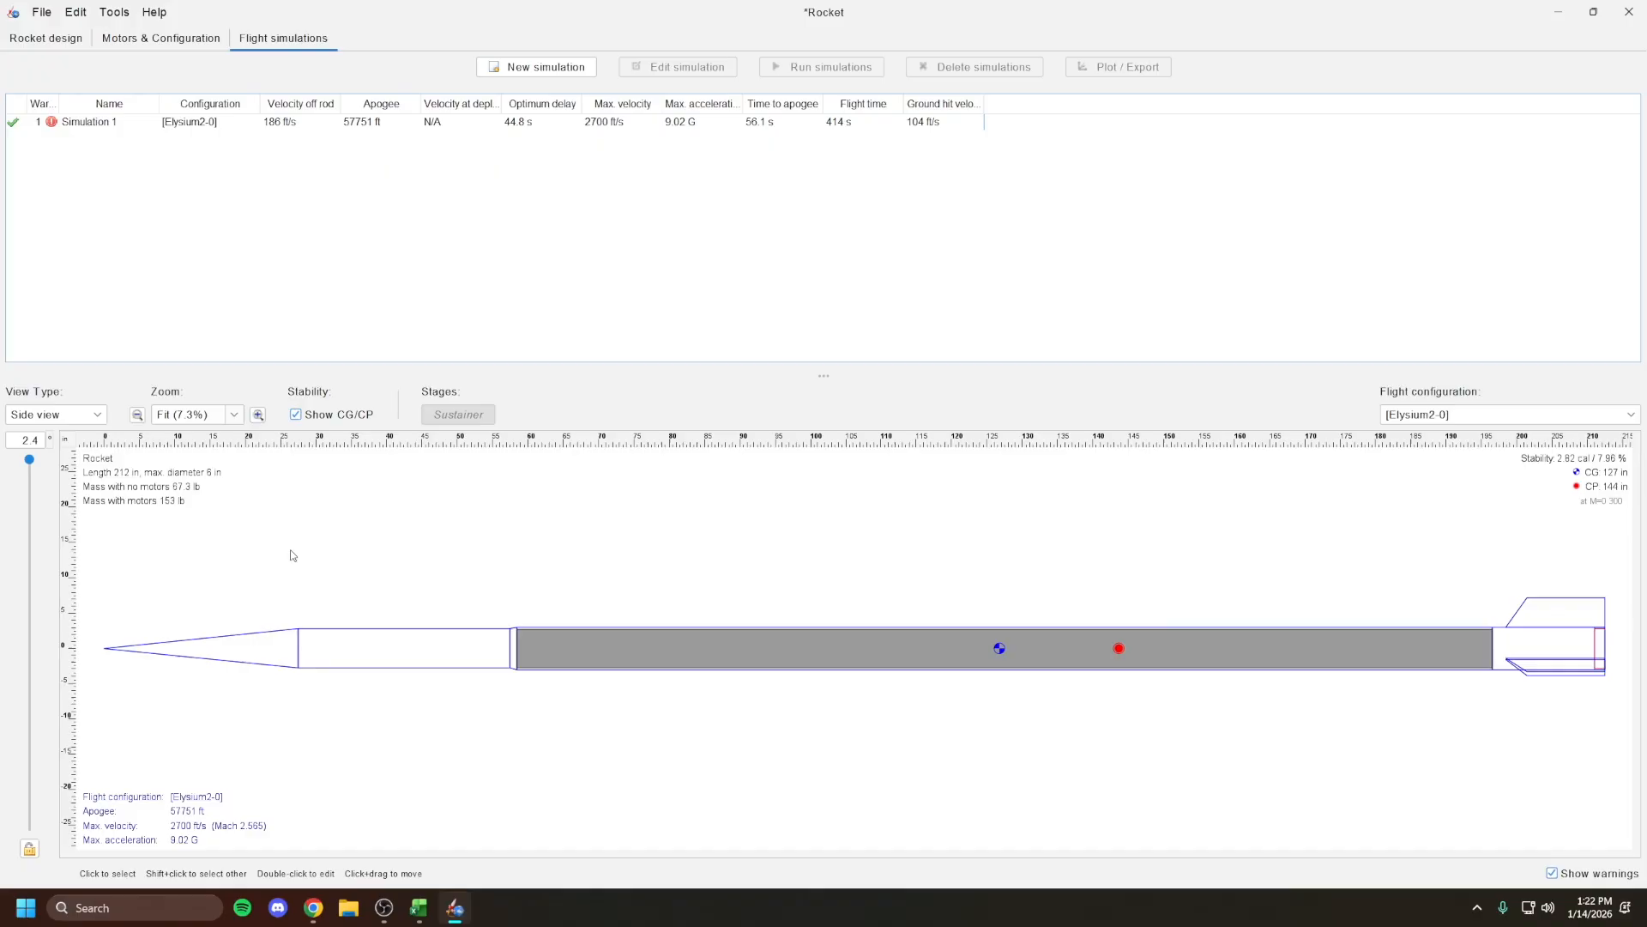
{"action": "left_click_drag", "start_coordinate": [113, 491], "coordinate": [200, 493]}
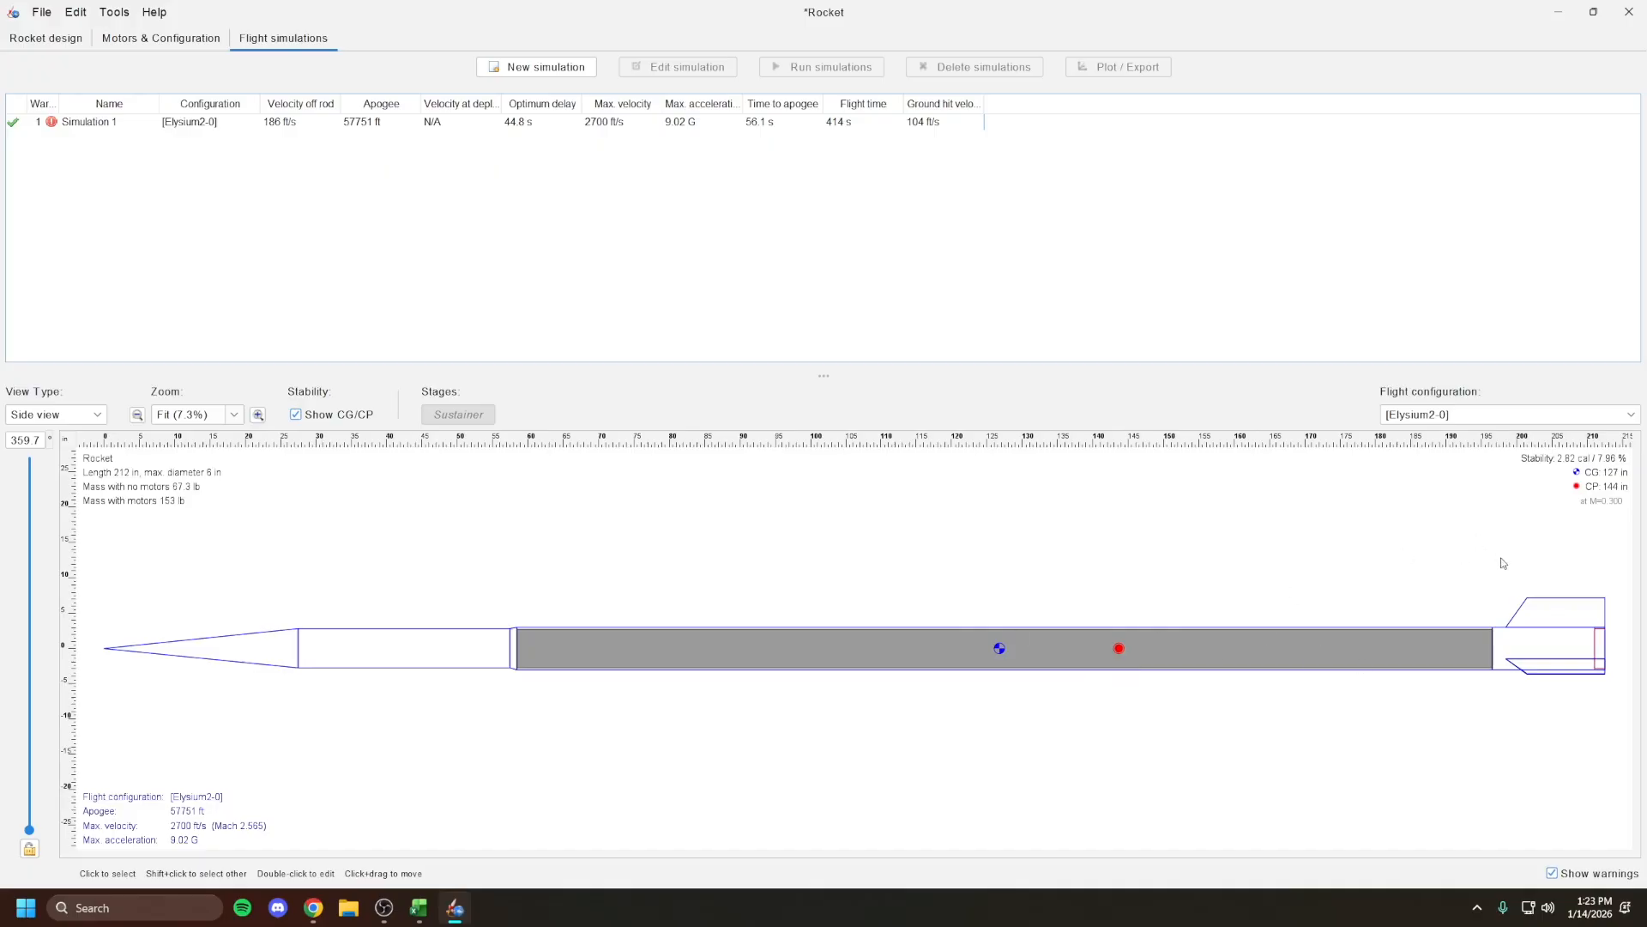
Add a custom parachute, without a preset, inside the body tube behind the nose cone
{"action": "left_click", "coordinate": [155, 43]}
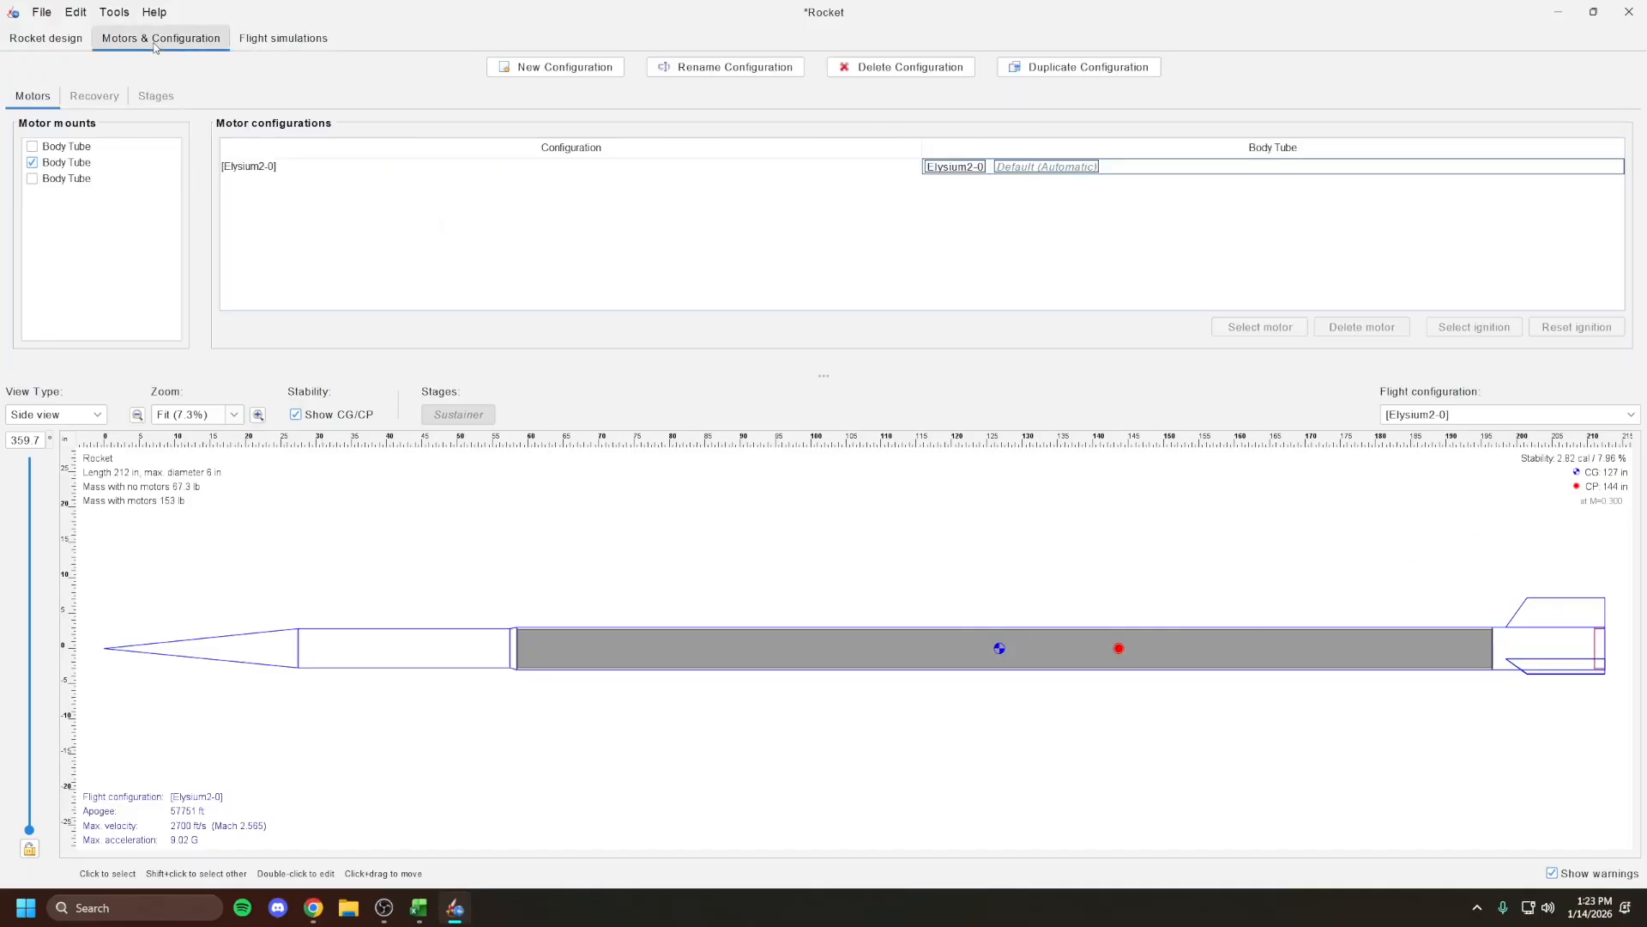
{"action": "left_click", "coordinate": [68, 41]}
{"action": "left_click", "coordinate": [116, 126]}
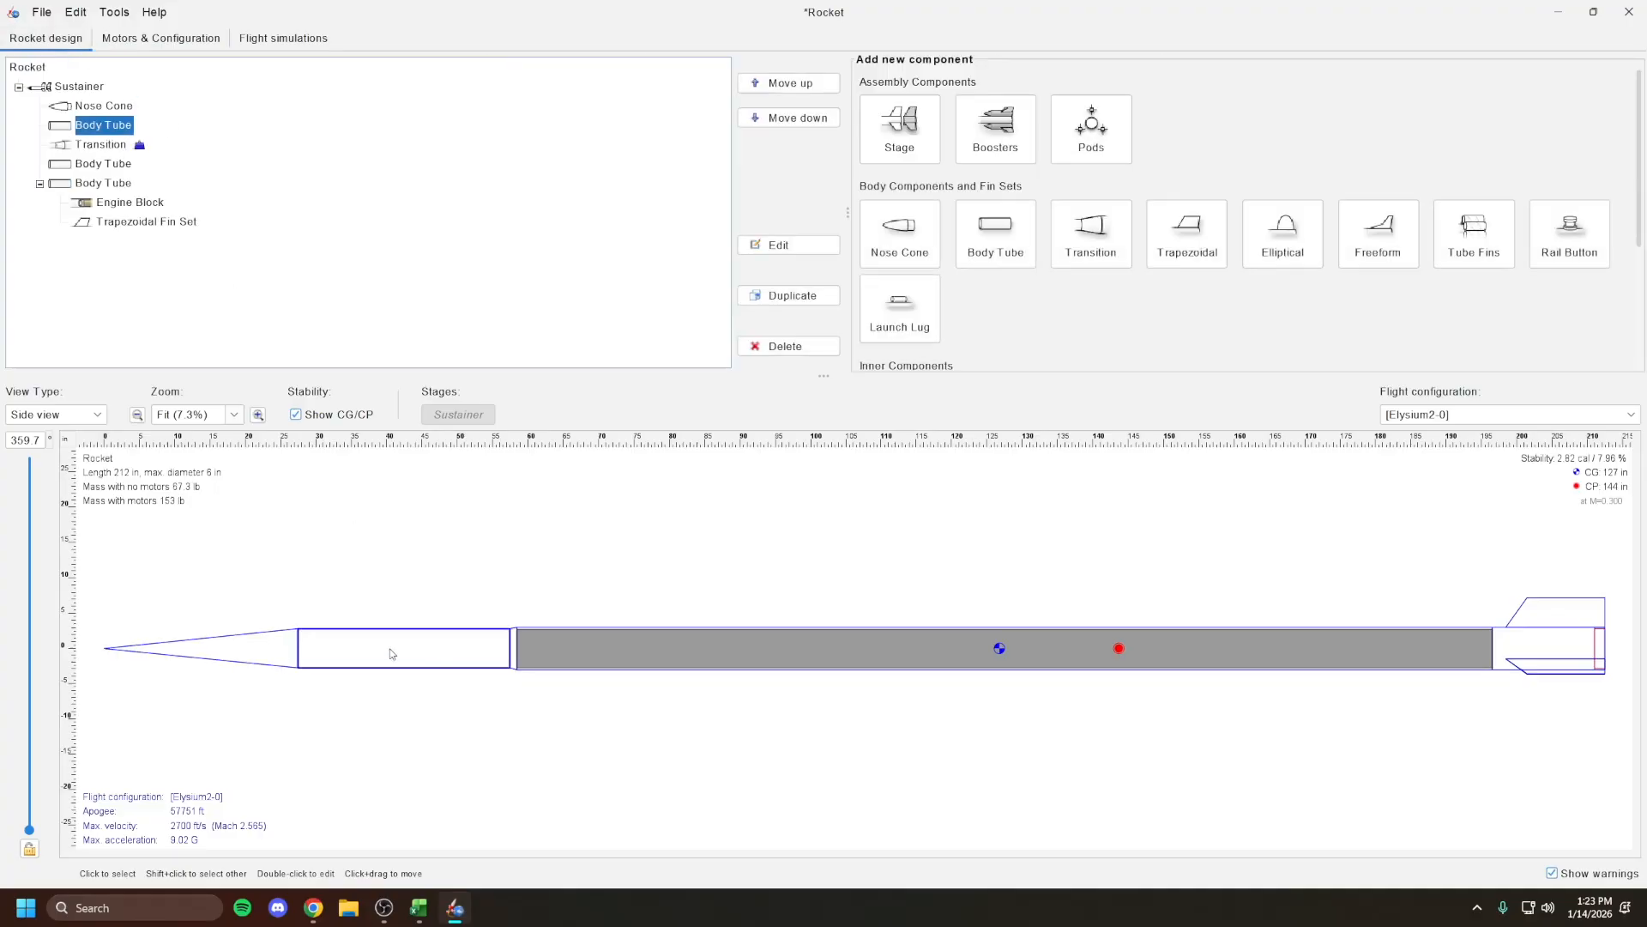
{"action": "scroll", "coordinate": [1246, 288], "scroll_direction": "down", "scroll_amount": 3}
{"action": "scroll", "coordinate": [1136, 327], "scroll_direction": "down", "scroll_amount": 3}
{"action": "left_click", "coordinate": [897, 331]}
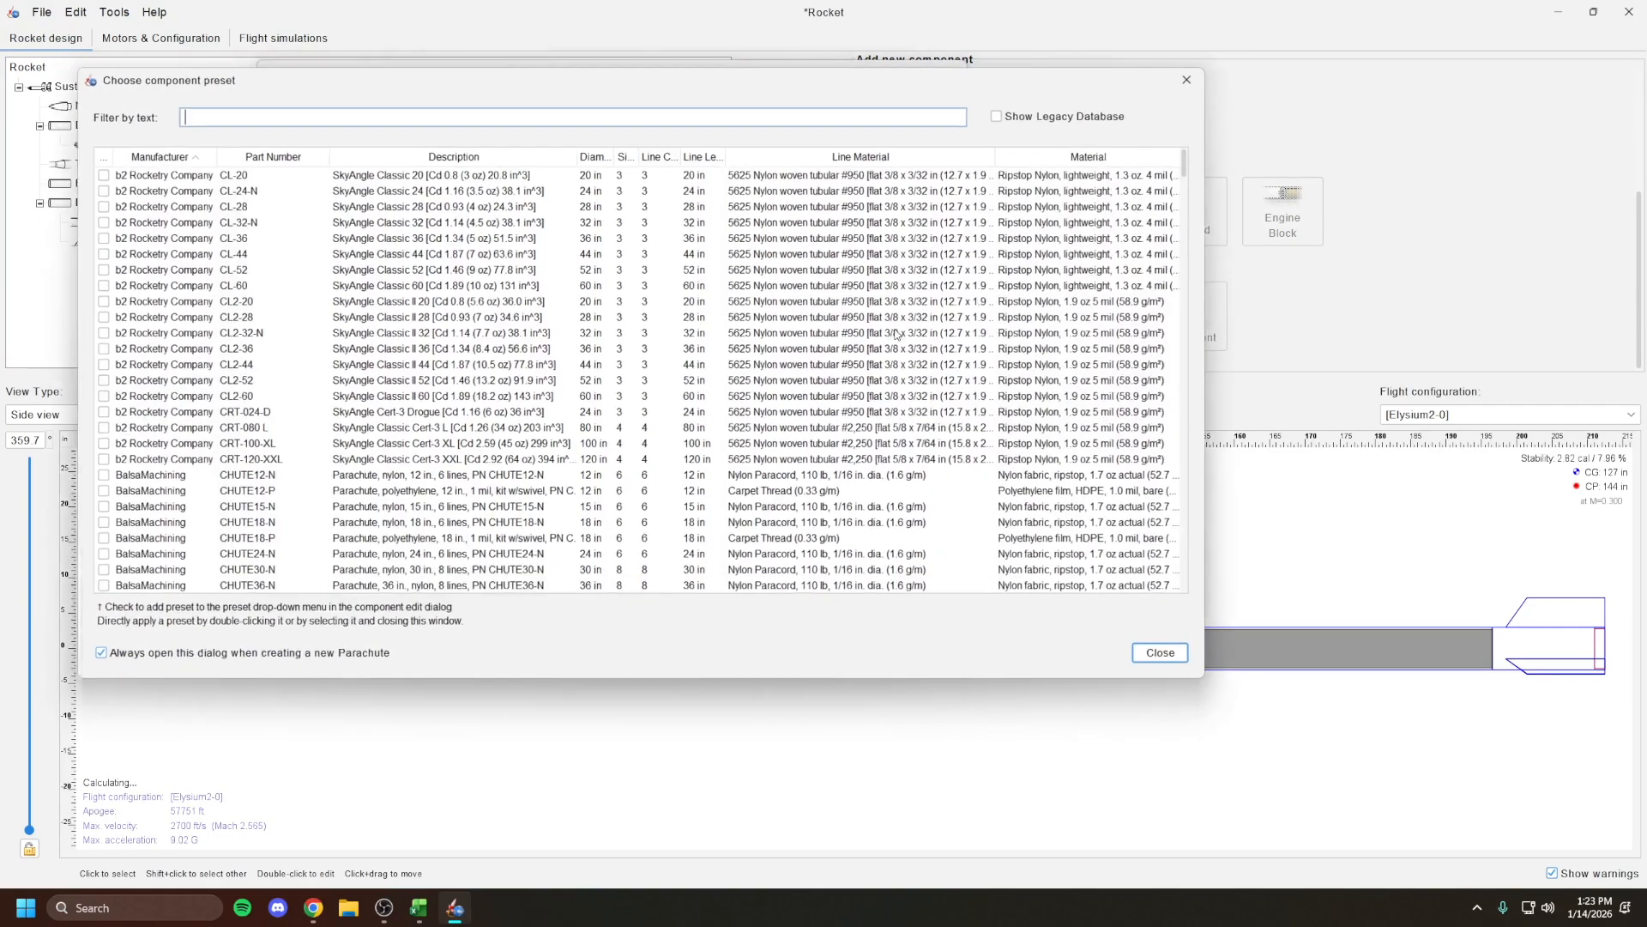
{"action": "left_click", "coordinate": [1160, 652]}
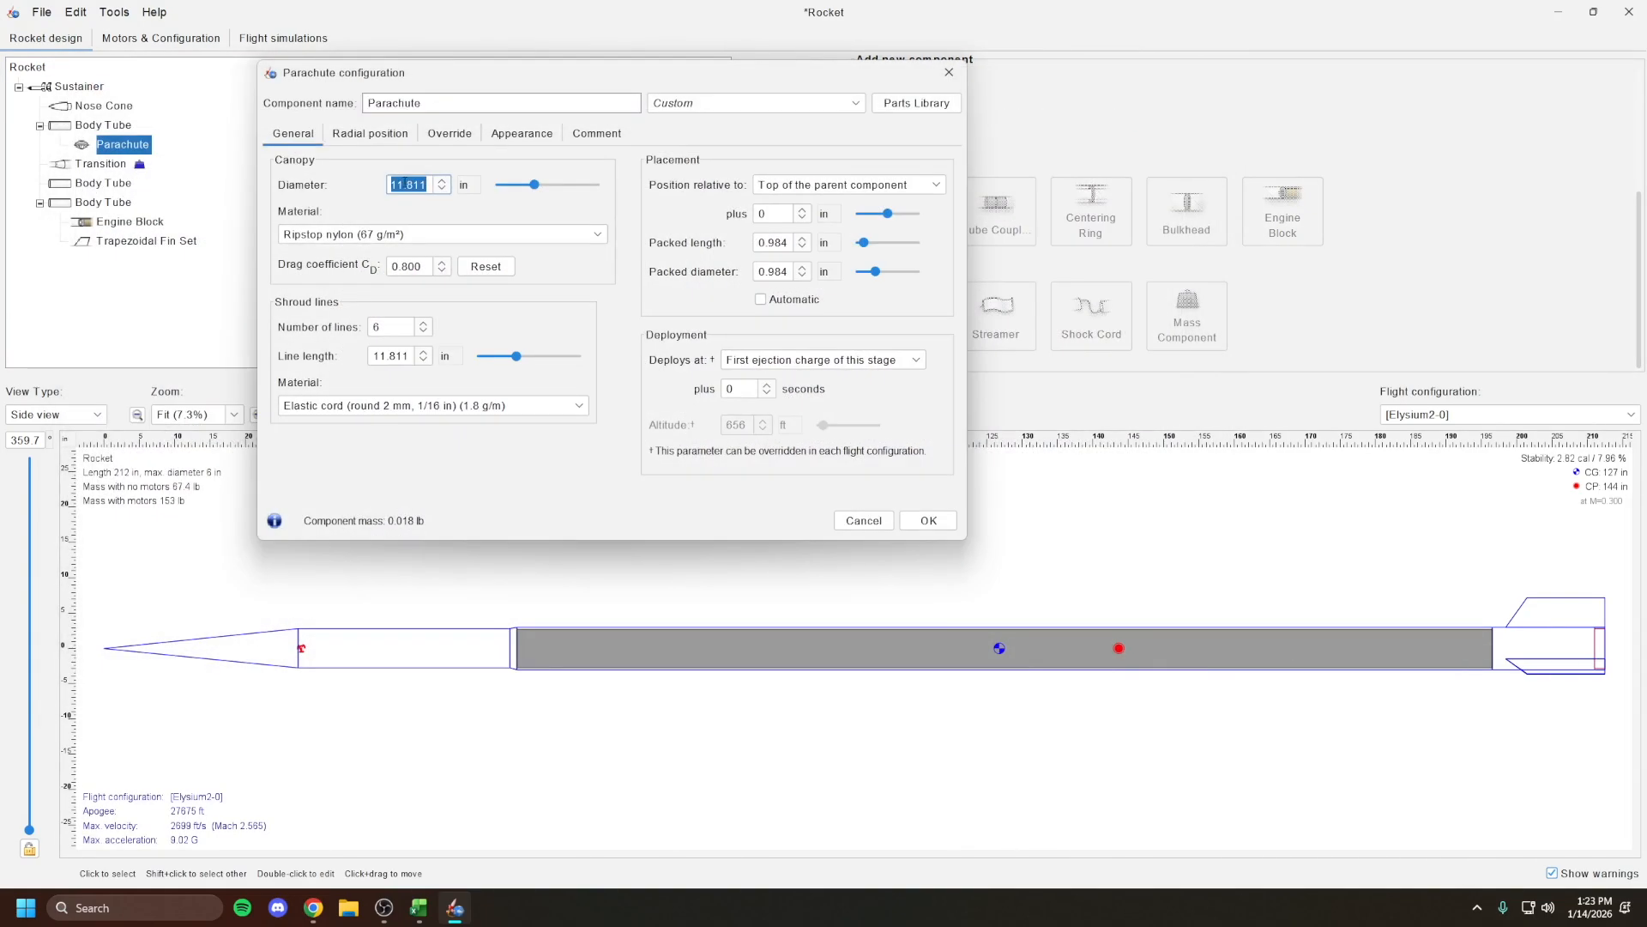
Switch the parachute's diameter unit to feet and set the diameter to 12 ft
{"action": "left_click", "coordinate": [464, 184]}
{"action": "left_click", "coordinate": [494, 319]}
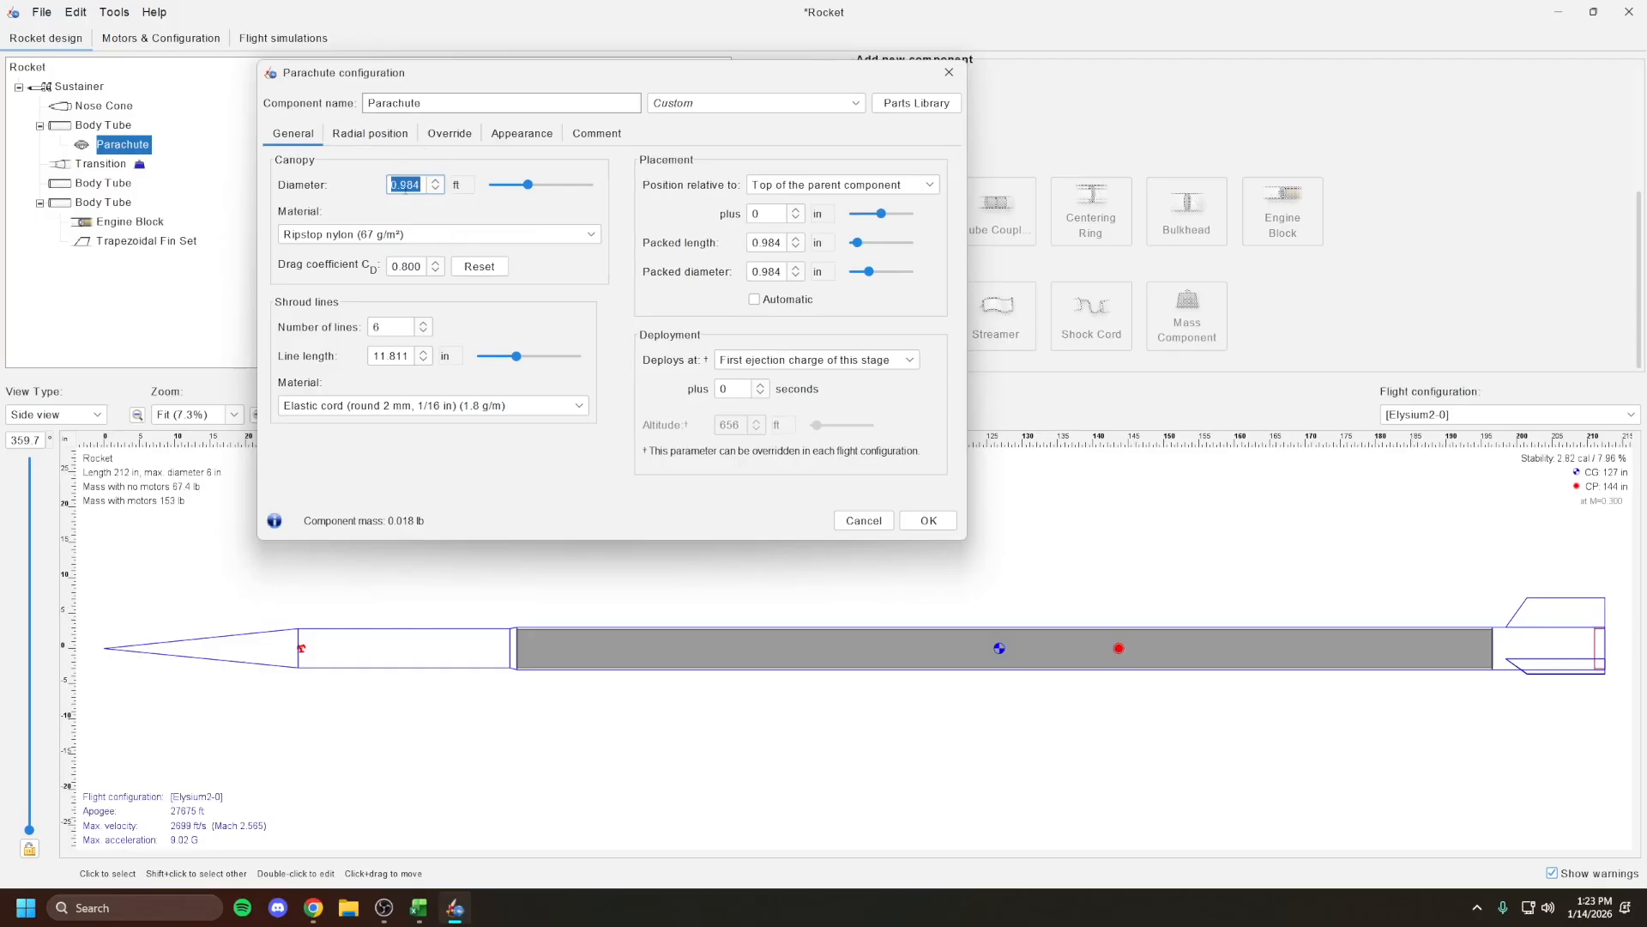
{"action": "type", "text": "12"}
{"action": "key", "text": "Return"}
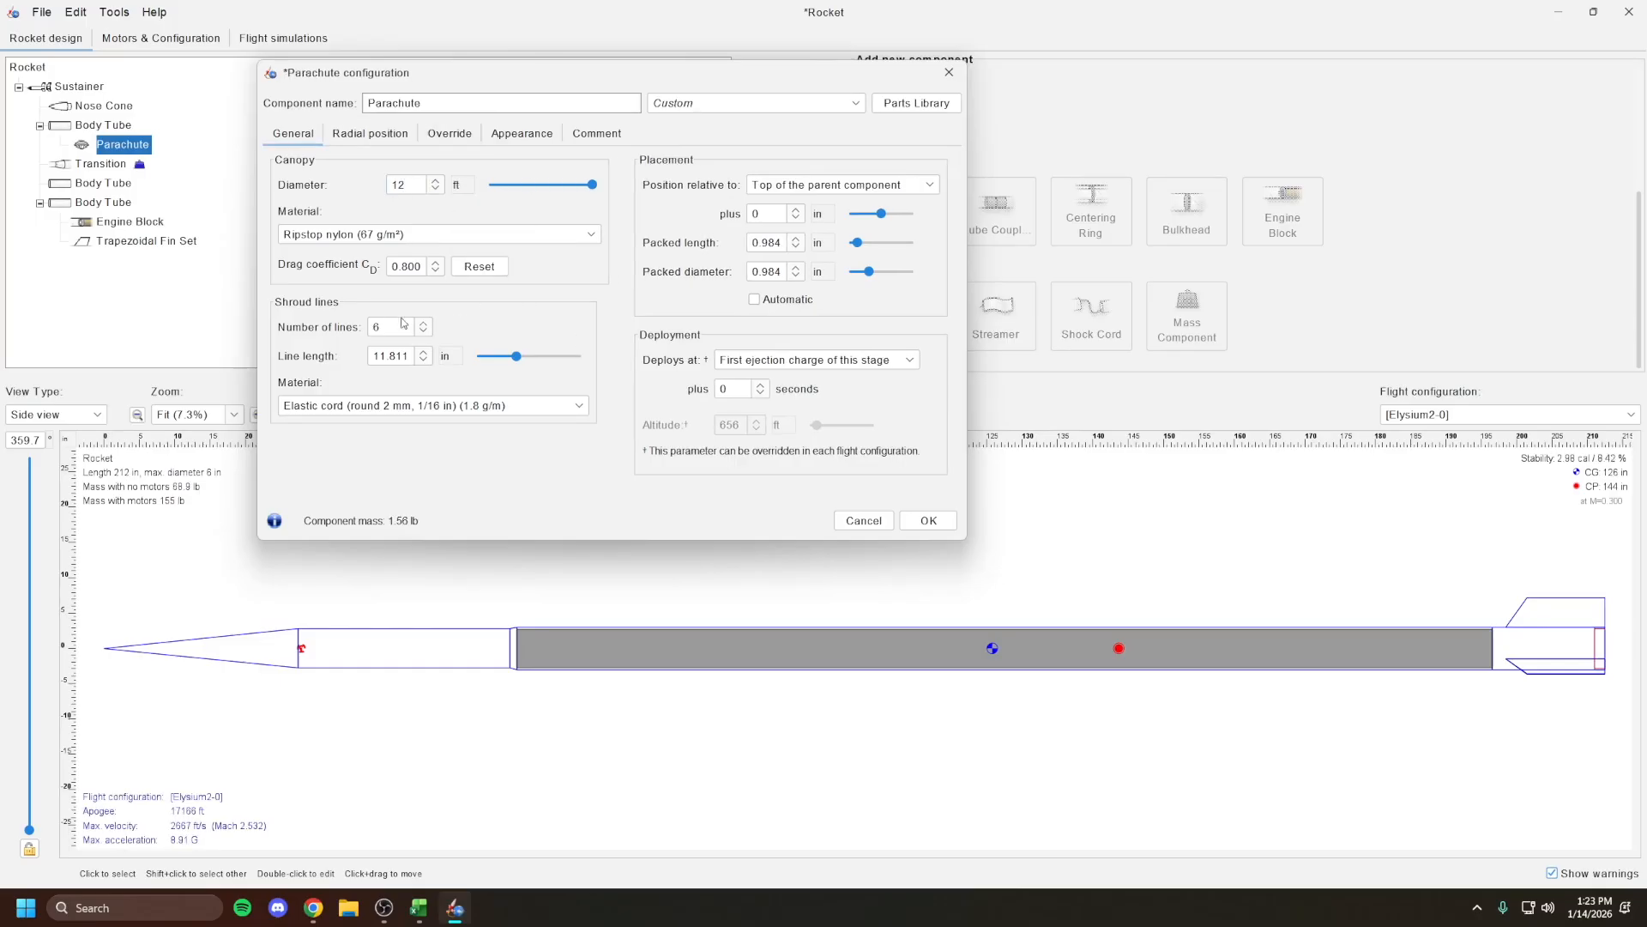
Set the parachute's drag coefficient to 0.97, offset it 7.5 in from the parent's top, and accept the configuration
{"action": "left_click", "coordinate": [407, 264]}
{"action": "type", "text": "0.97"}
{"action": "key", "text": "Return"}
{"action": "left_click_drag", "start_coordinate": [881, 215], "coordinate": [888, 215]}
{"action": "left_click", "coordinate": [920, 520]}
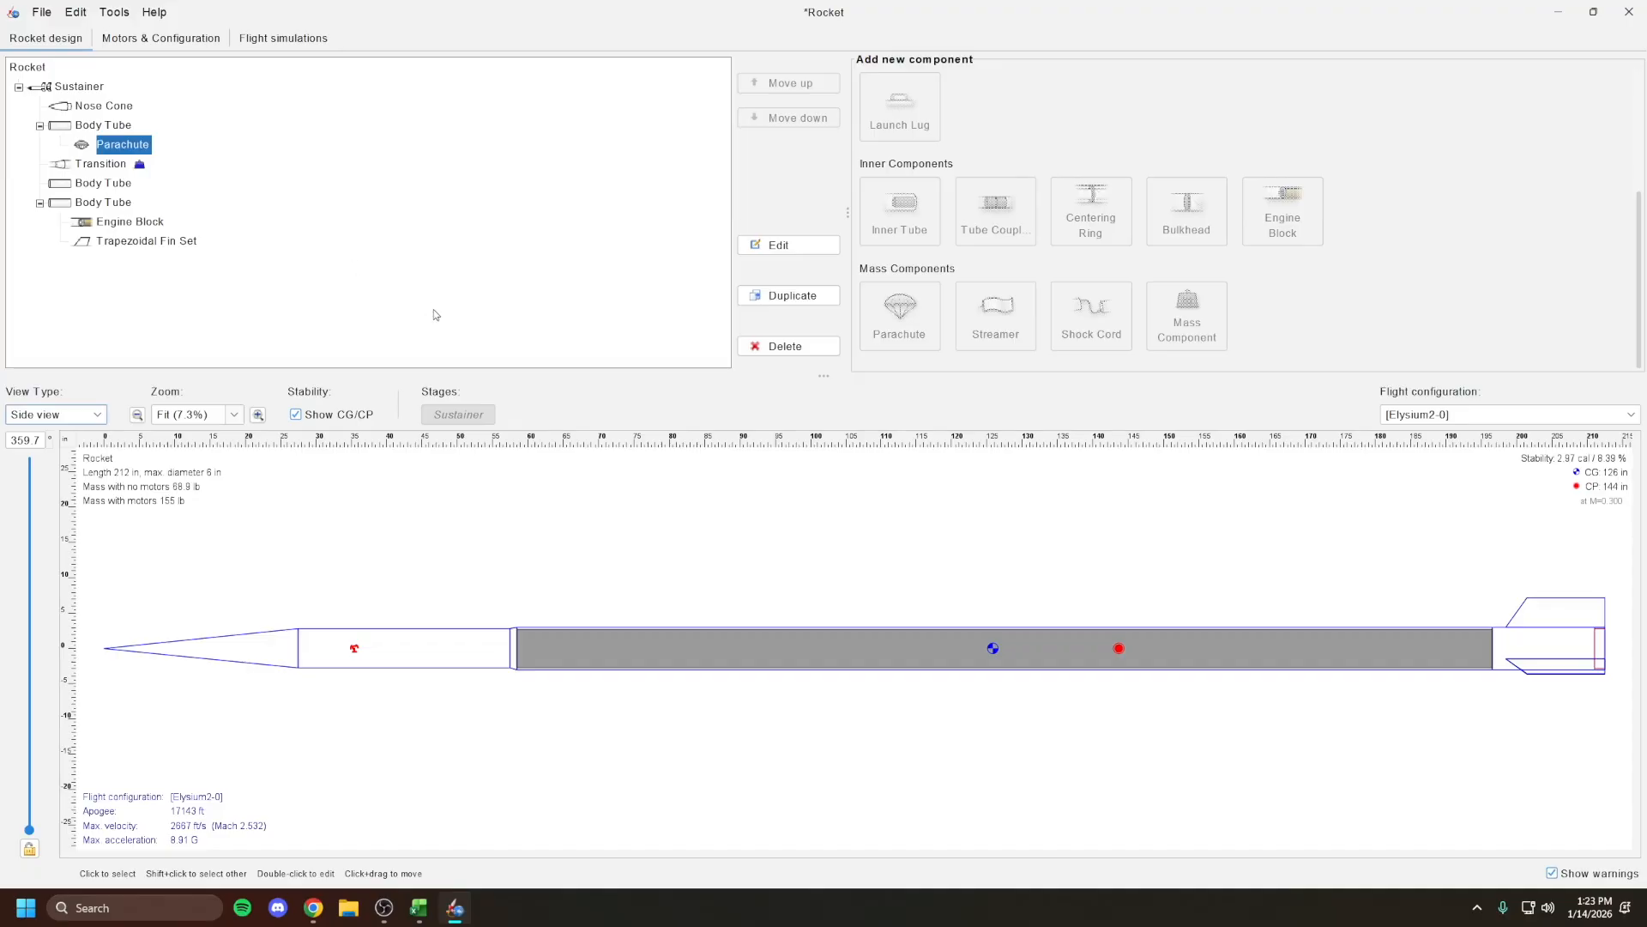
Set the parachute to deploy at apogee in its component configuration and accept the change
{"action": "left_click", "coordinate": [438, 284]}
{"action": "double_click", "coordinate": [355, 650]}
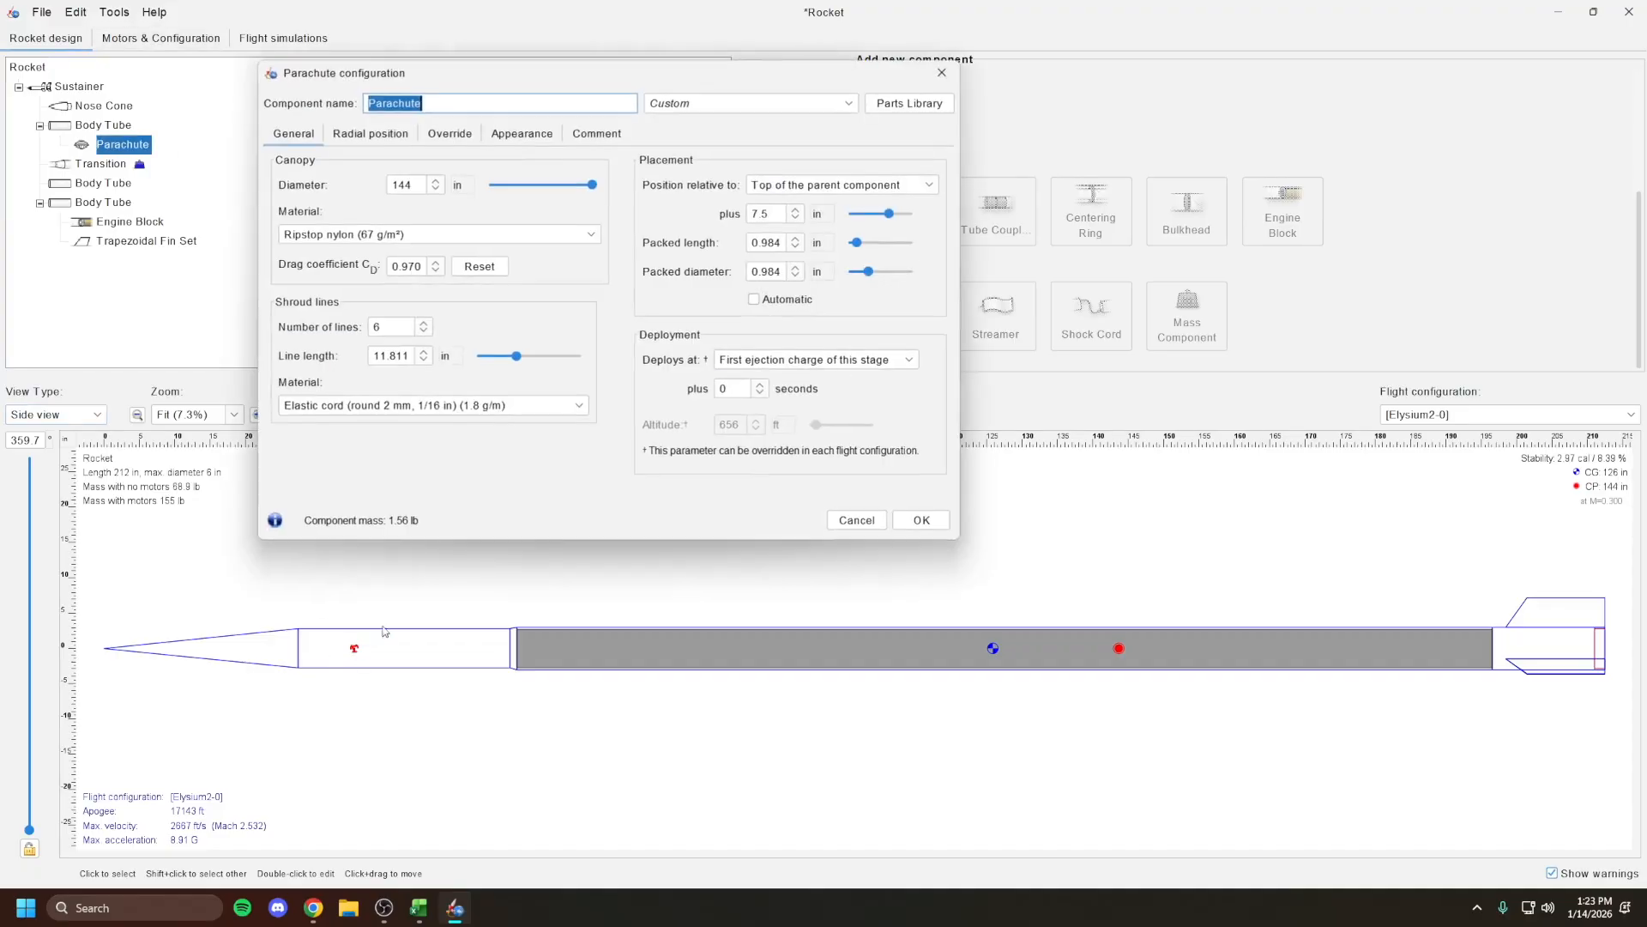
{"action": "left_click", "coordinate": [732, 366]}
{"action": "left_click", "coordinate": [752, 364]}
{"action": "left_click", "coordinate": [751, 364]}
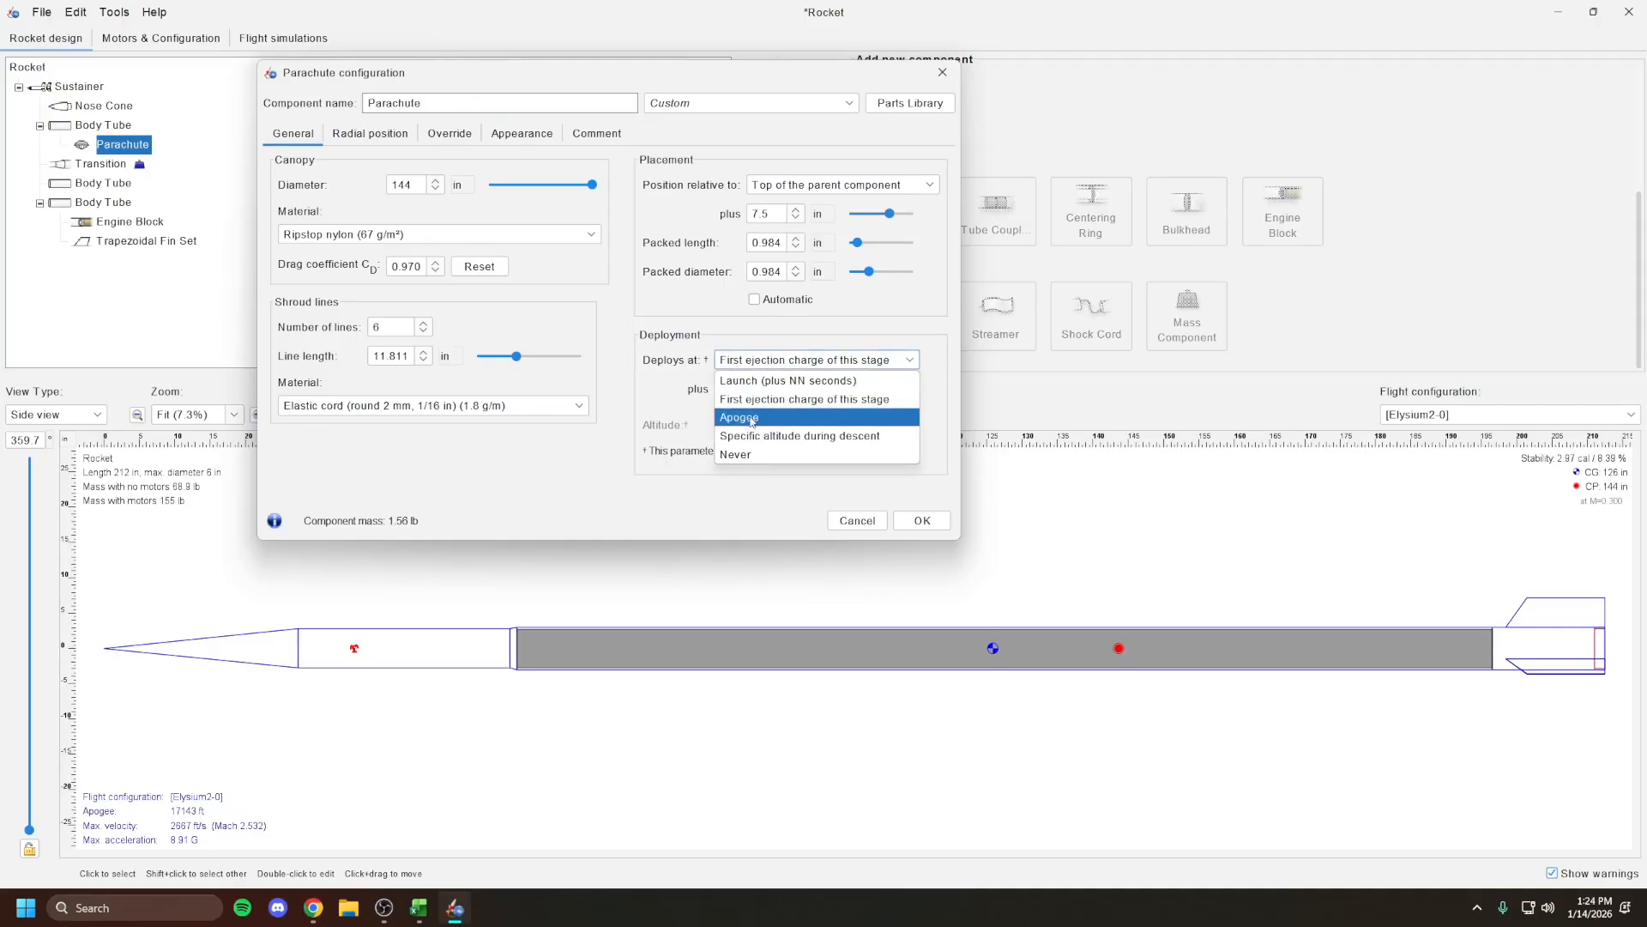
{"action": "left_click", "coordinate": [752, 419]}
{"action": "left_click", "coordinate": [924, 521]}
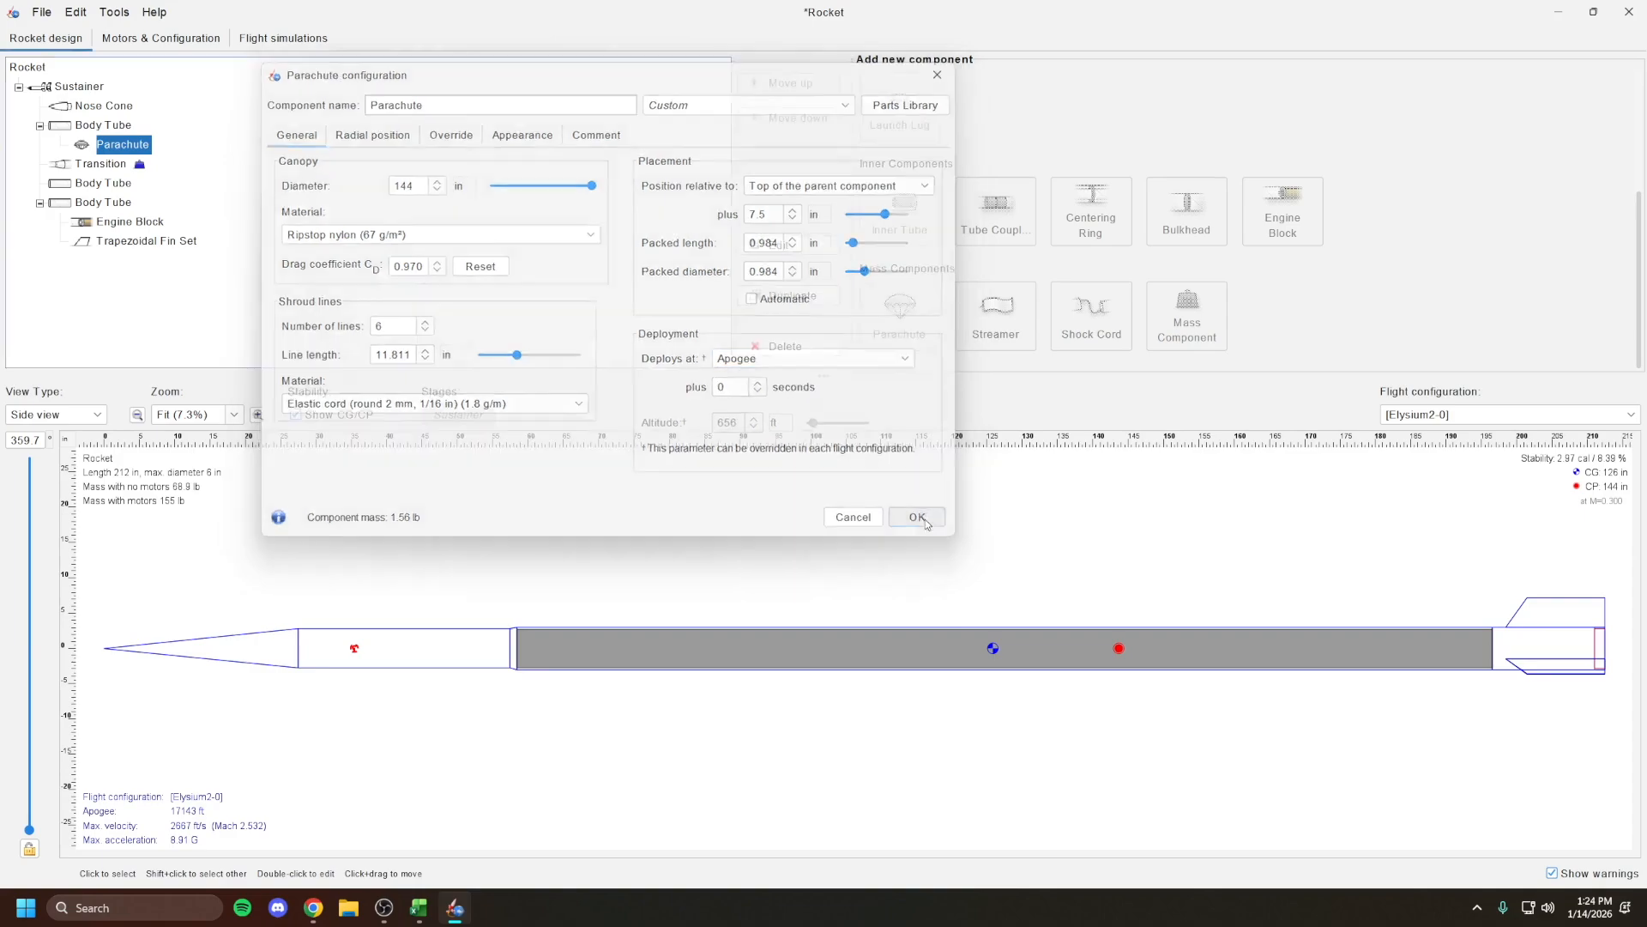
Check the parachute's deployment setting and accept Apogee as its override for the Elysium2-0 flight configuration
{"action": "double_click", "coordinate": [137, 145]}
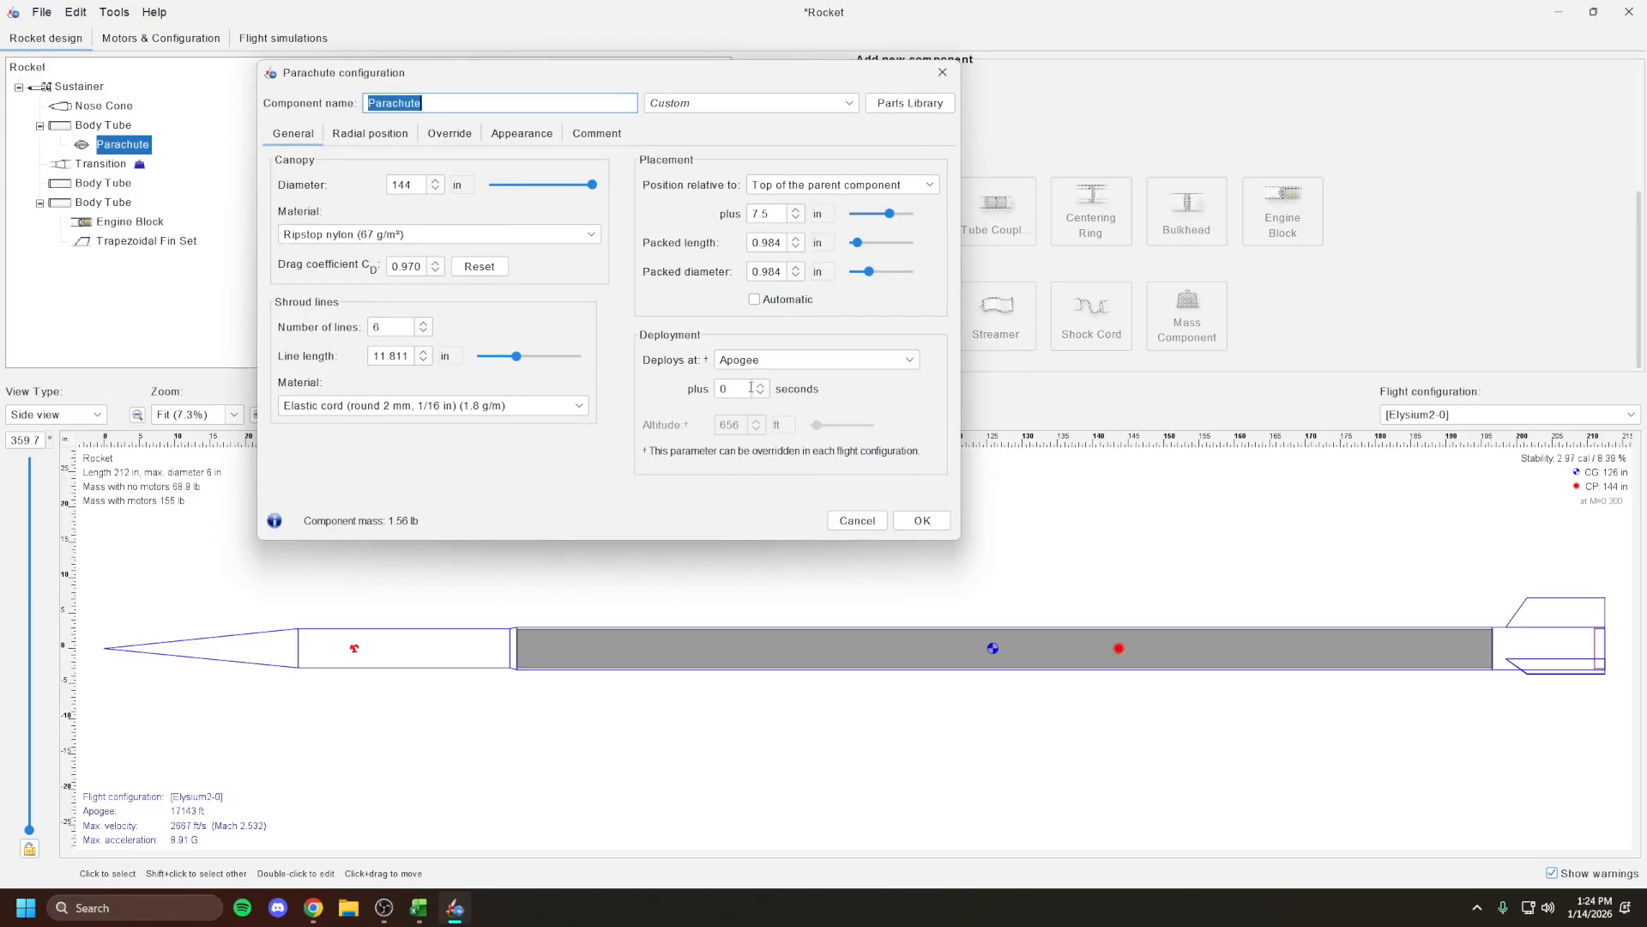
{"action": "left_click", "coordinate": [923, 520]}
{"action": "left_click", "coordinate": [161, 37]}
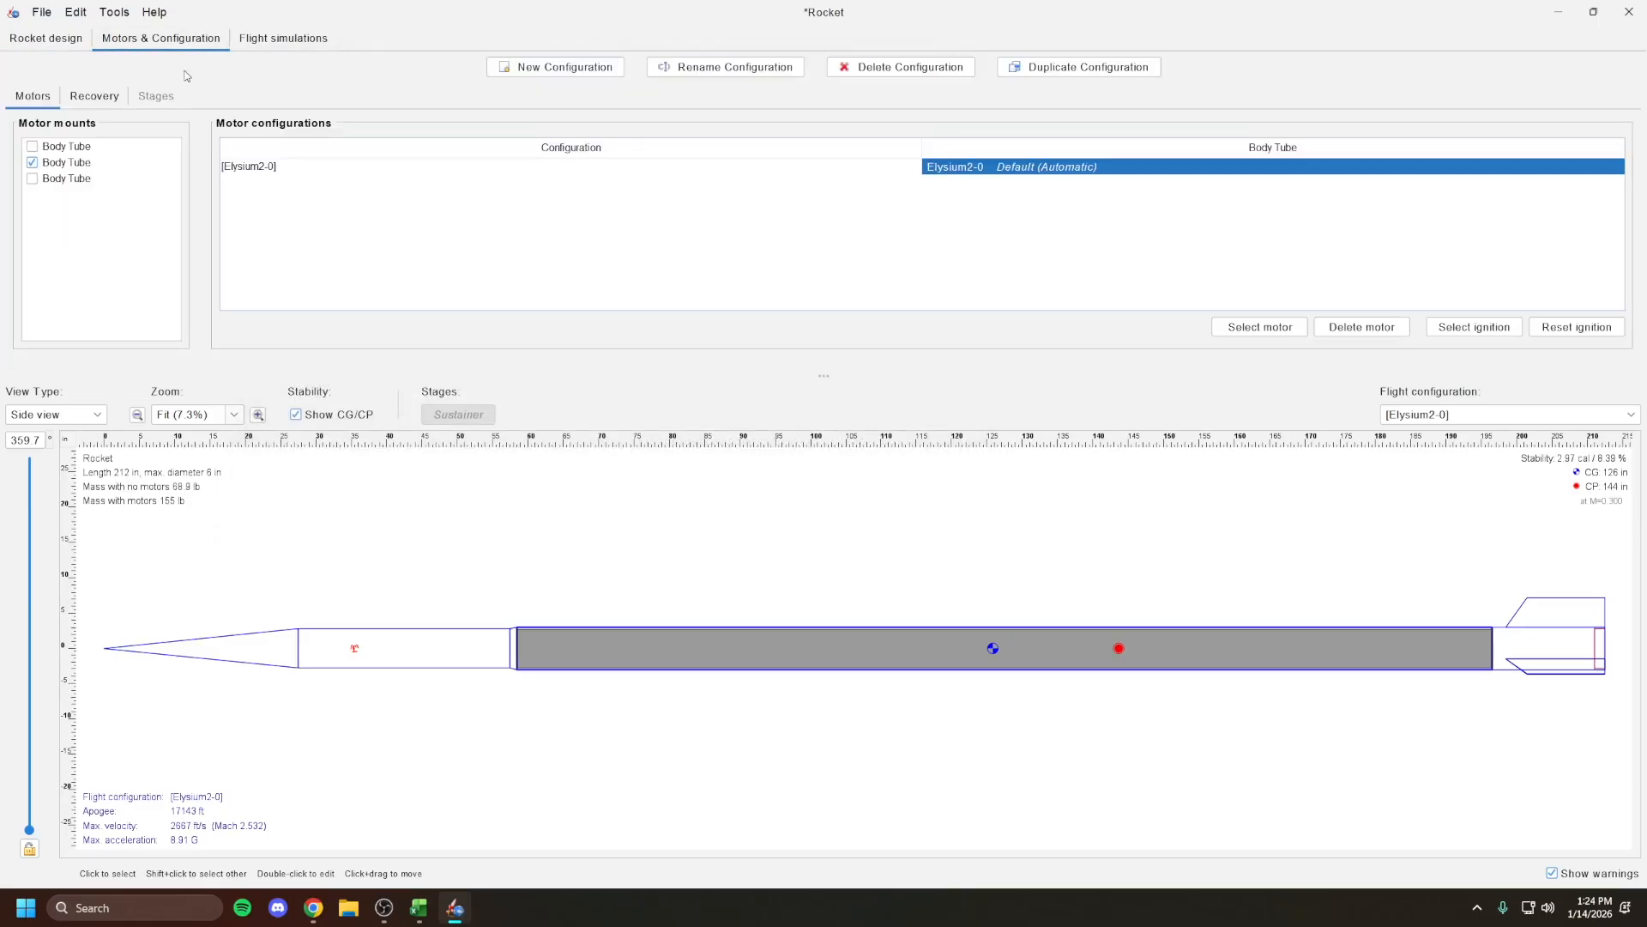
{"action": "left_click", "coordinate": [95, 98]}
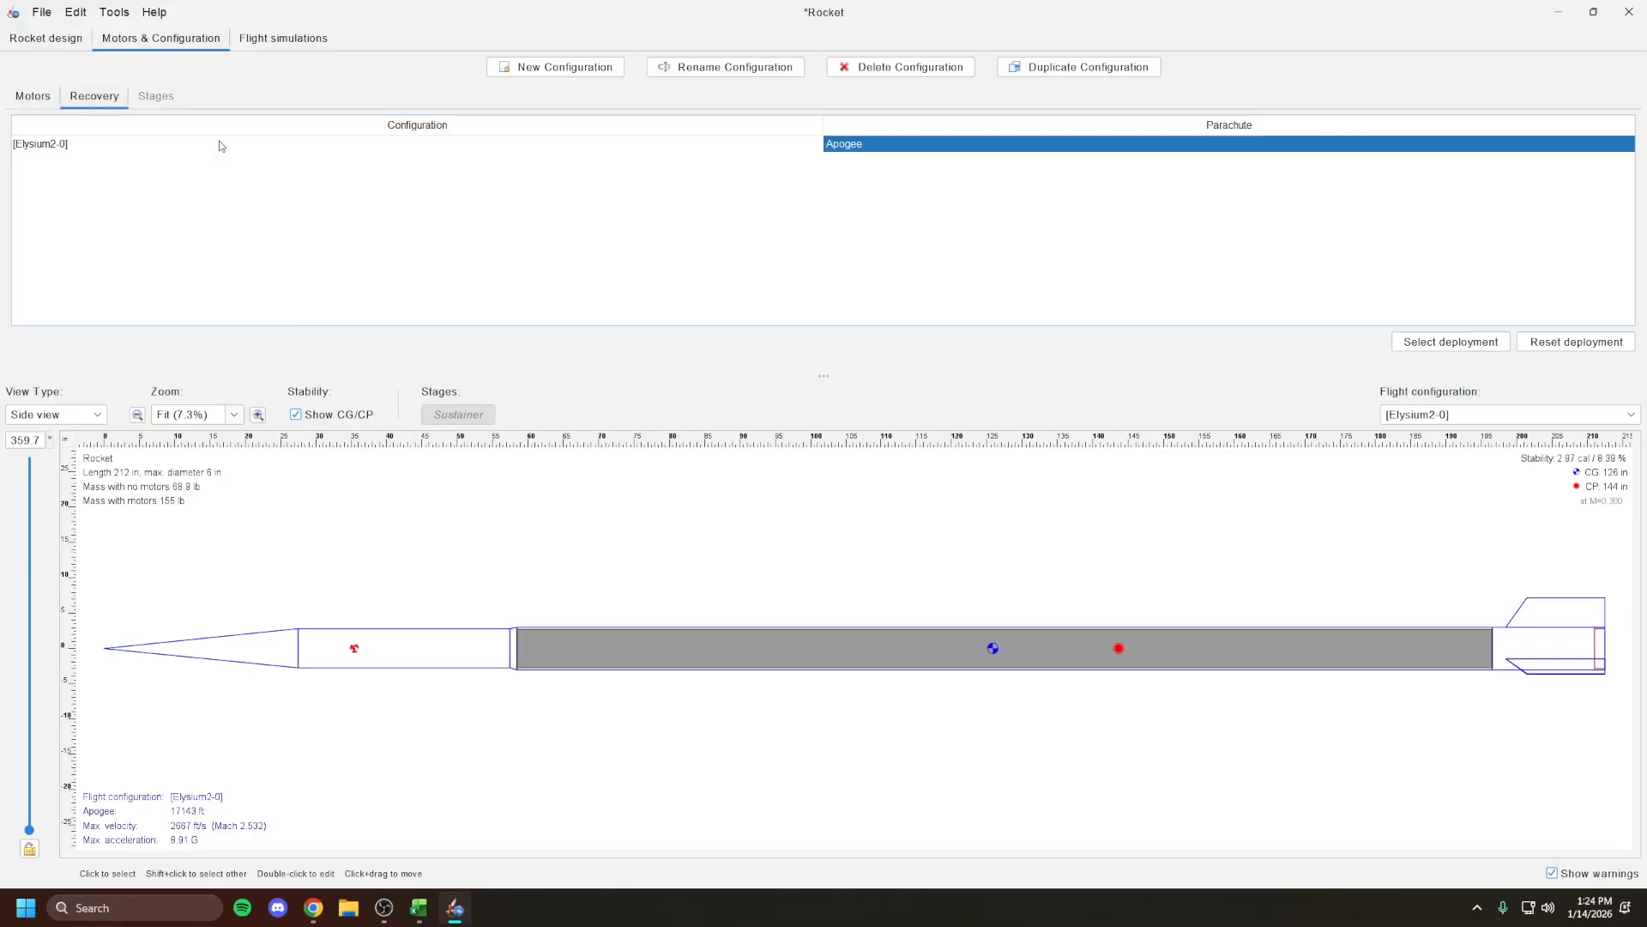
{"action": "double_click", "coordinate": [864, 144]}
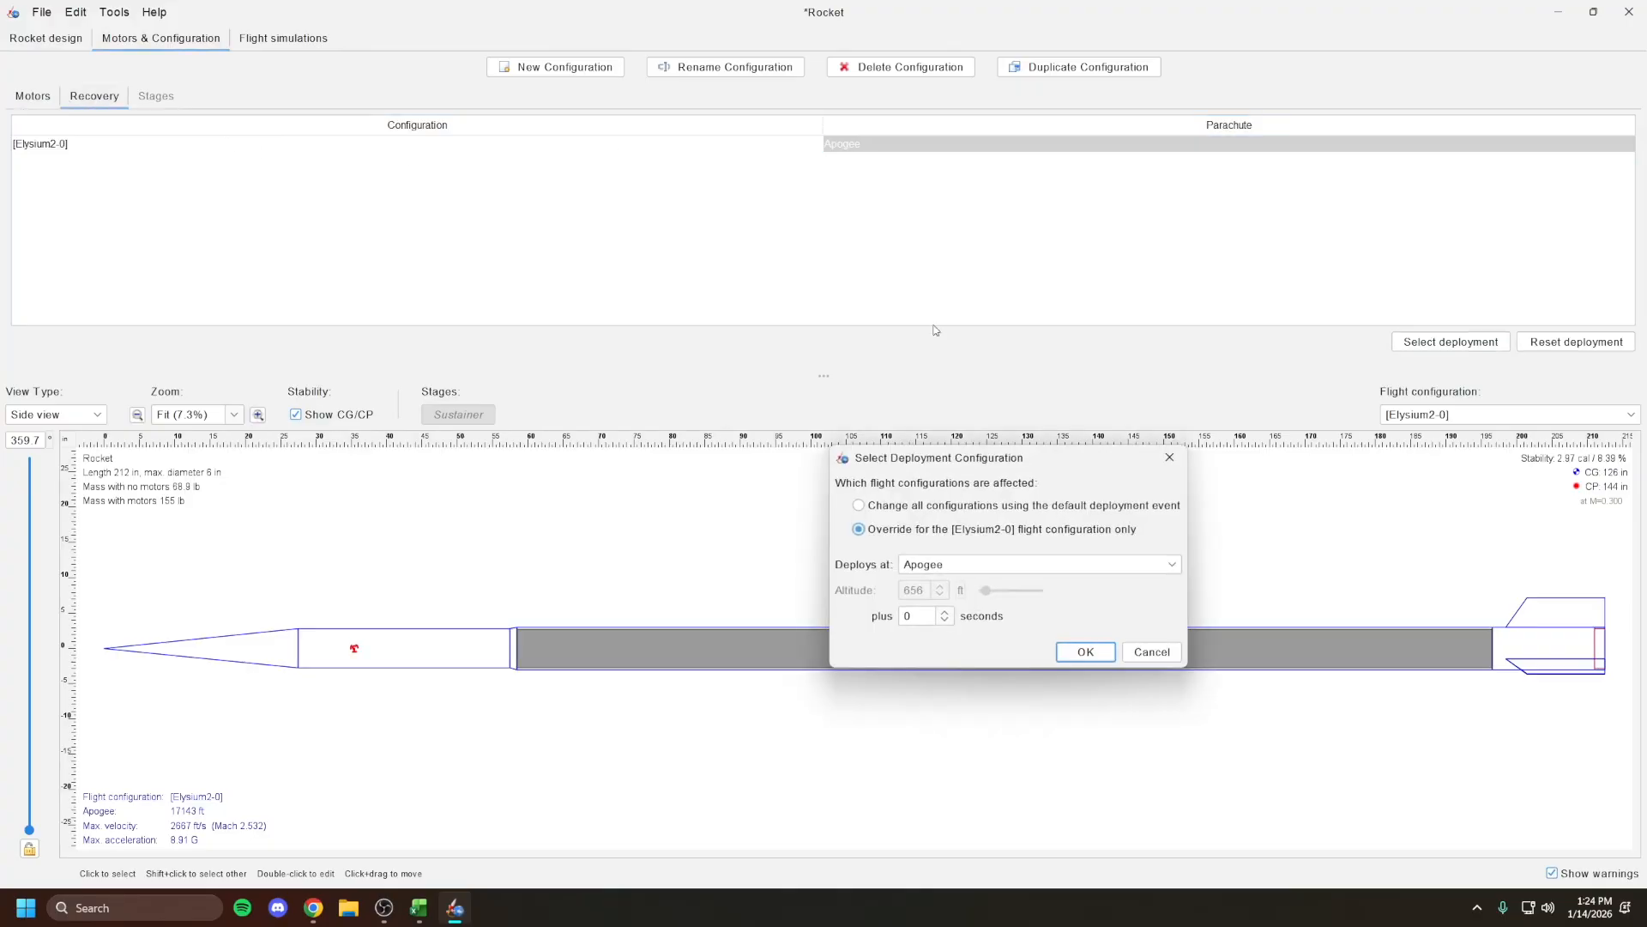
{"action": "left_click", "coordinate": [1086, 651]}
Add a custom streamer, without a preset, inside the body tube behind the nose cone
{"action": "left_click", "coordinate": [45, 38]}
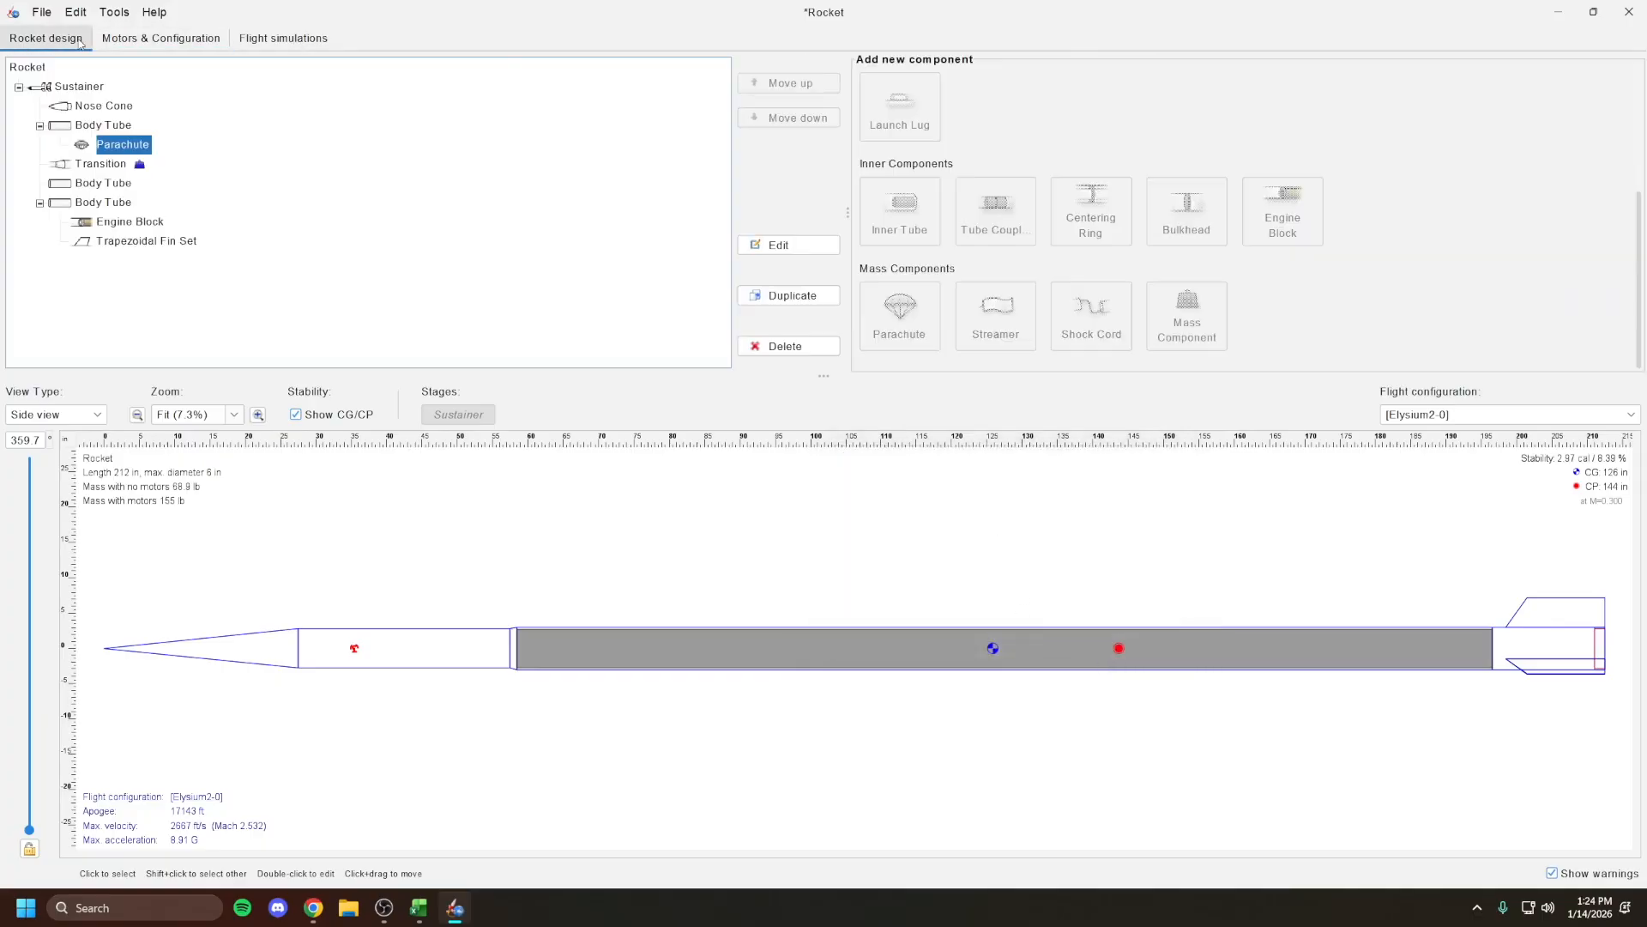
{"action": "left_click", "coordinate": [104, 128]}
{"action": "left_click", "coordinate": [988, 318]}
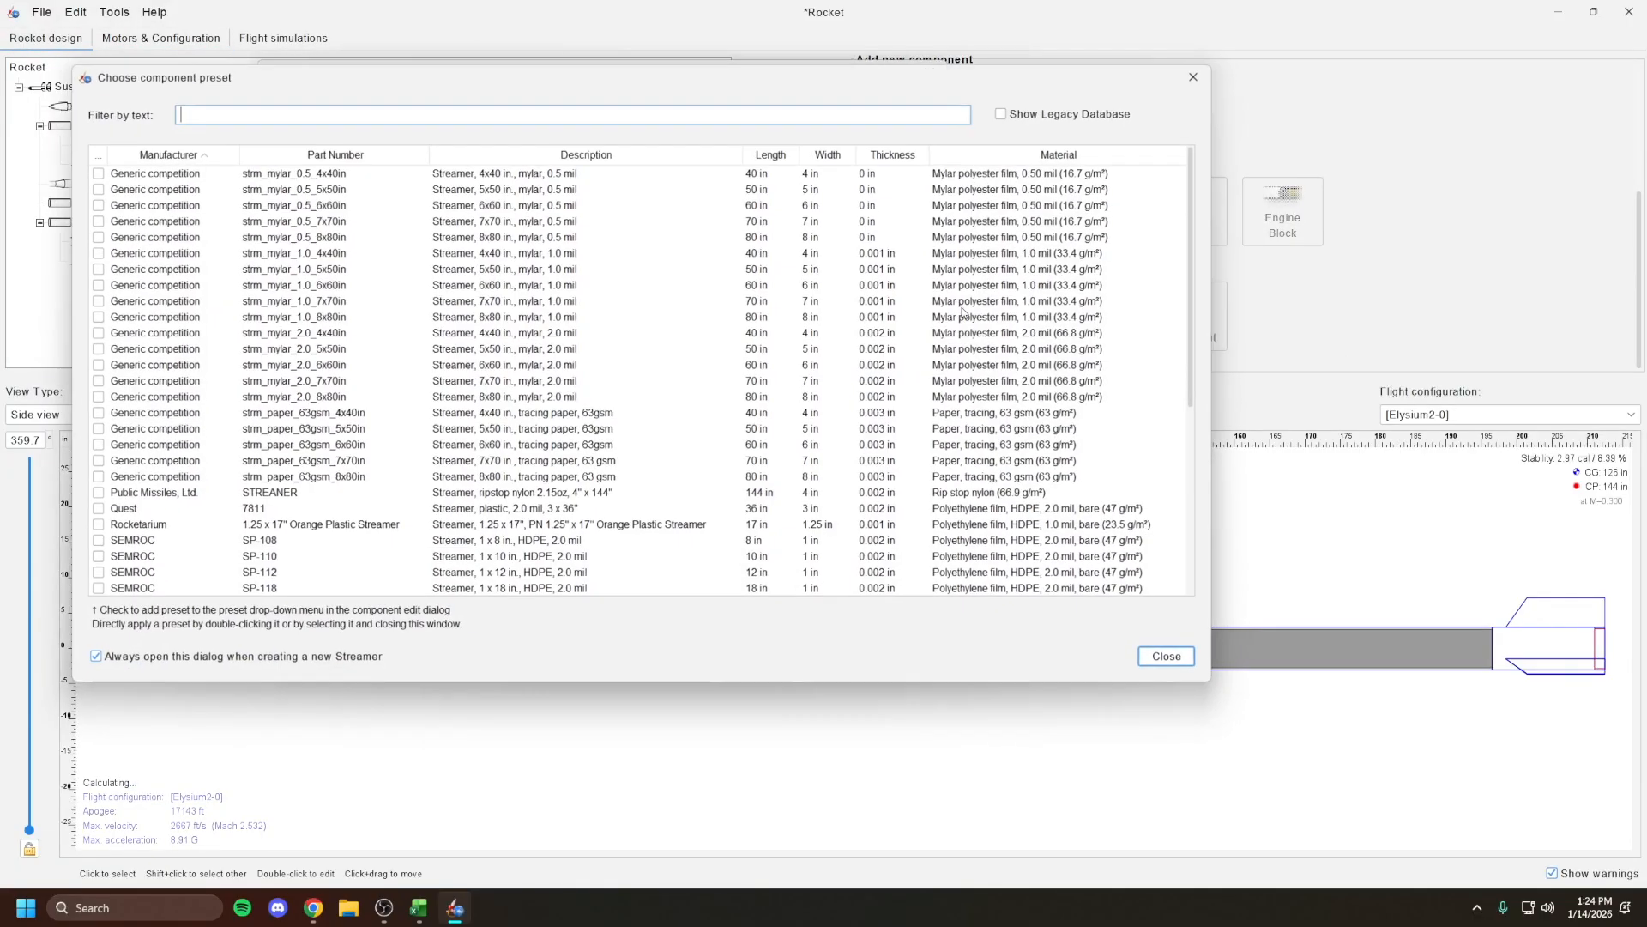
{"action": "left_click", "coordinate": [1160, 654]}
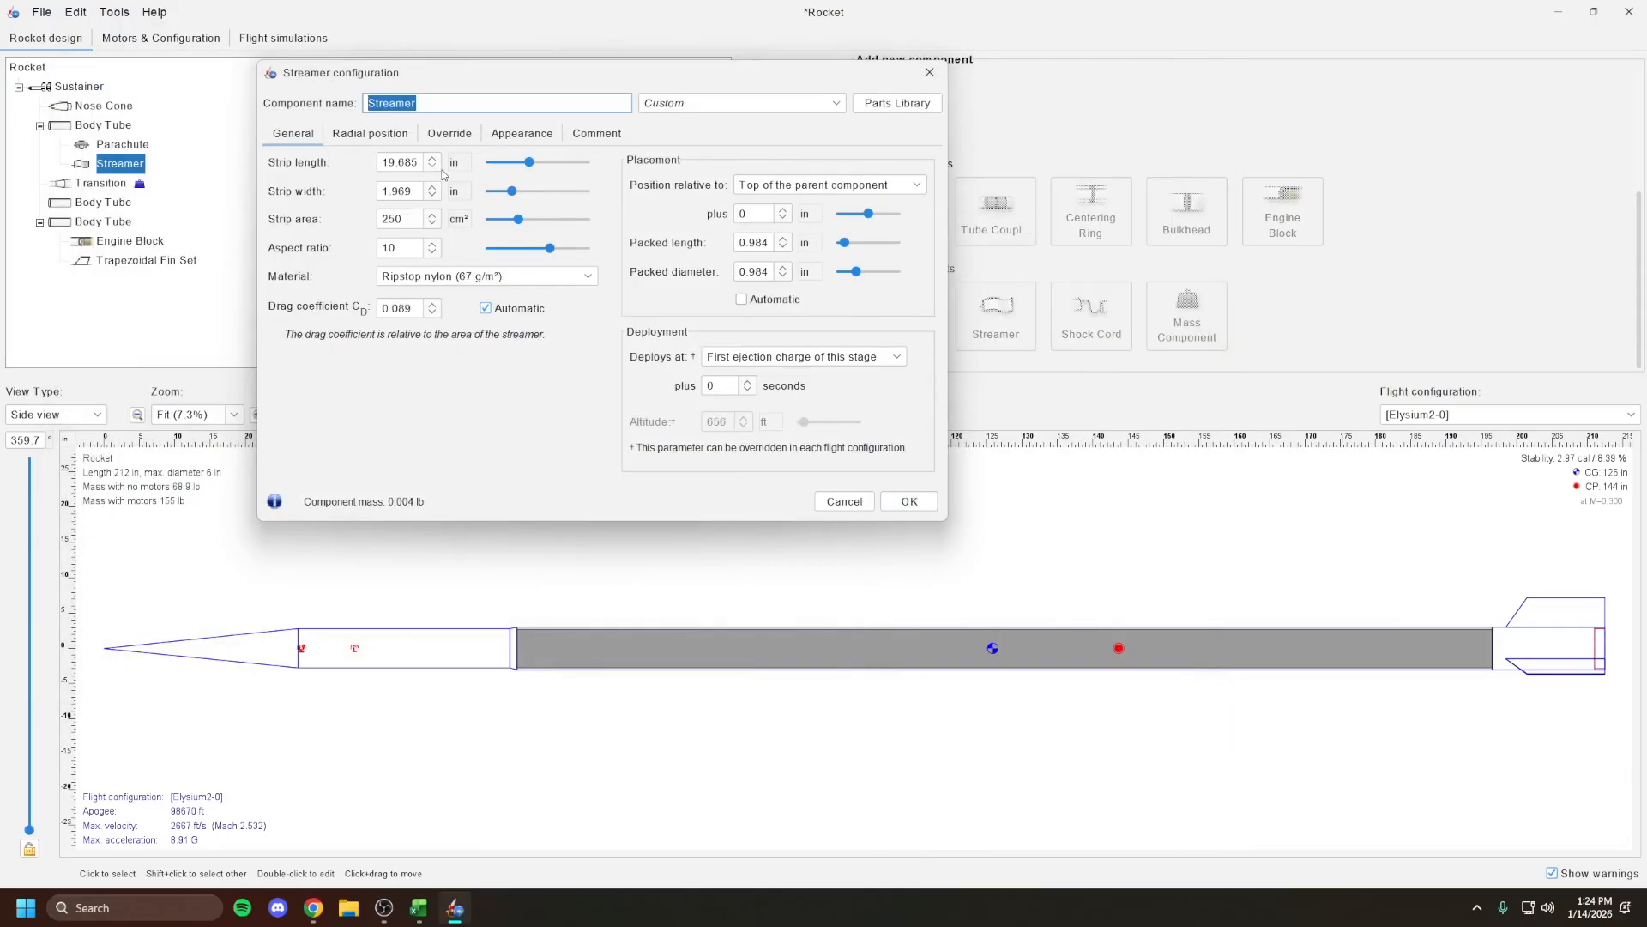
Set the streamer's strip length to 59 in, make it deploy at apogee, and accept the configuration
{"action": "left_click_drag", "start_coordinate": [529, 162], "coordinate": [594, 174]}
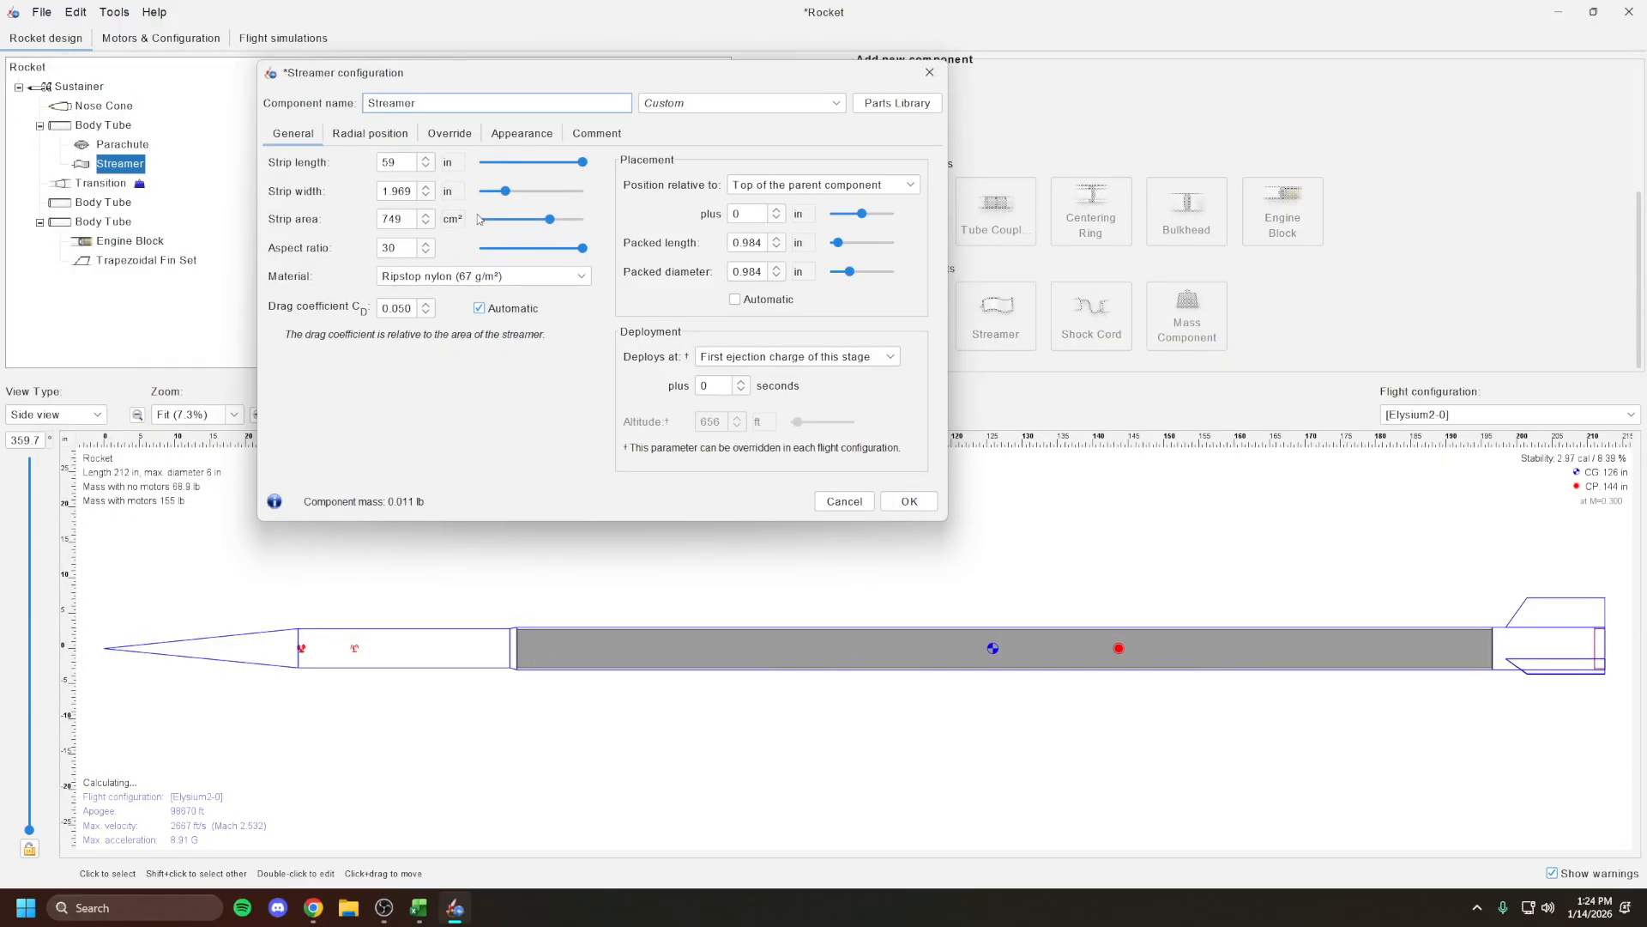
{"action": "left_click", "coordinate": [763, 356]}
{"action": "left_click", "coordinate": [772, 415]}
{"action": "left_click", "coordinate": [909, 502]}
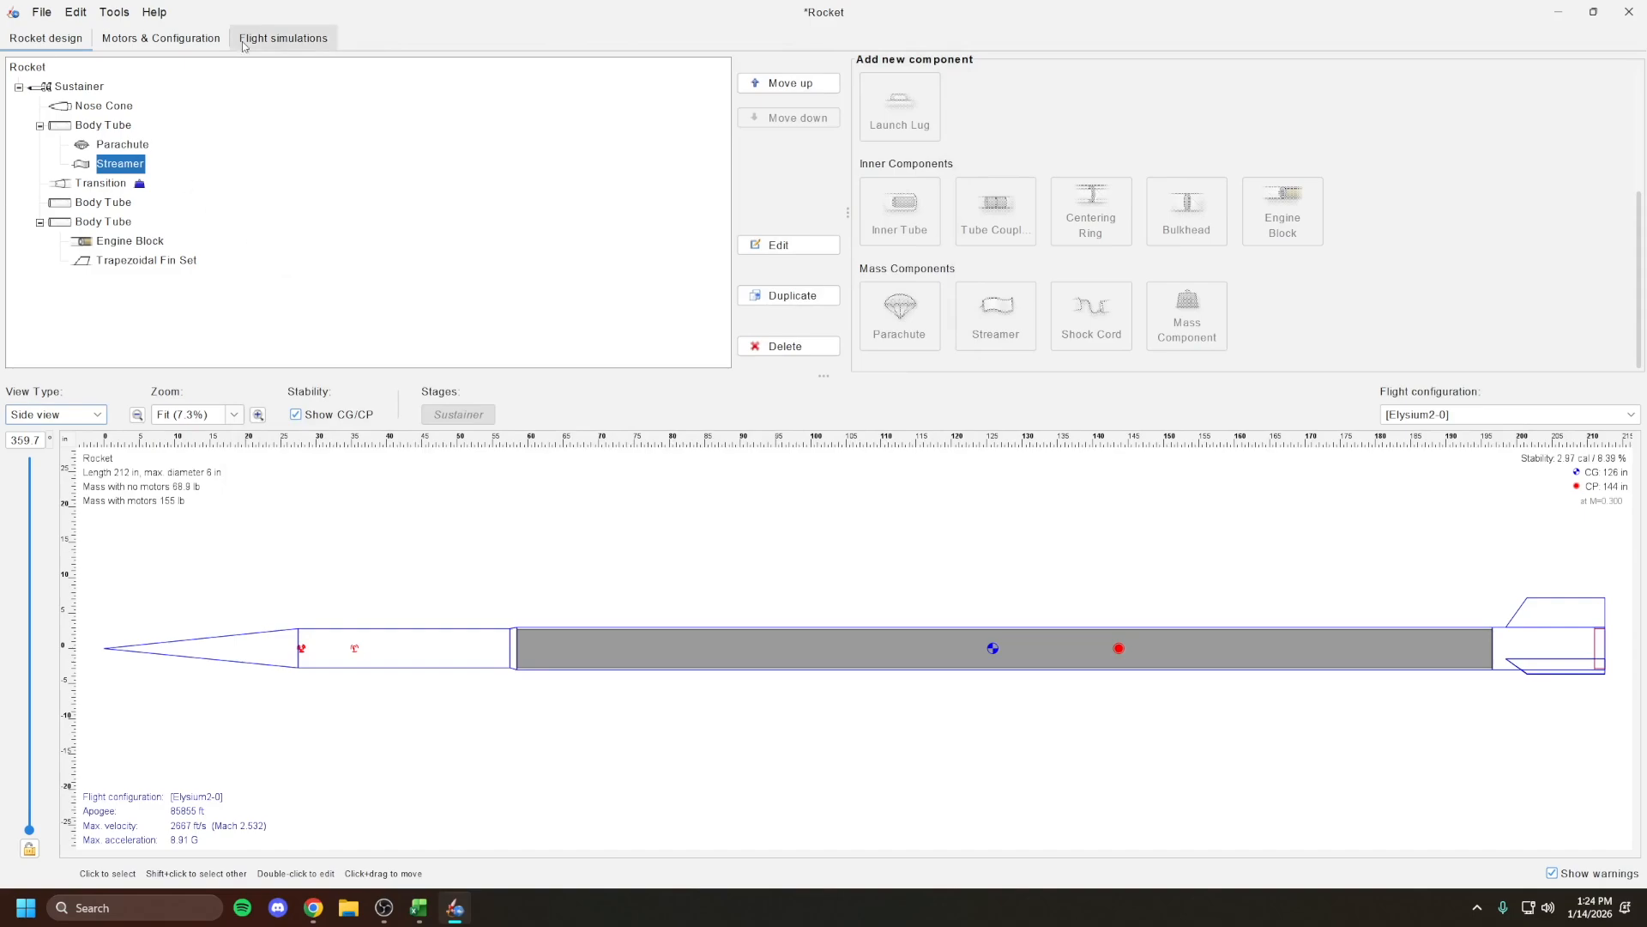
Set the parachute component to deploy at a specific altitude of 1000 ft during descent
{"action": "double_click", "coordinate": [131, 146]}
{"action": "left_click", "coordinate": [746, 357]}
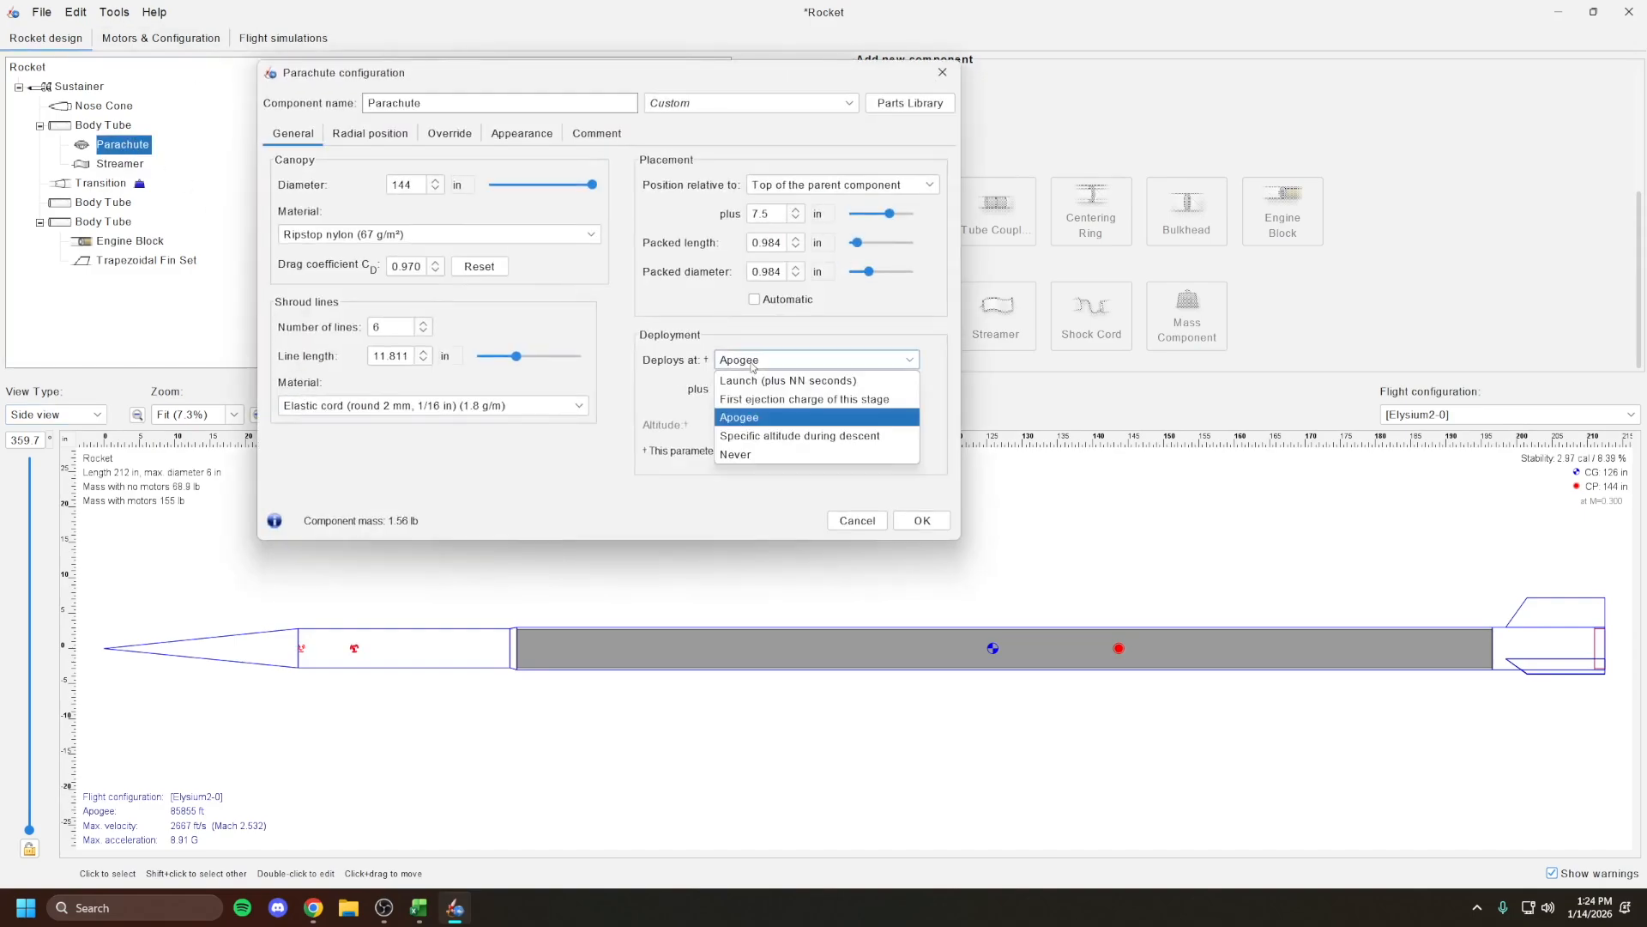
{"action": "left_click", "coordinate": [755, 434]}
{"action": "left_click", "coordinate": [735, 423]}
{"action": "type", "text": "1000"}
{"action": "left_click", "coordinate": [919, 520]}
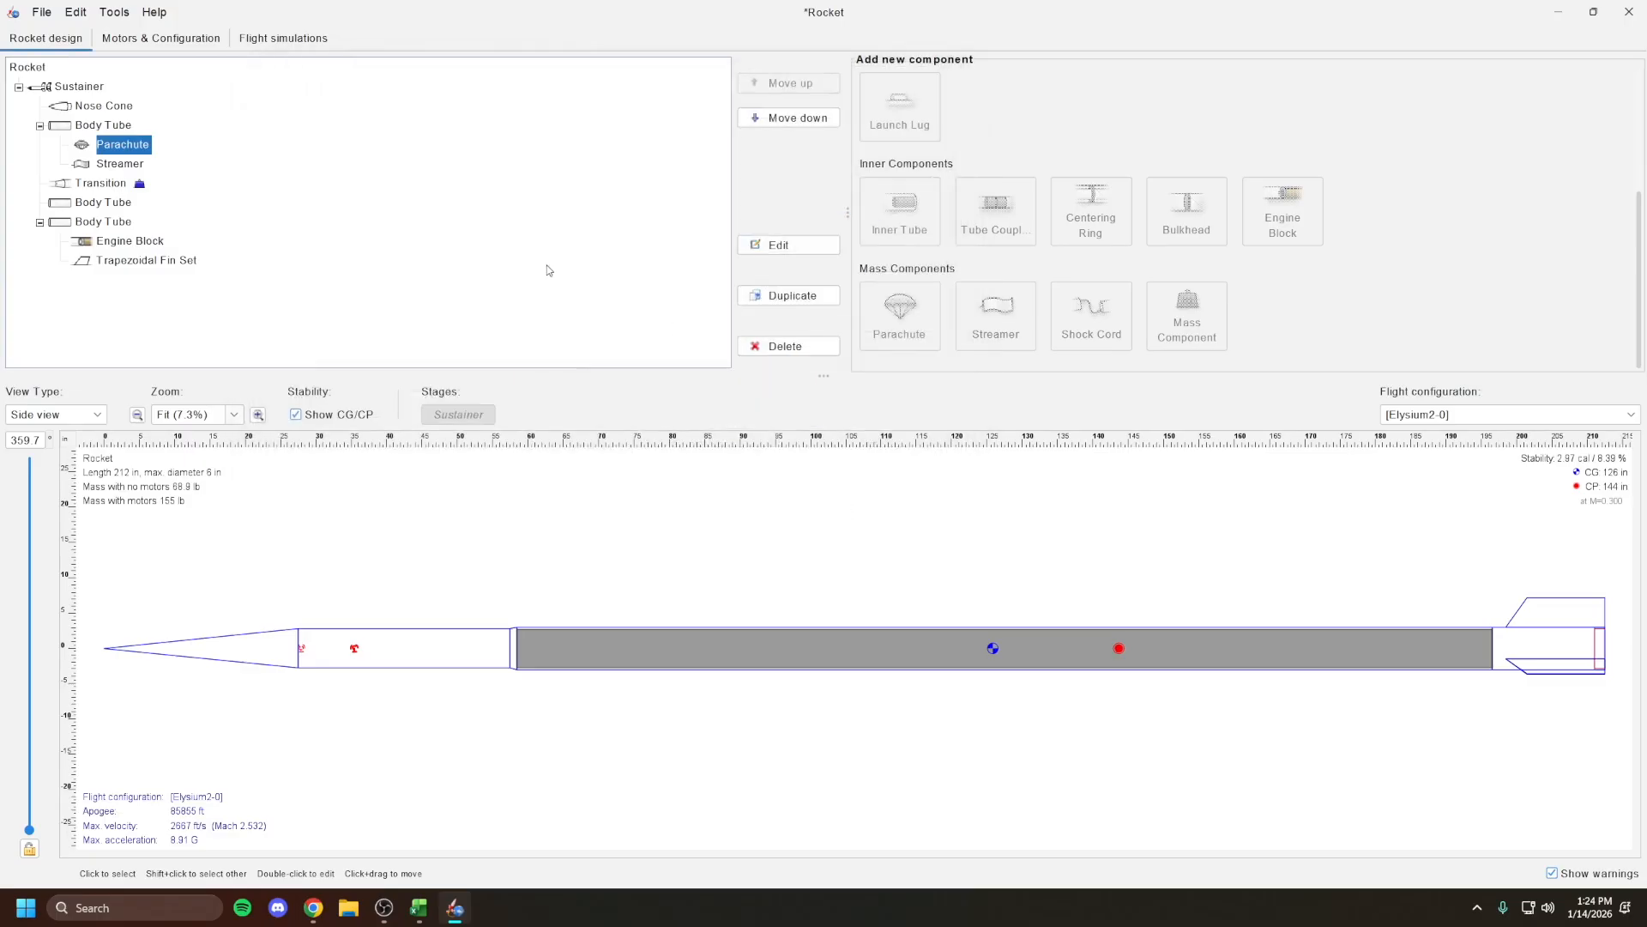
Override the parachute's deployment for the Elysium2-0 flight configuration to a specific altitude during descent of 1000 ft
{"action": "left_click", "coordinate": [160, 38]}
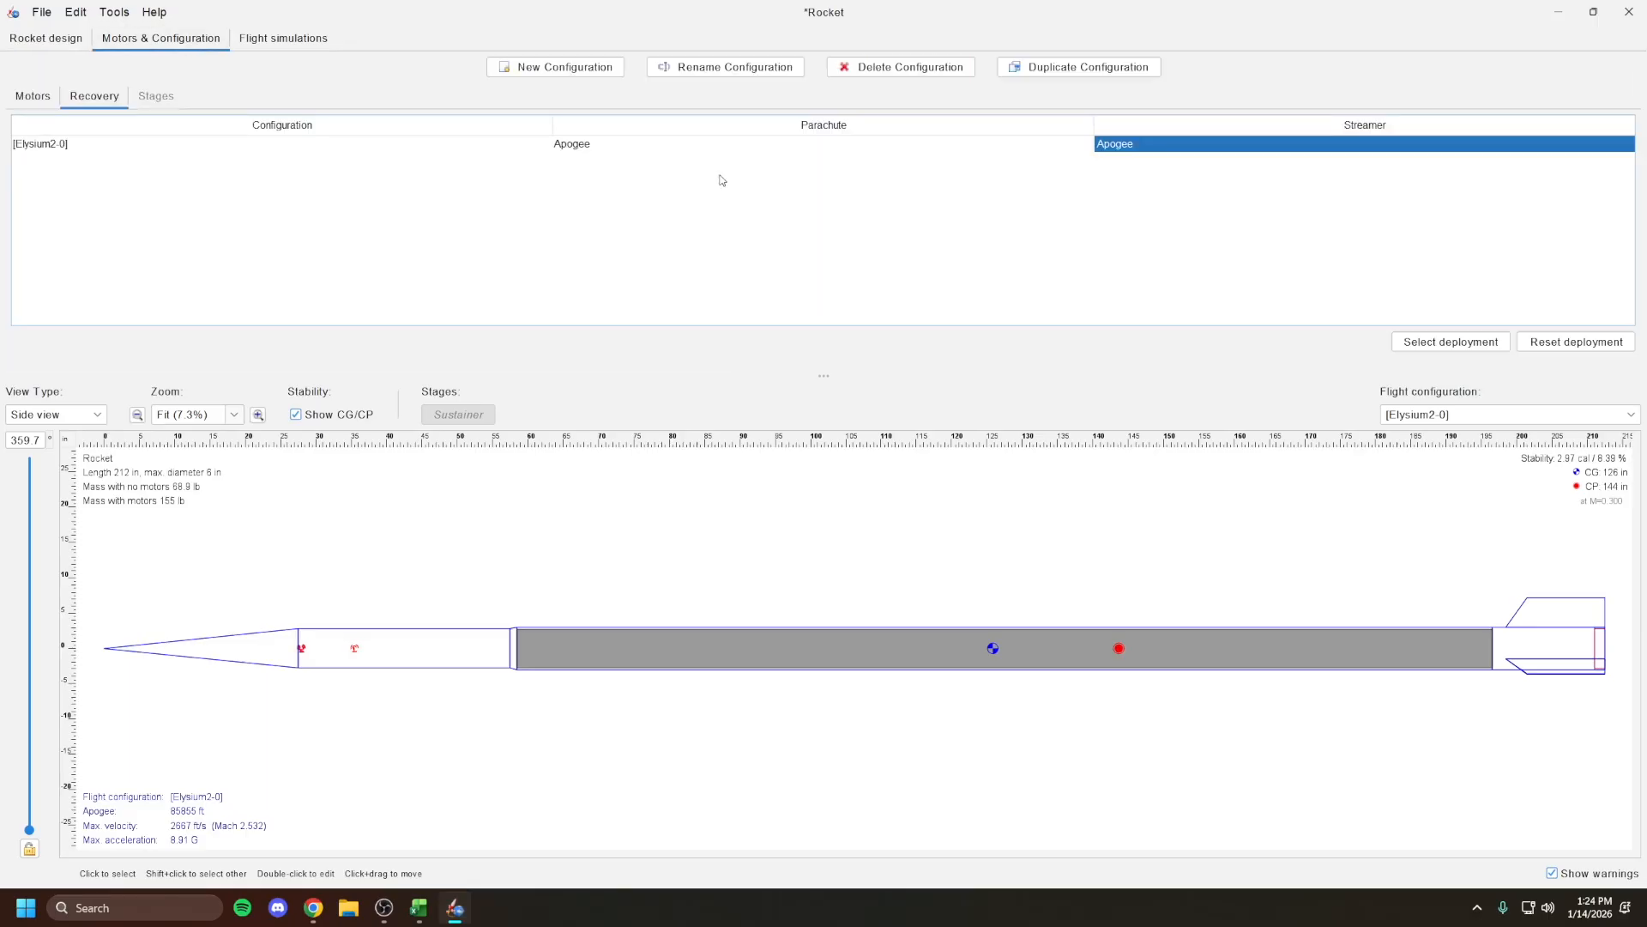
{"action": "left_click", "coordinate": [653, 162]}
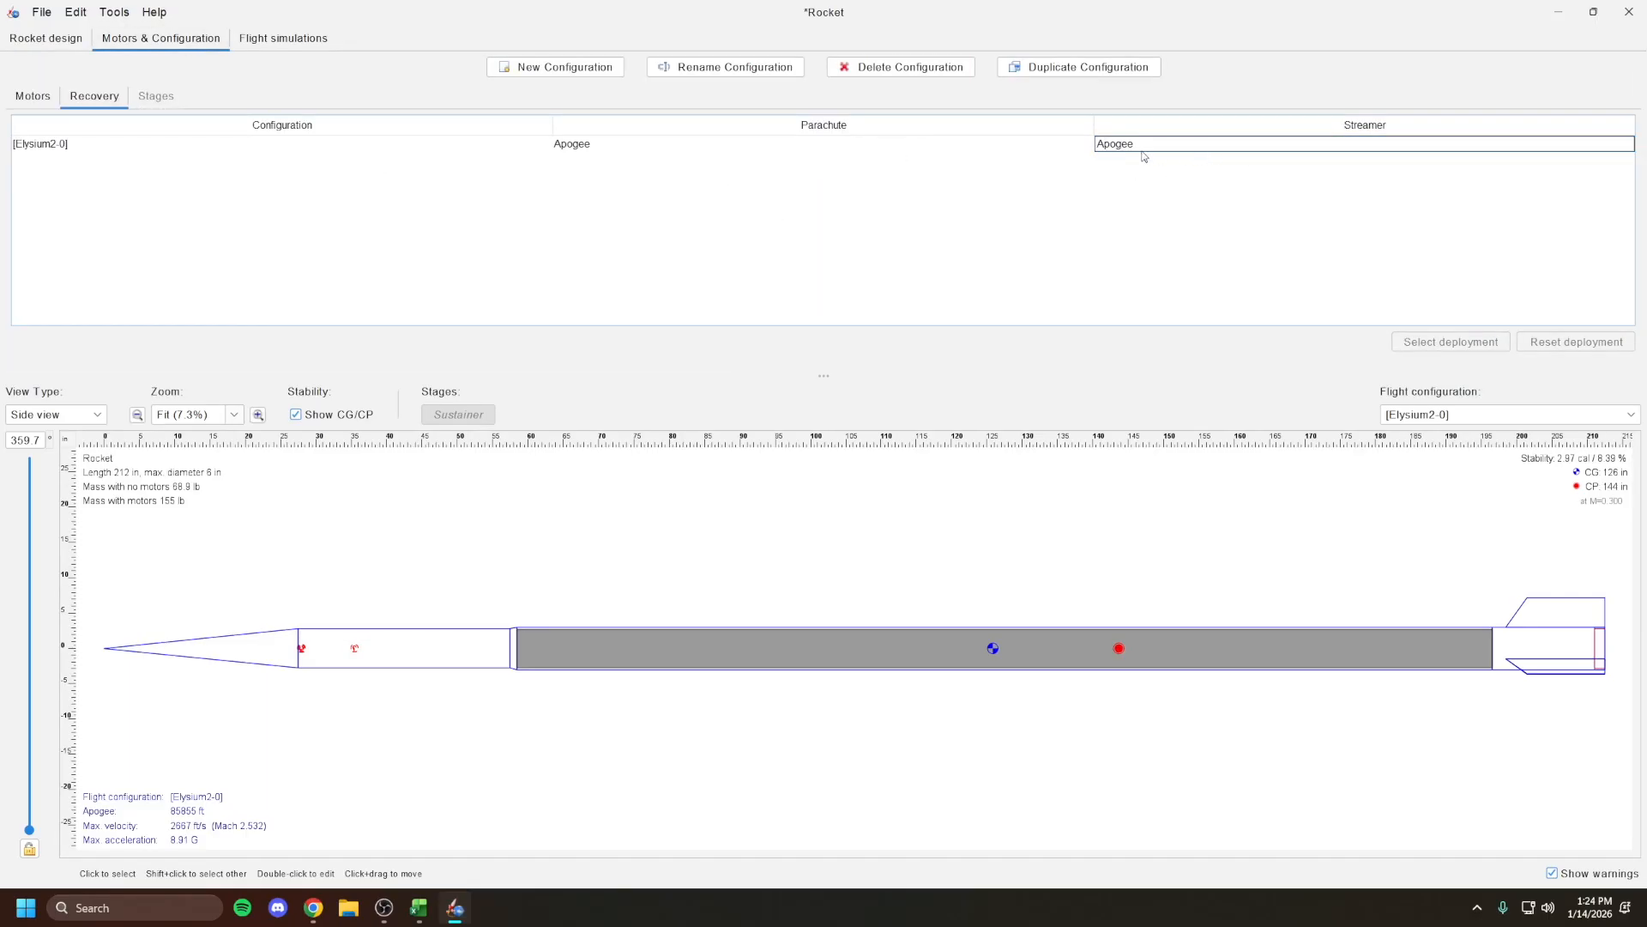
{"action": "double_click", "coordinate": [750, 145]}
{"action": "left_click", "coordinate": [1038, 564]}
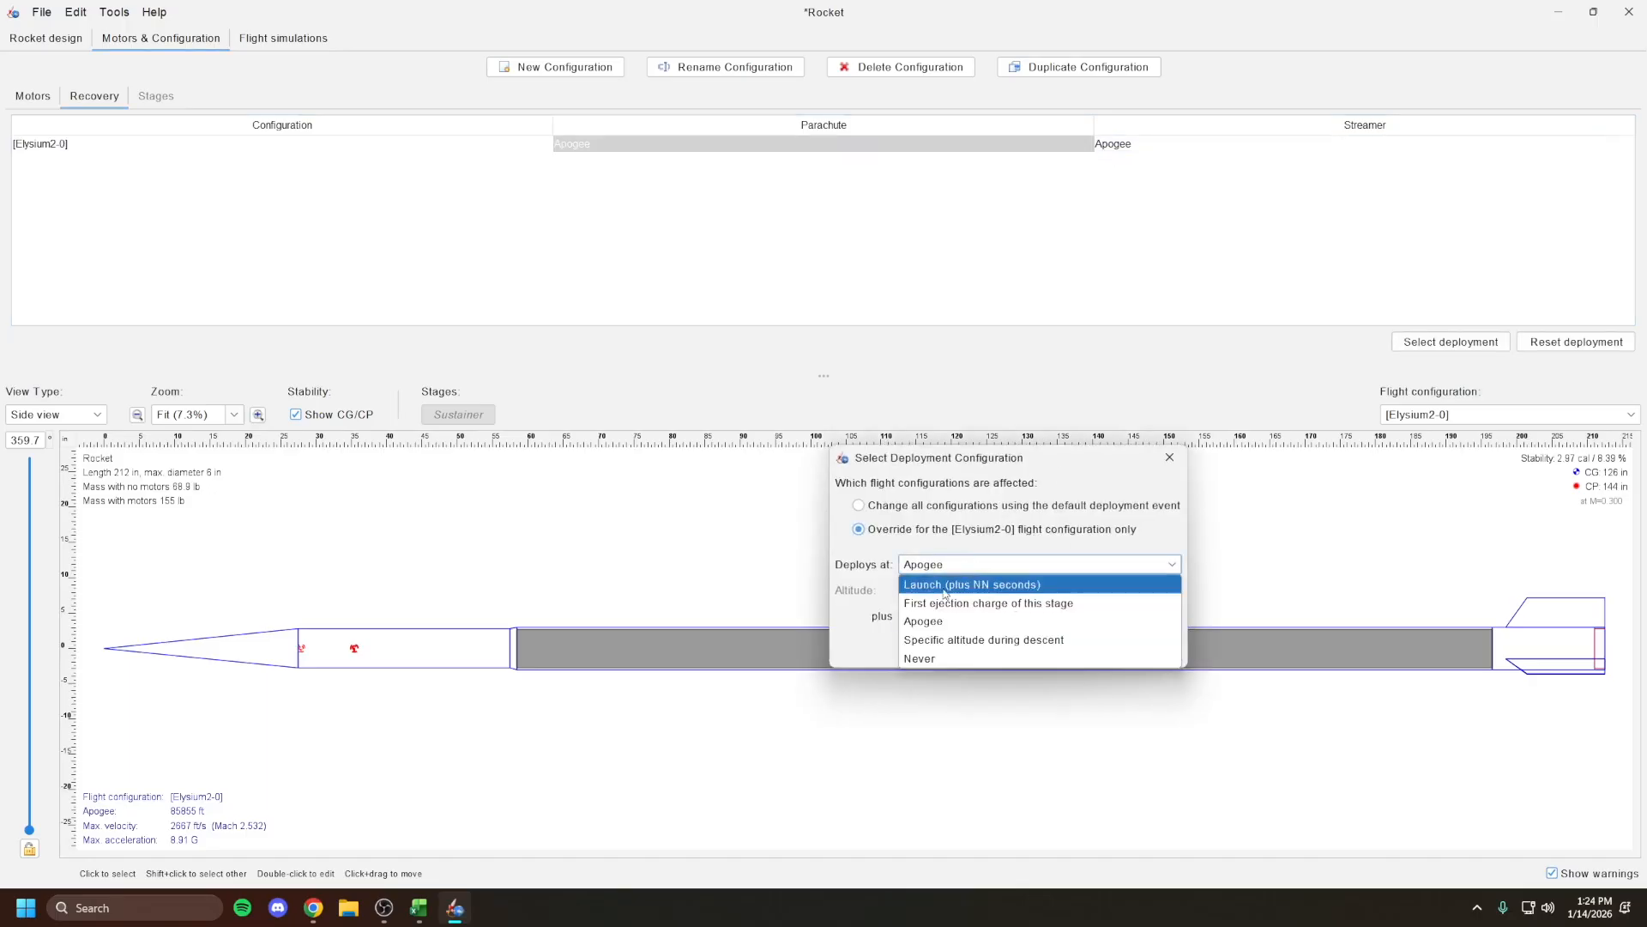
{"action": "left_click", "coordinate": [960, 639]}
{"action": "left_click", "coordinate": [926, 591]}
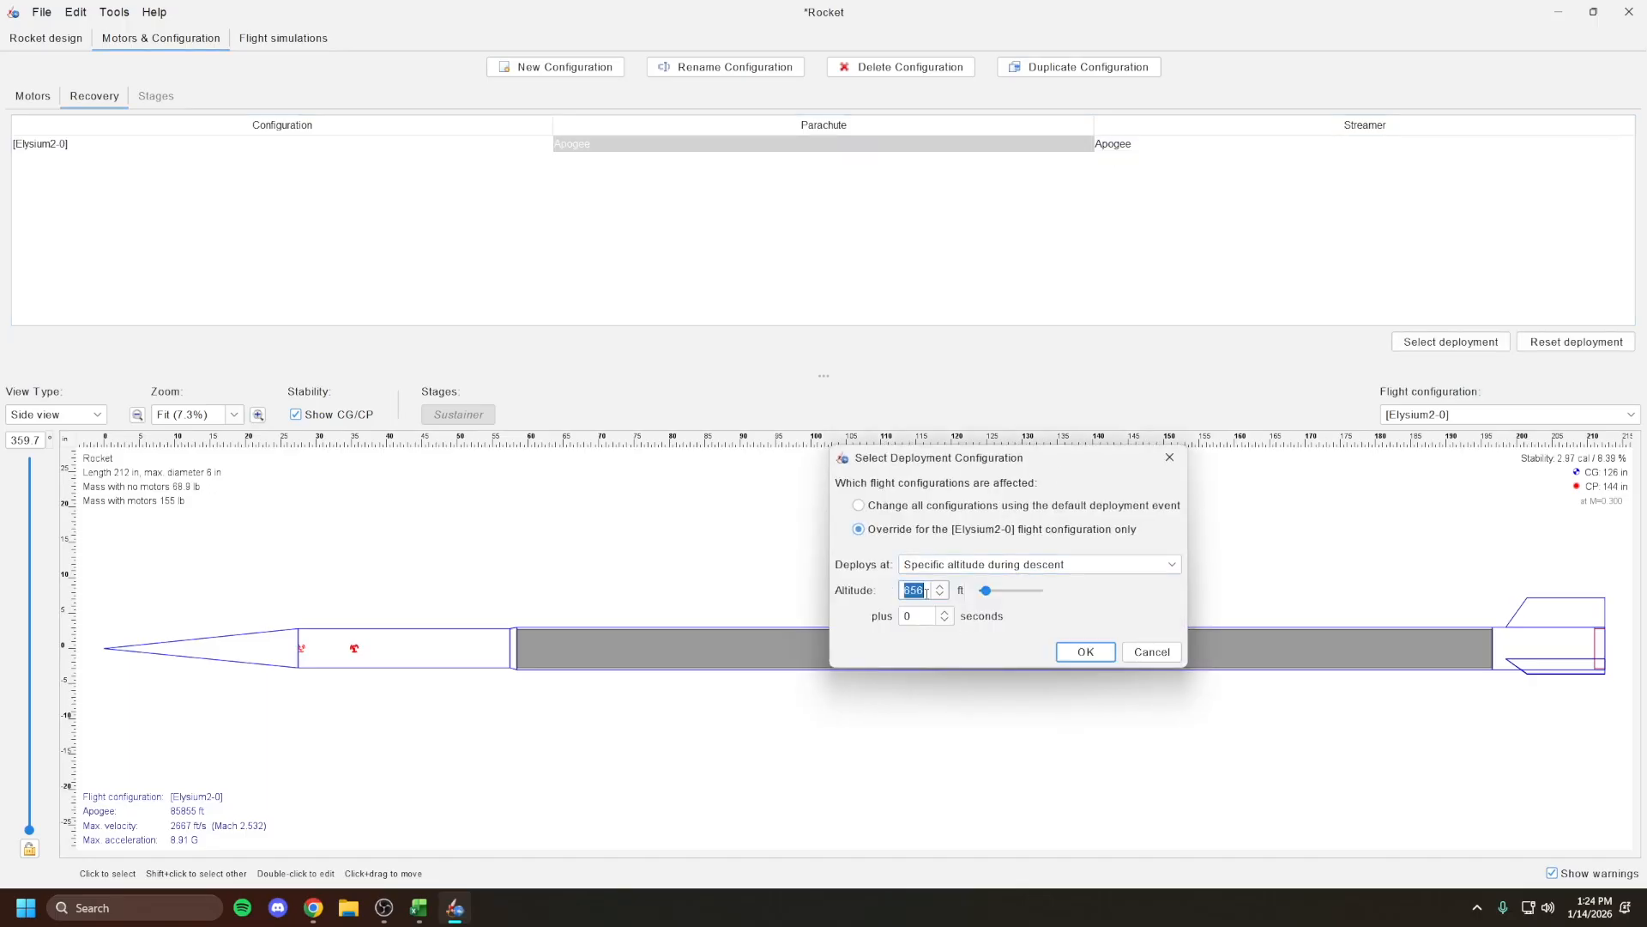
{"action": "type", "text": "1000"}
{"action": "left_click", "coordinate": [1086, 650]}
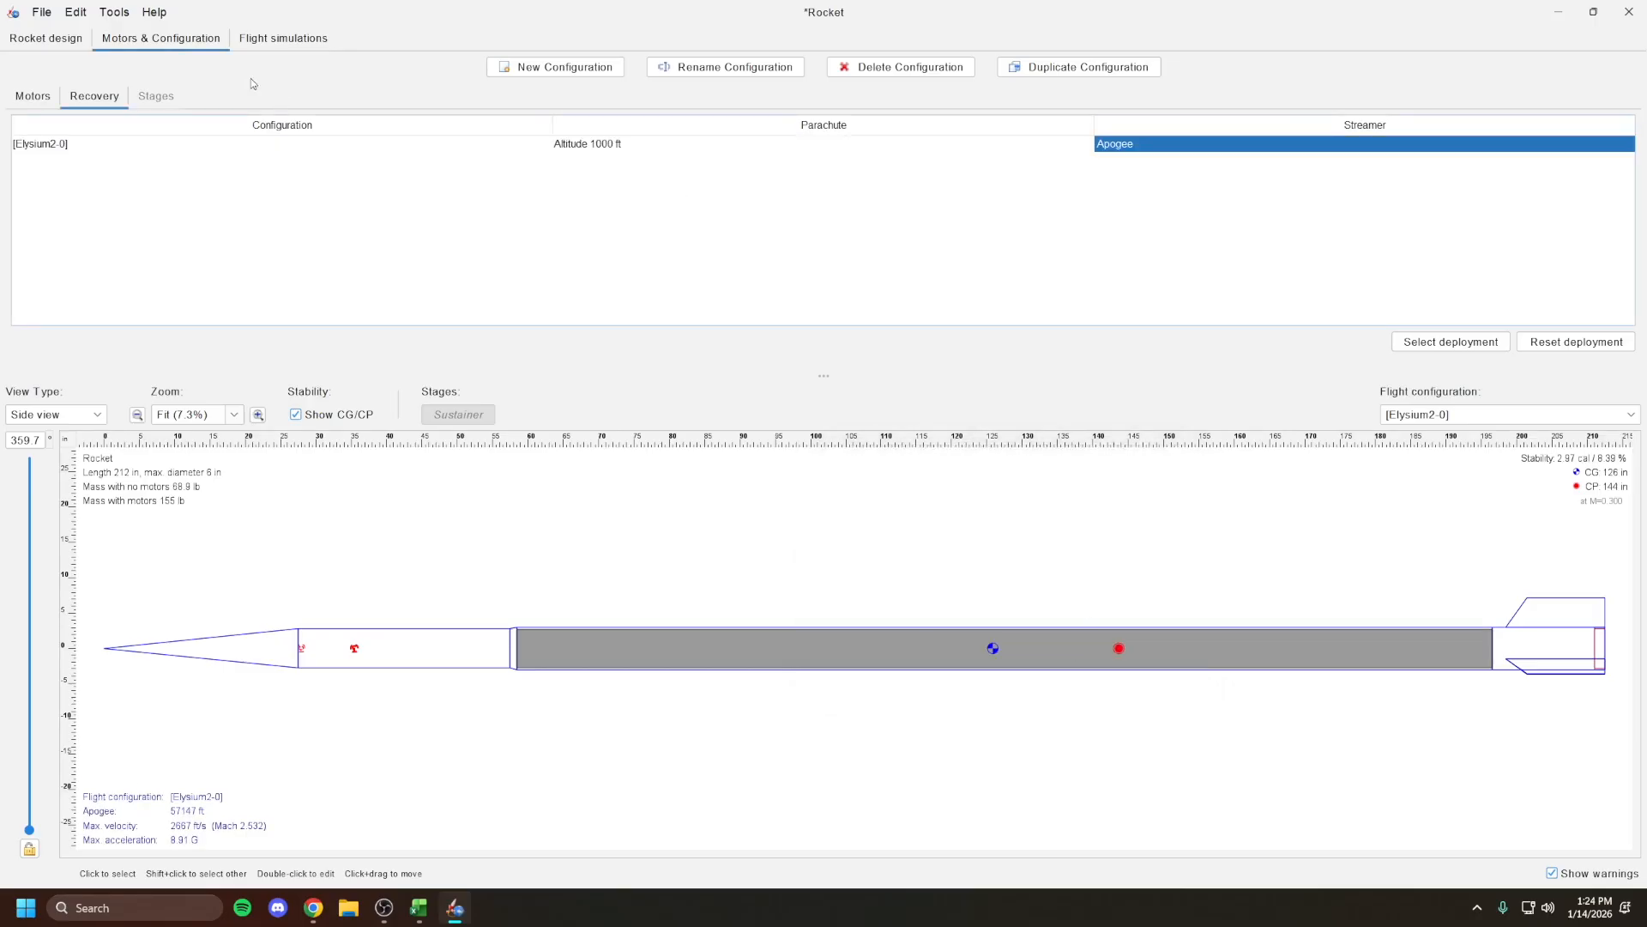
Run the Elysium2-0 flight simulation with the streamer and parachute recovery setup
{"action": "left_click", "coordinate": [41, 12]}
{"action": "left_click", "coordinate": [750, 198]}
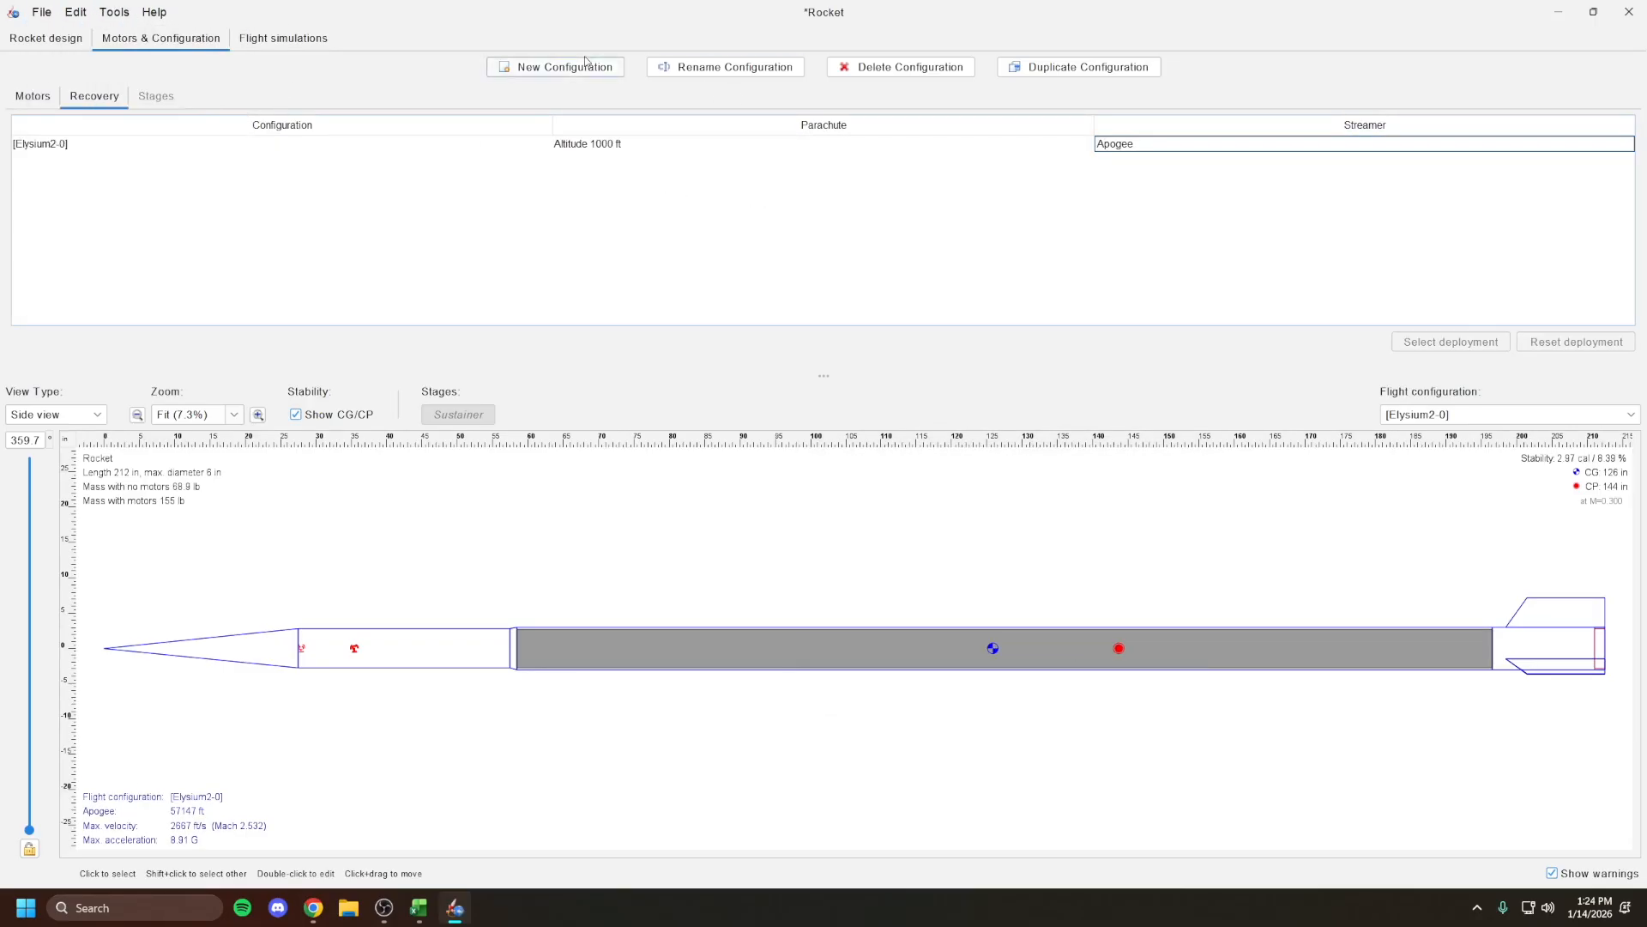
{"action": "left_click", "coordinate": [283, 38]}
{"action": "left_click", "coordinate": [821, 67]}
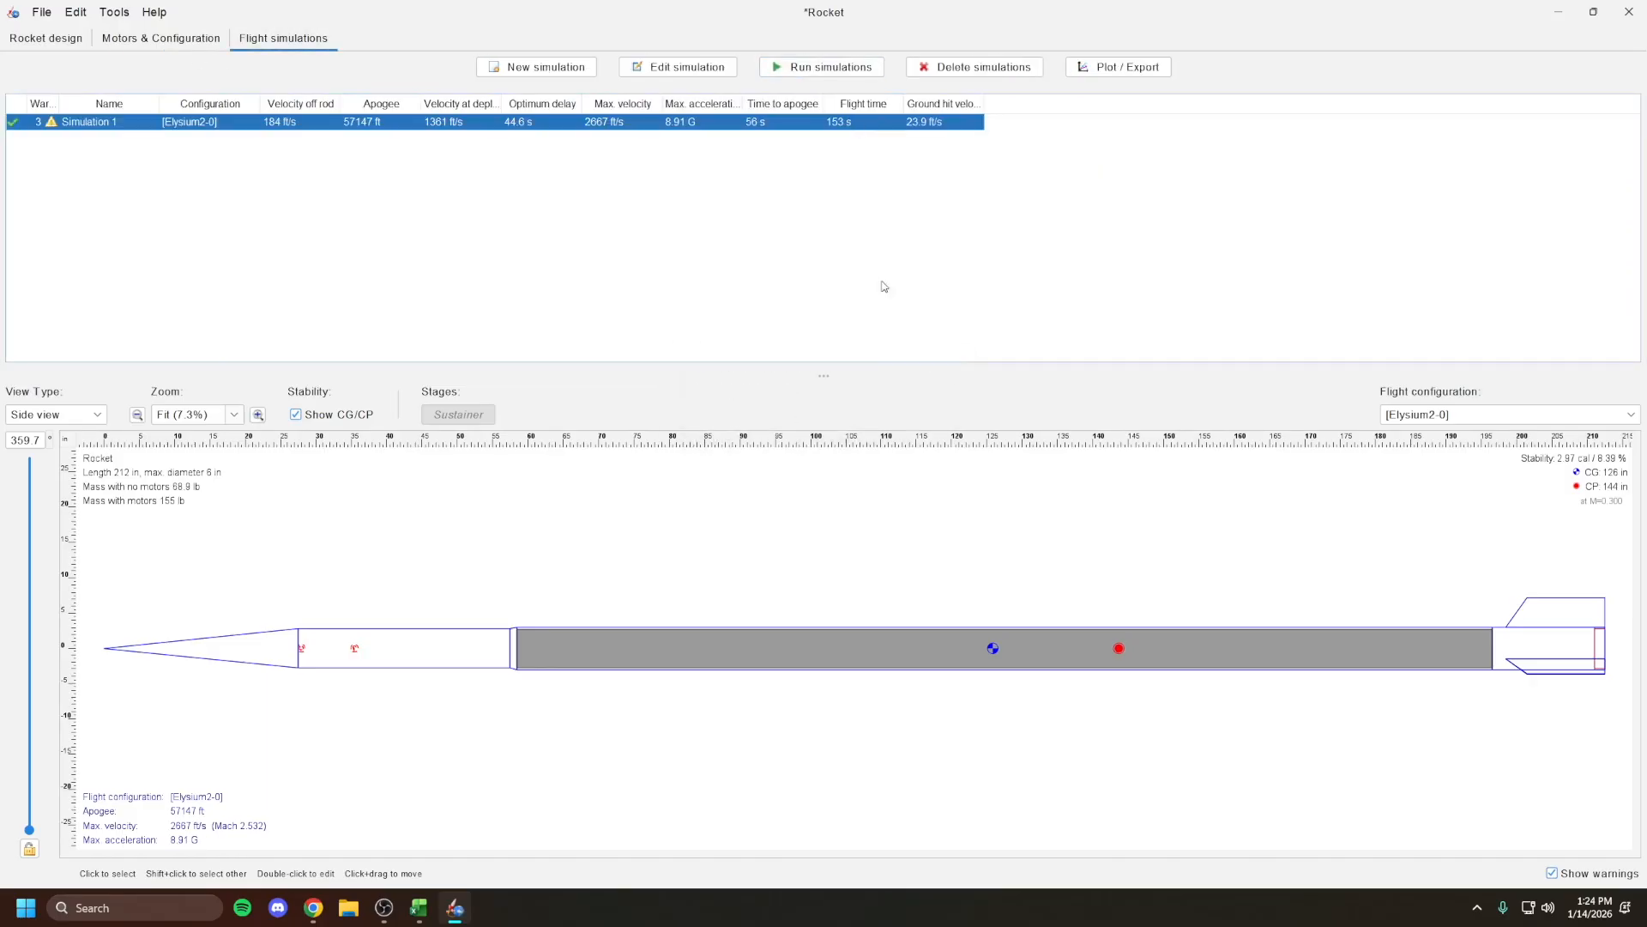
{"action": "left_click", "coordinate": [1130, 551]}
{"action": "left_click", "coordinate": [759, 268]}
{"action": "left_click", "coordinate": [41, 13]}
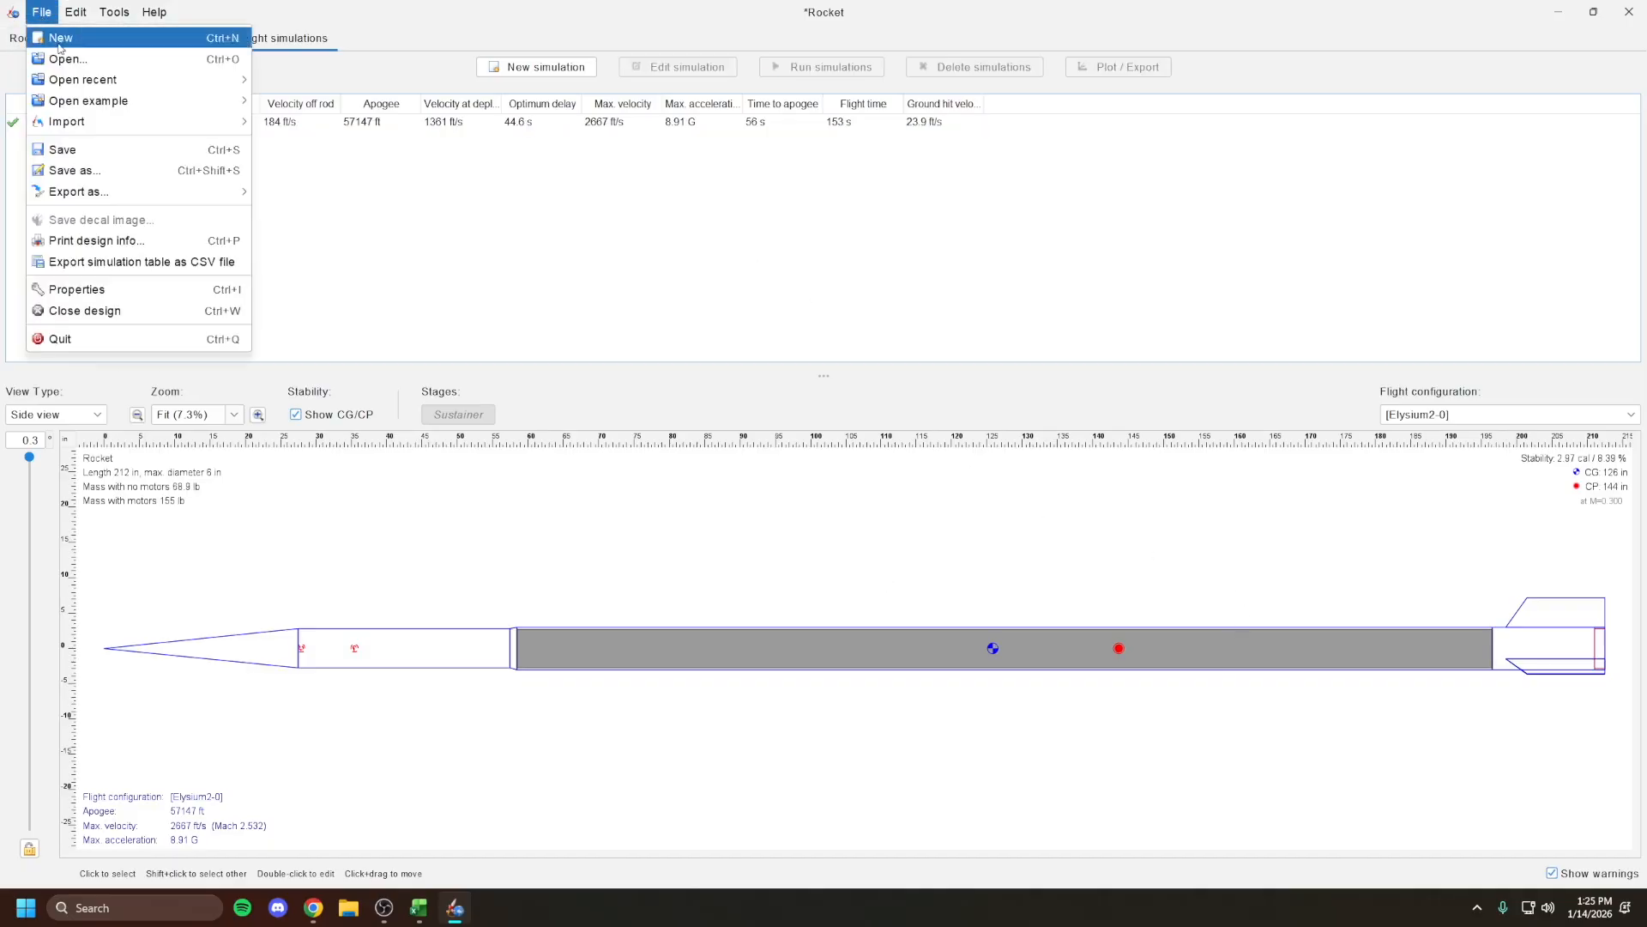
{"action": "left_click", "coordinate": [386, 213]}
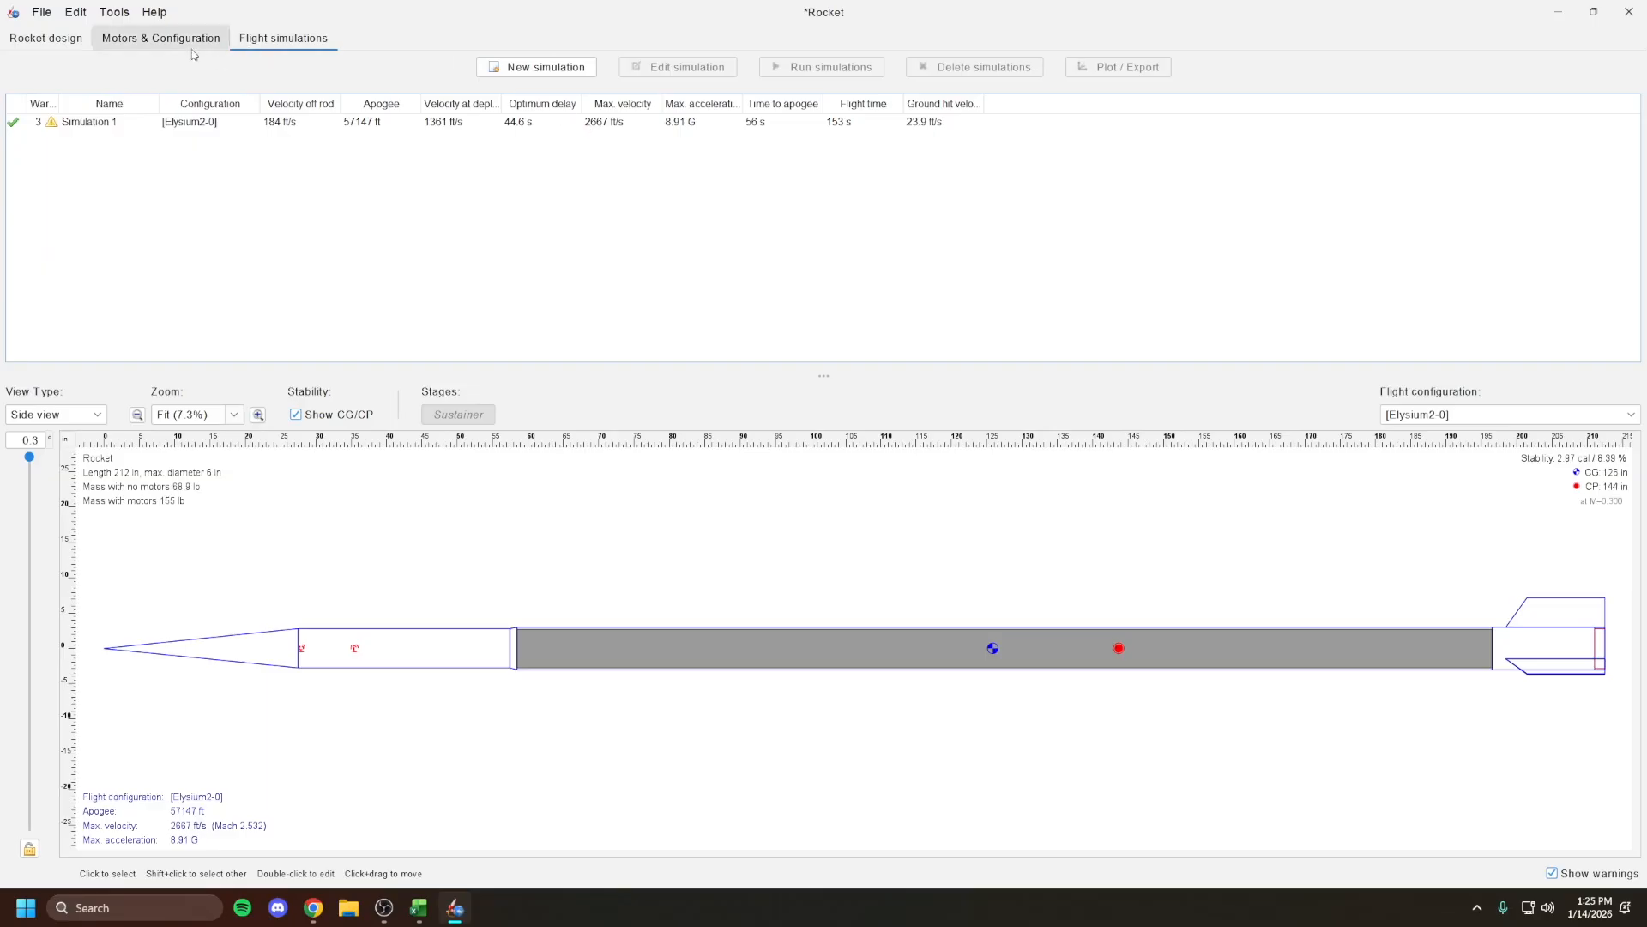
{"action": "left_click", "coordinate": [46, 37]}
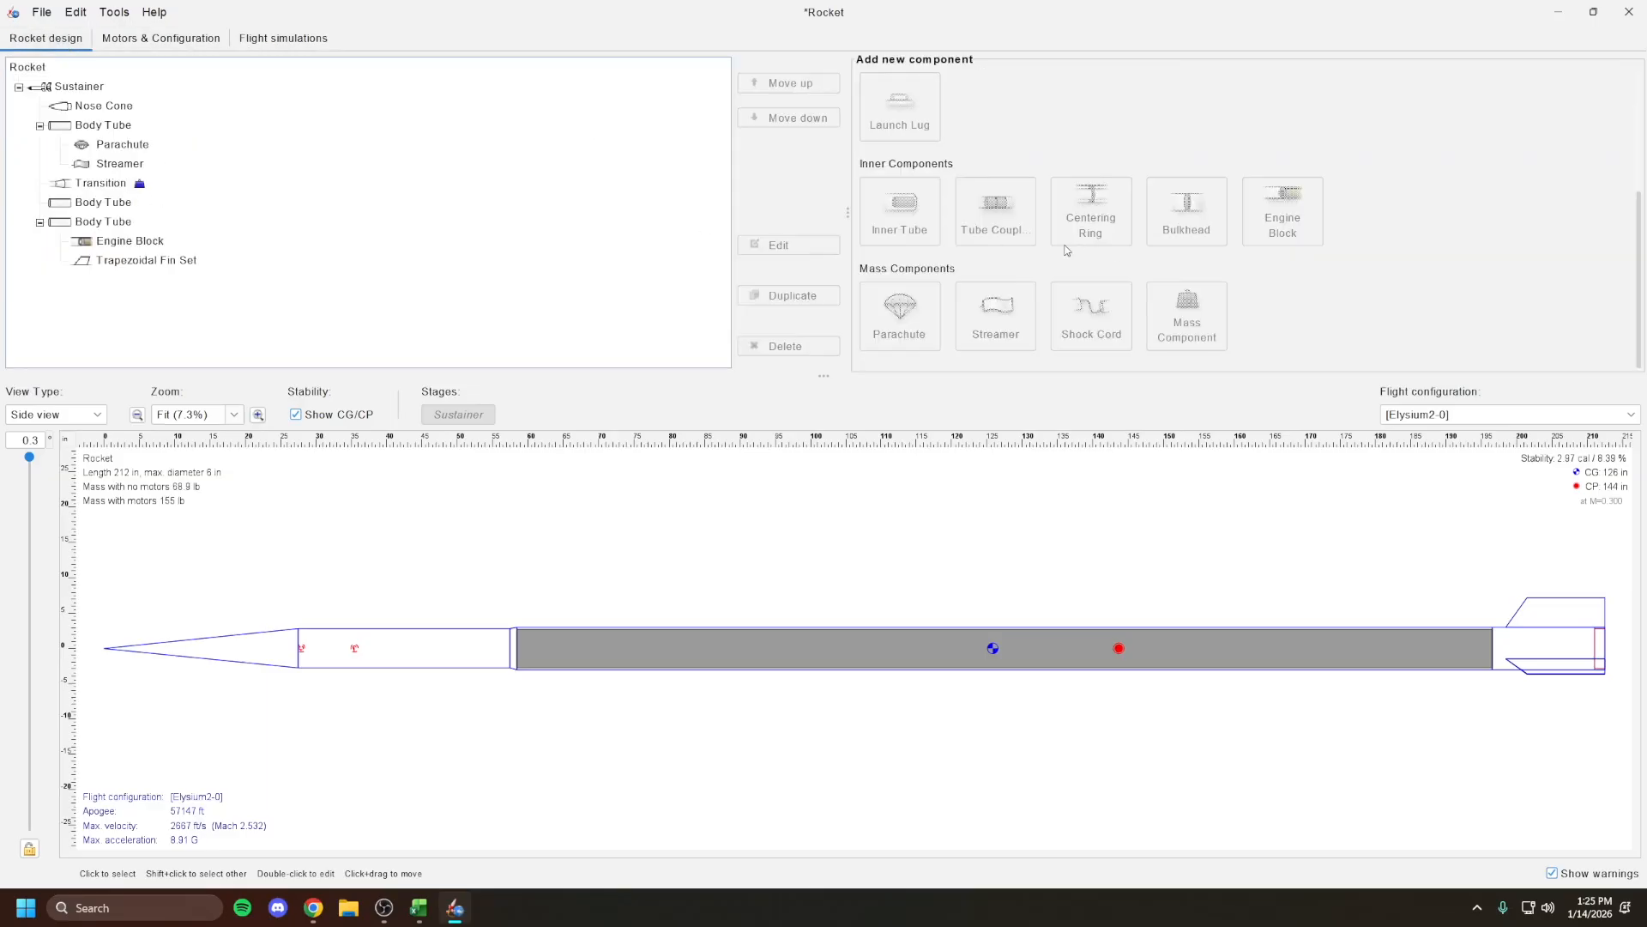